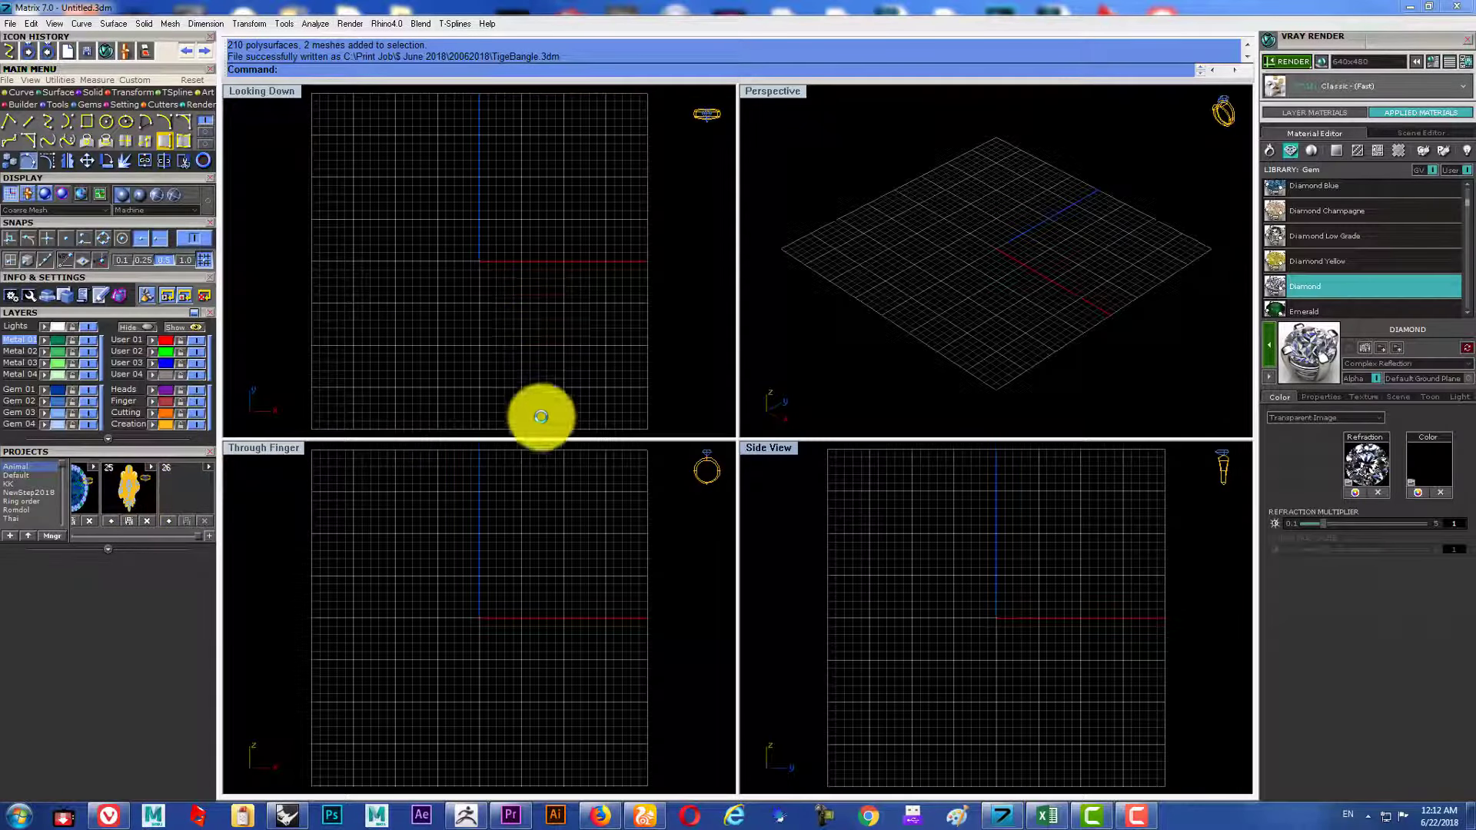
Import Animal_25.3dm, deselect it, and set the Perspective viewport to Shaded display.
drag(539, 299, 540, 412)
click(625, 372)
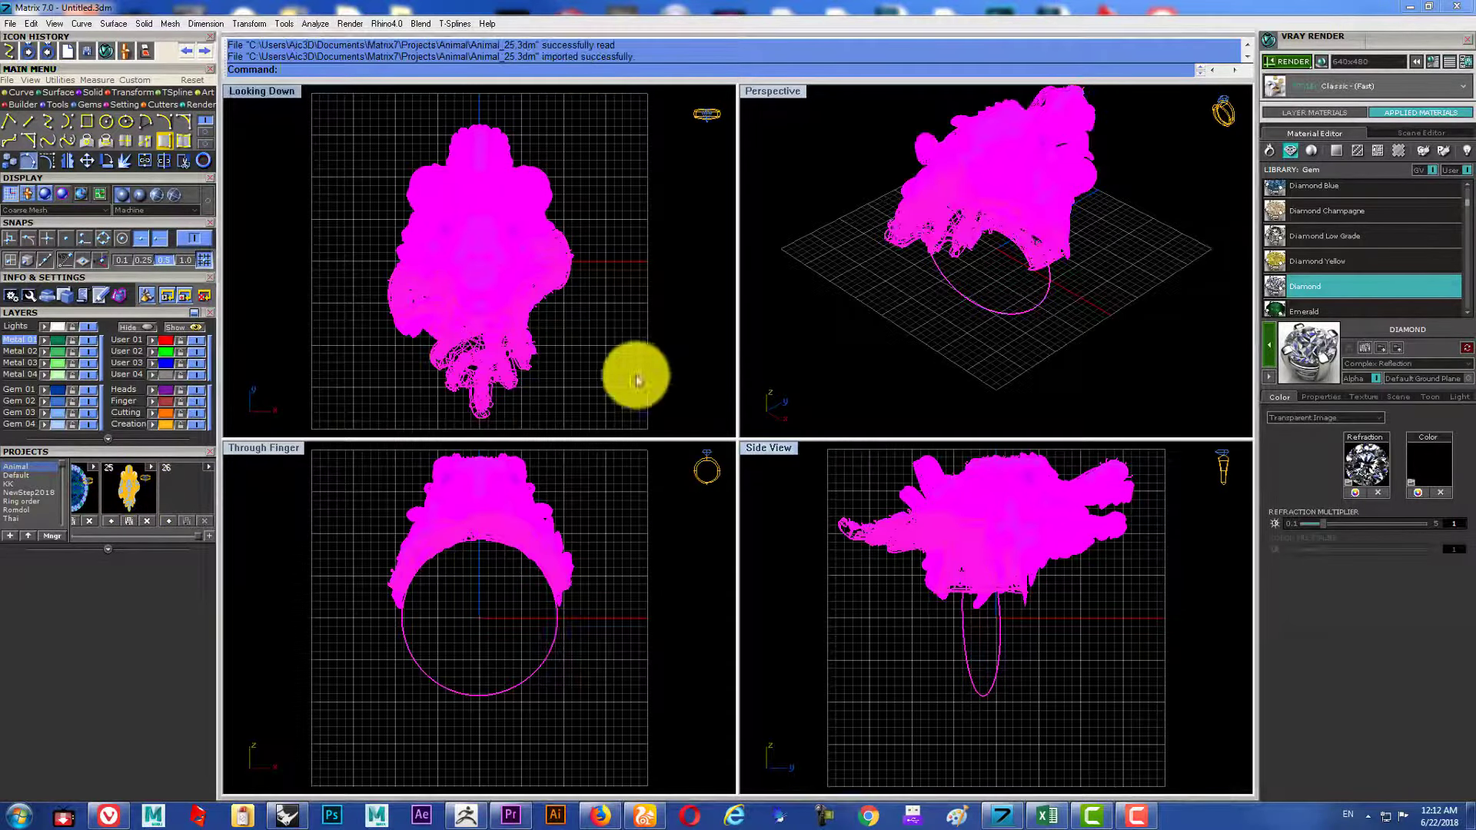
click(772, 95)
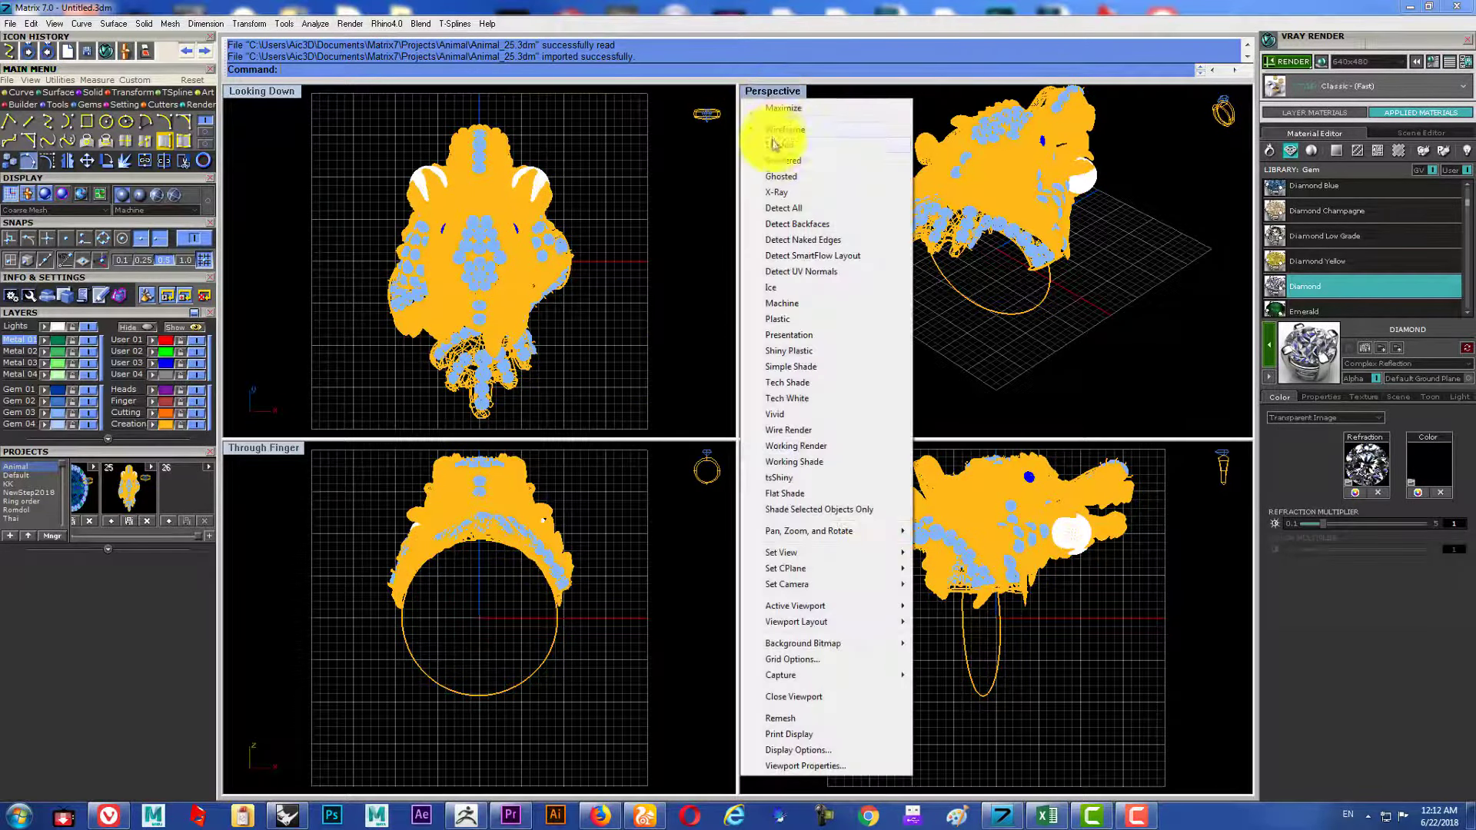
click(778, 150)
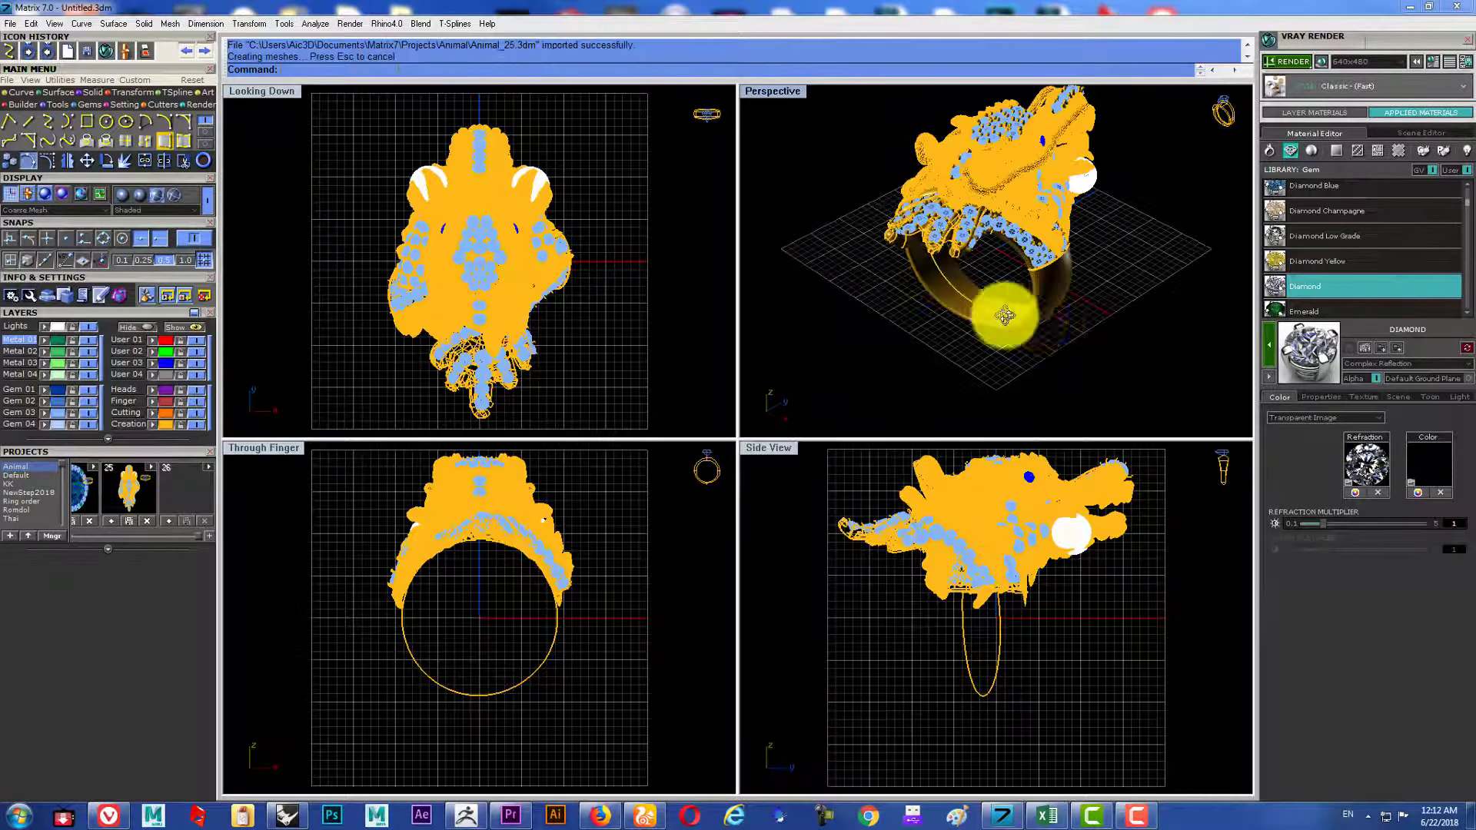
right_drag(1001, 312, 1050, 255)
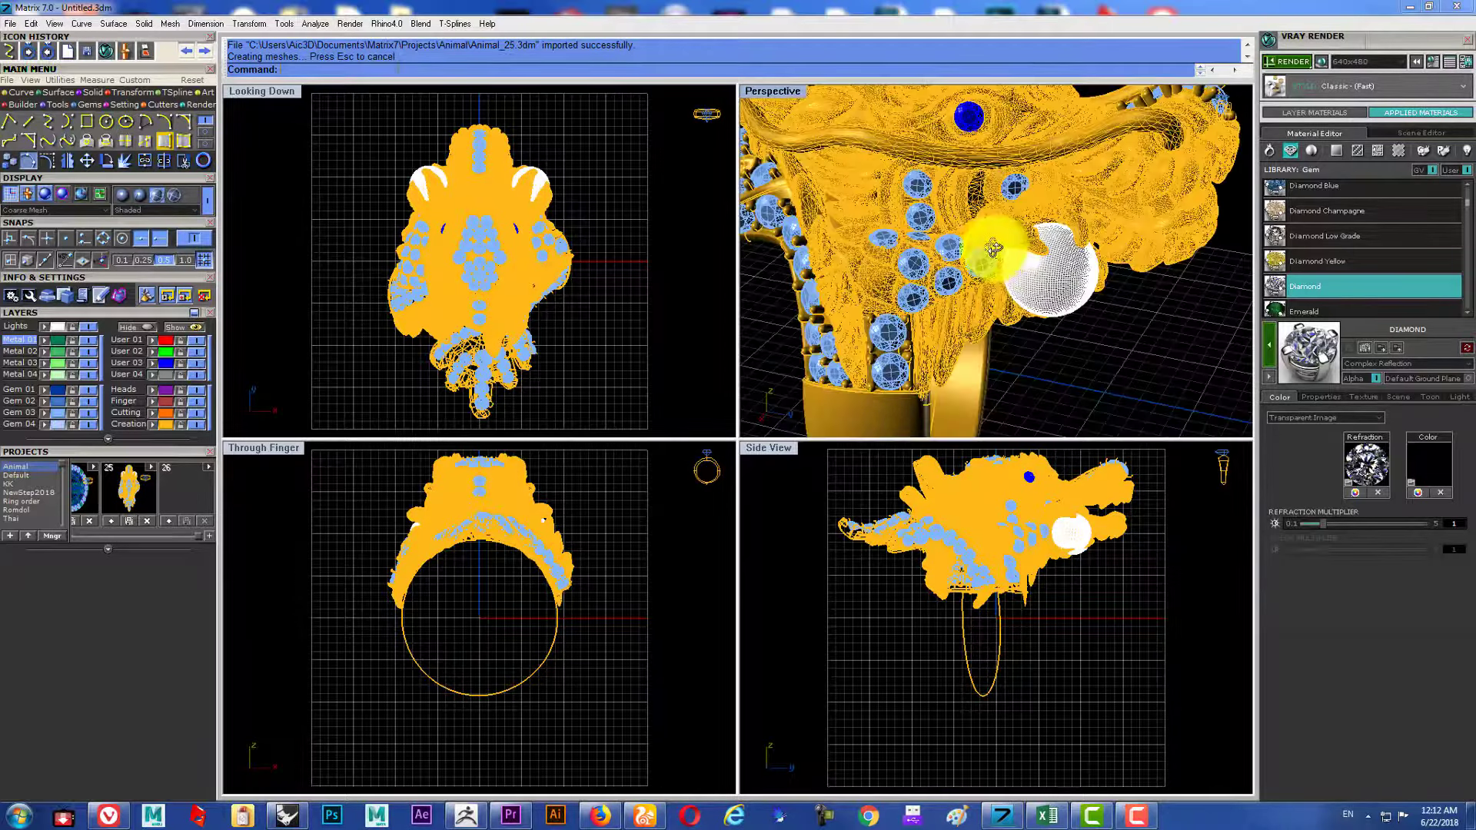
right_drag(1050, 255, 1219, 248)
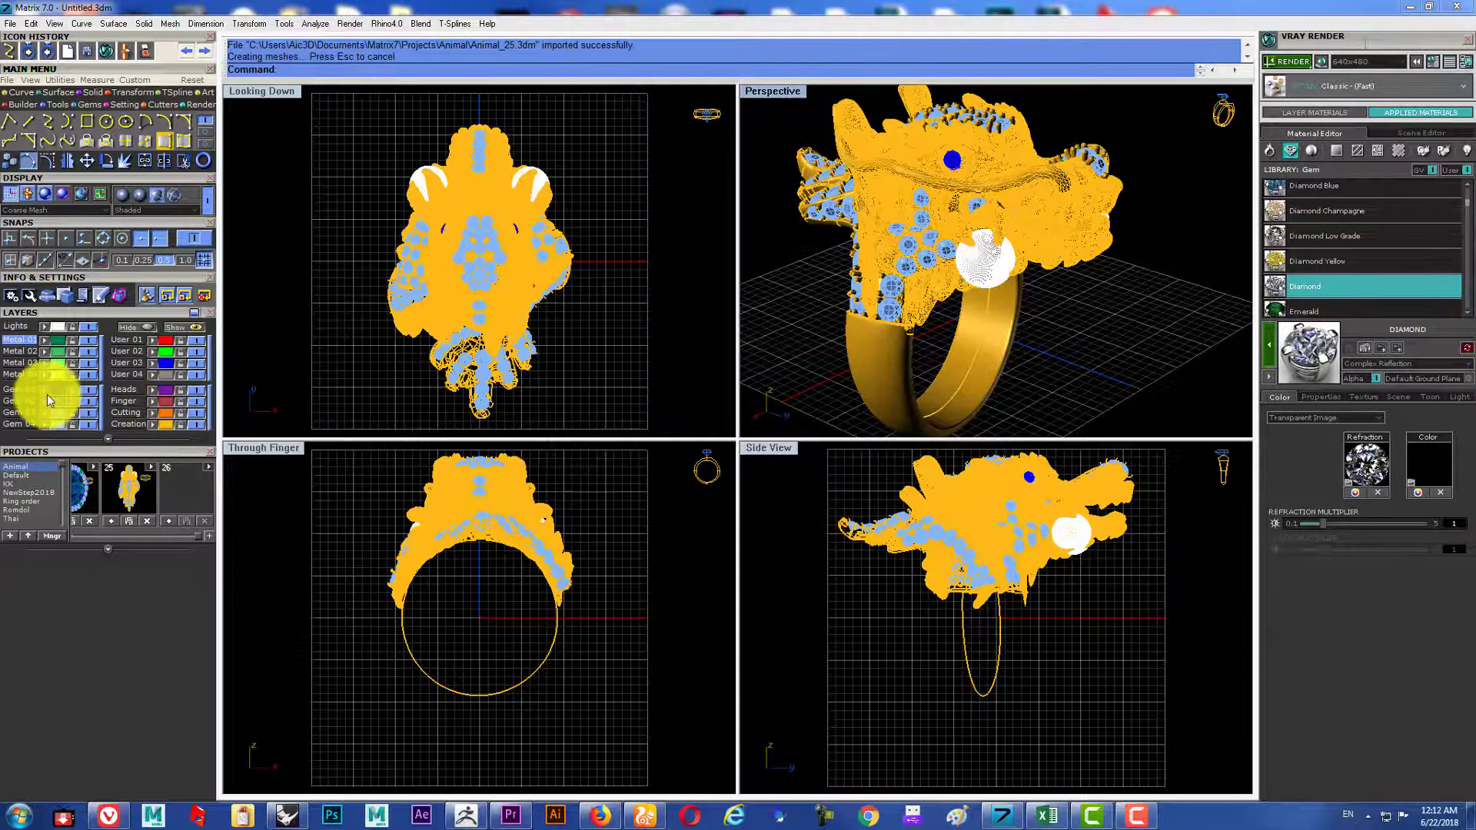
Hide the Gem layer and preview the Perspective view in Rendered display.
click(88, 413)
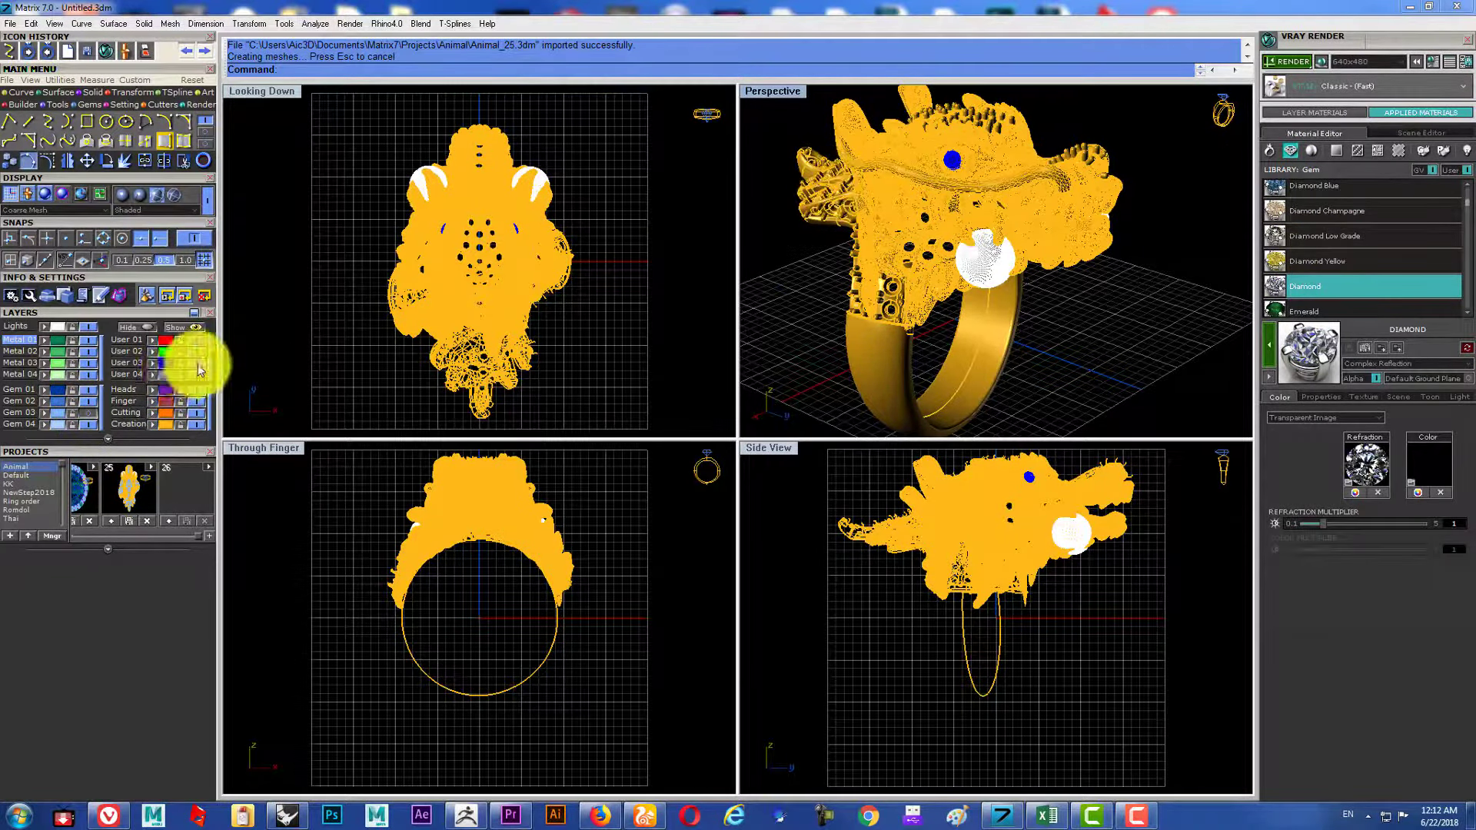
click(771, 91)
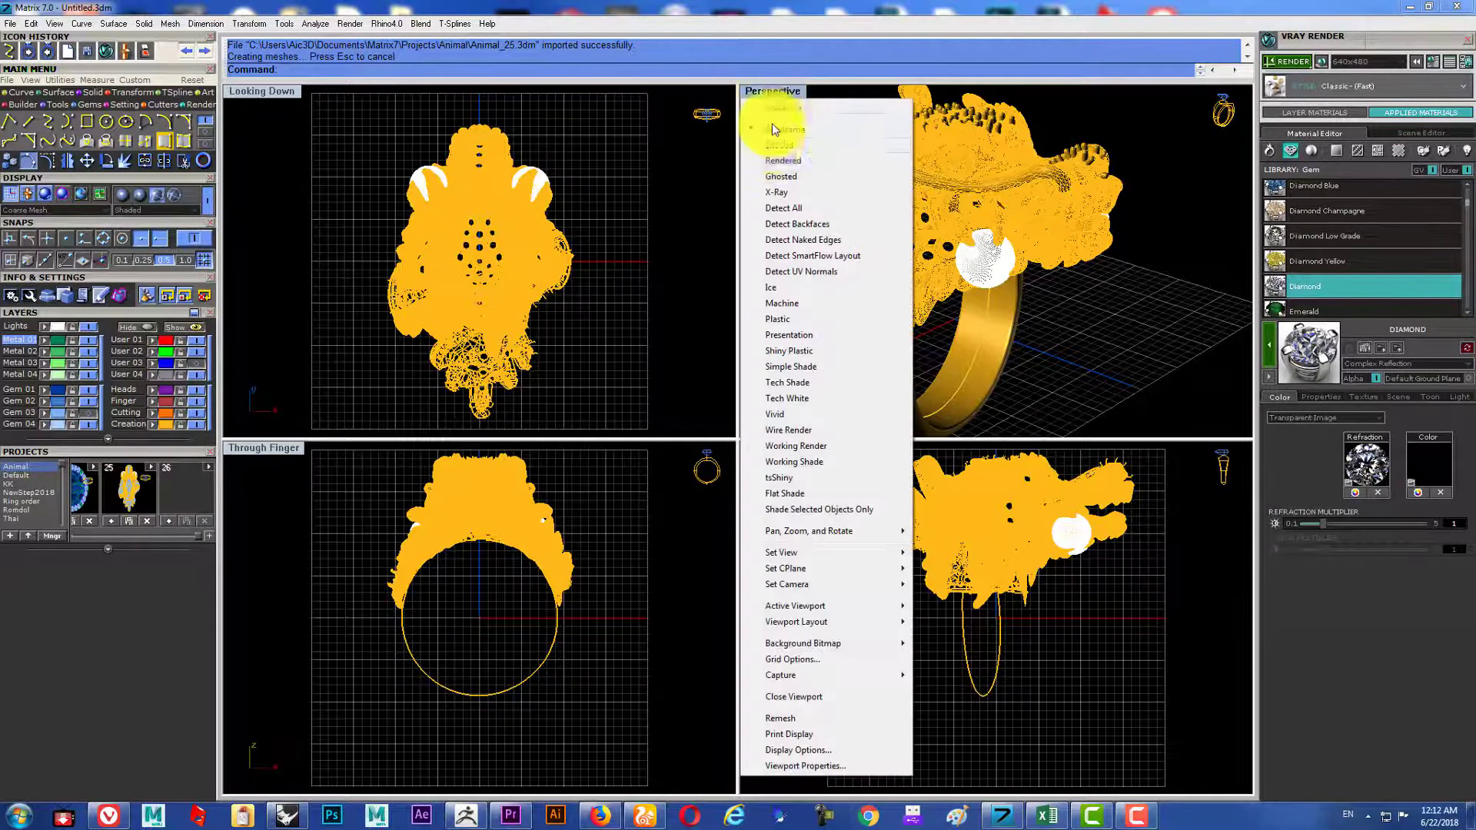
click(781, 161)
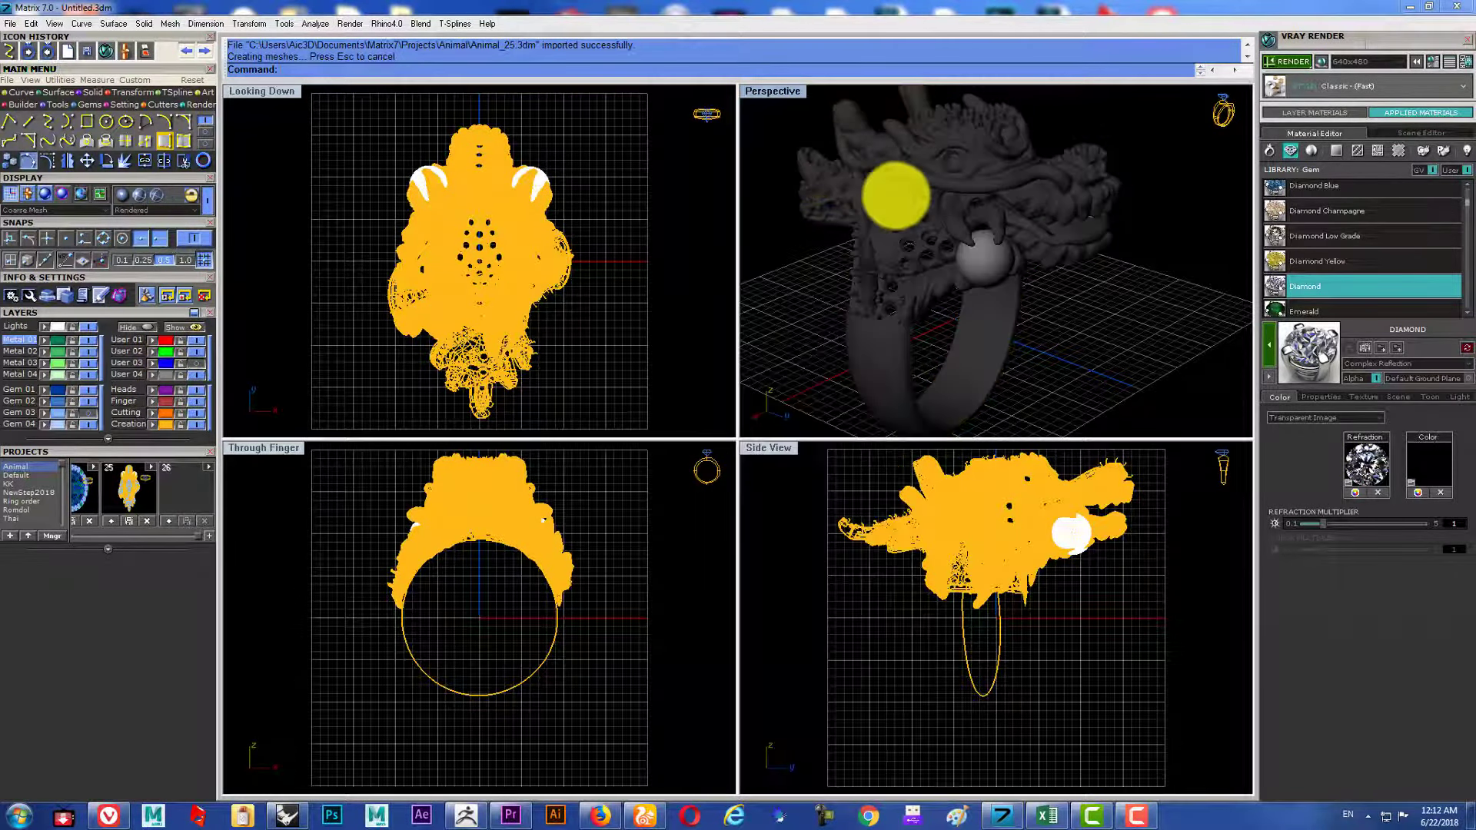
mouse_move(896, 192)
right_down()
mouse_move(1042, 252)
mouse_move(916, 243)
mouse_move(850, 264)
mouse_move(1234, 219)
mouse_move(1063, 215)
mouse_move(1061, 115)
mouse_move(1114, 58)
mouse_move(1109, 235)
mouse_move(1054, 228)
mouse_move(1137, 234)
mouse_move(994, 270)
mouse_move(1136, 204)
mouse_move(945, 145)
right_up()
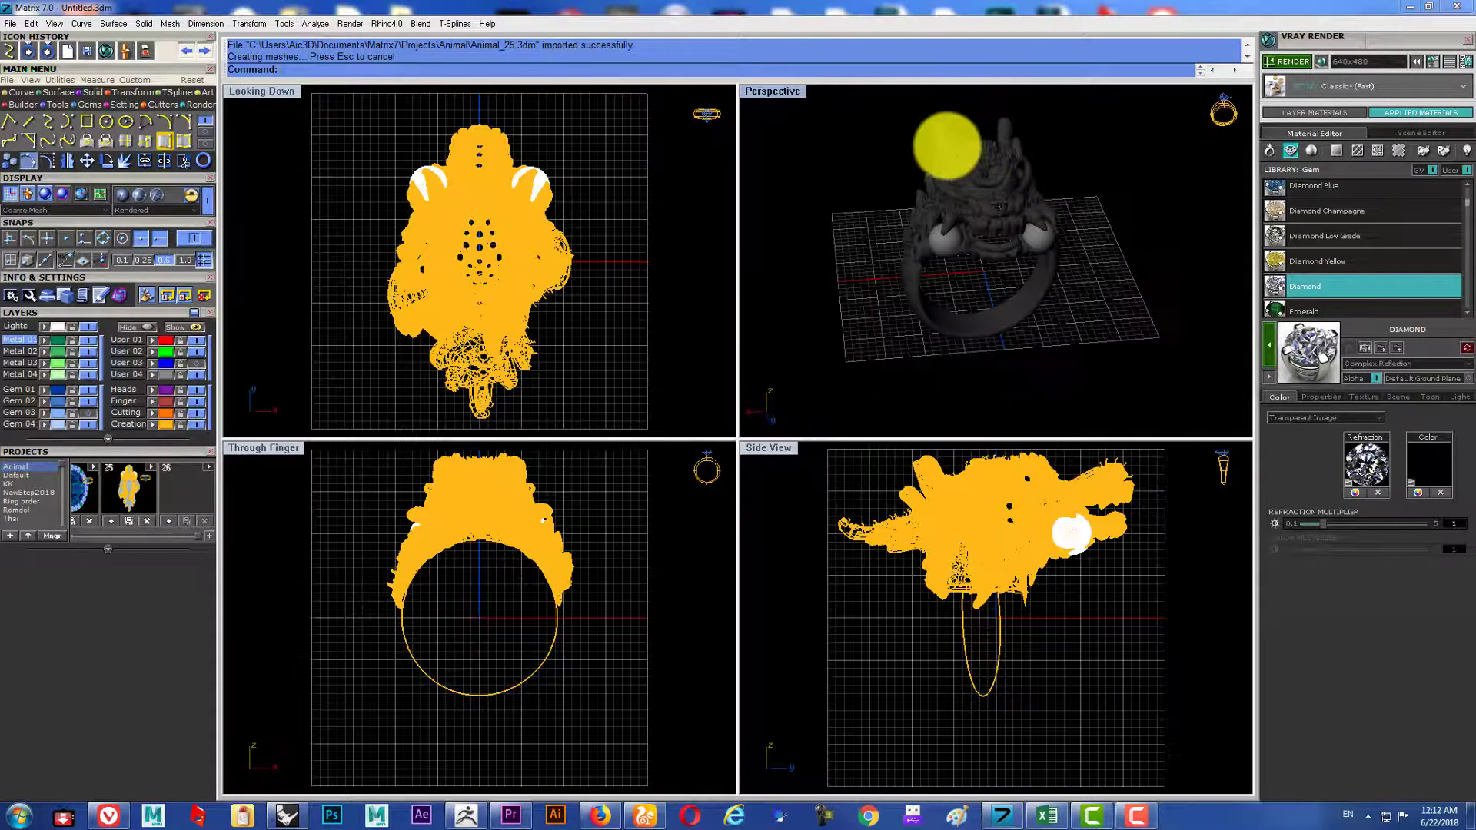
Return Perspective to Shaded with plastic display, maximized and orbited onto the dragon head.
click(781, 93)
click(792, 146)
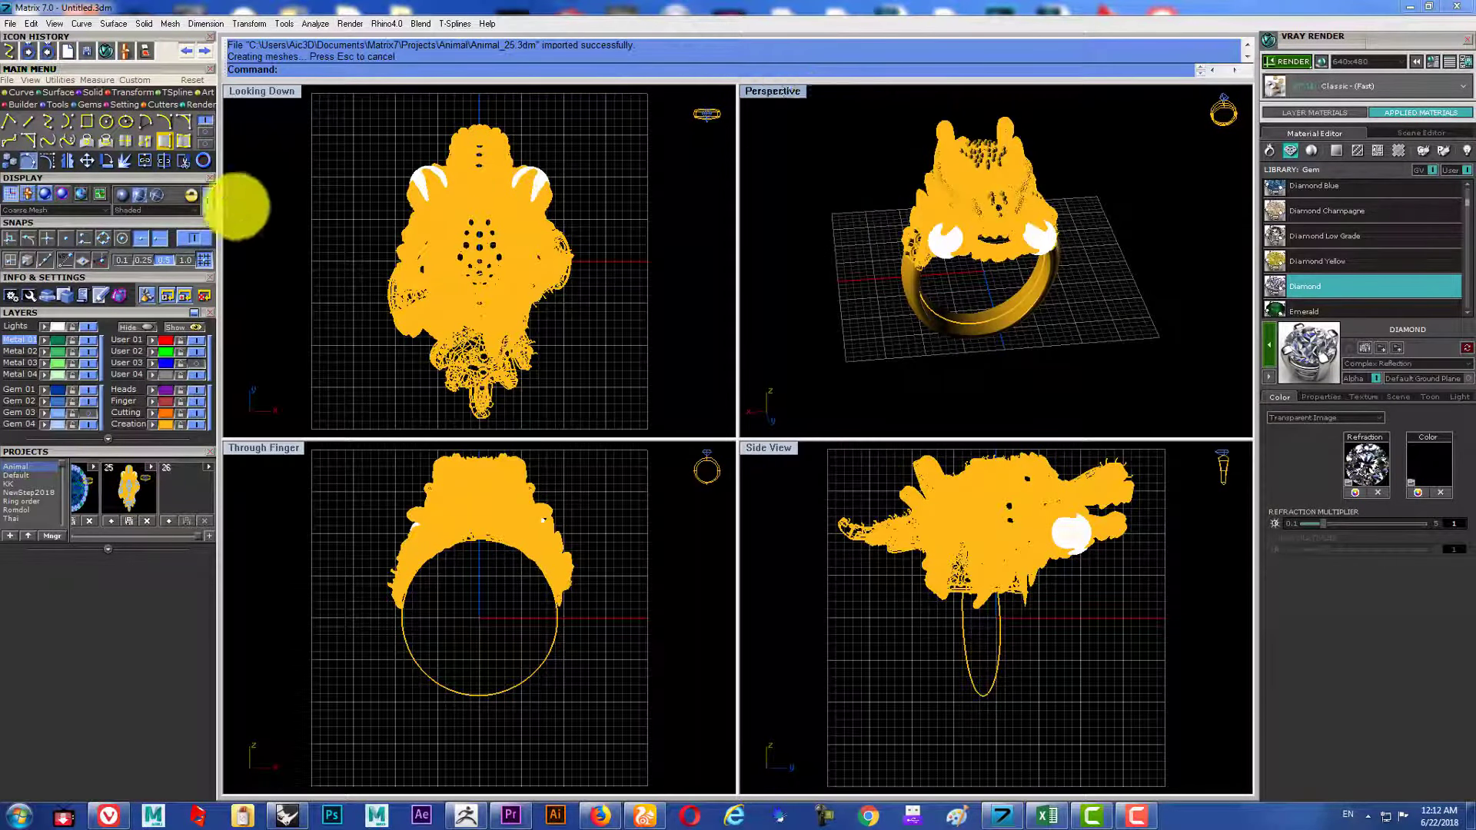
click(137, 193)
right_drag(938, 201, 800, 182)
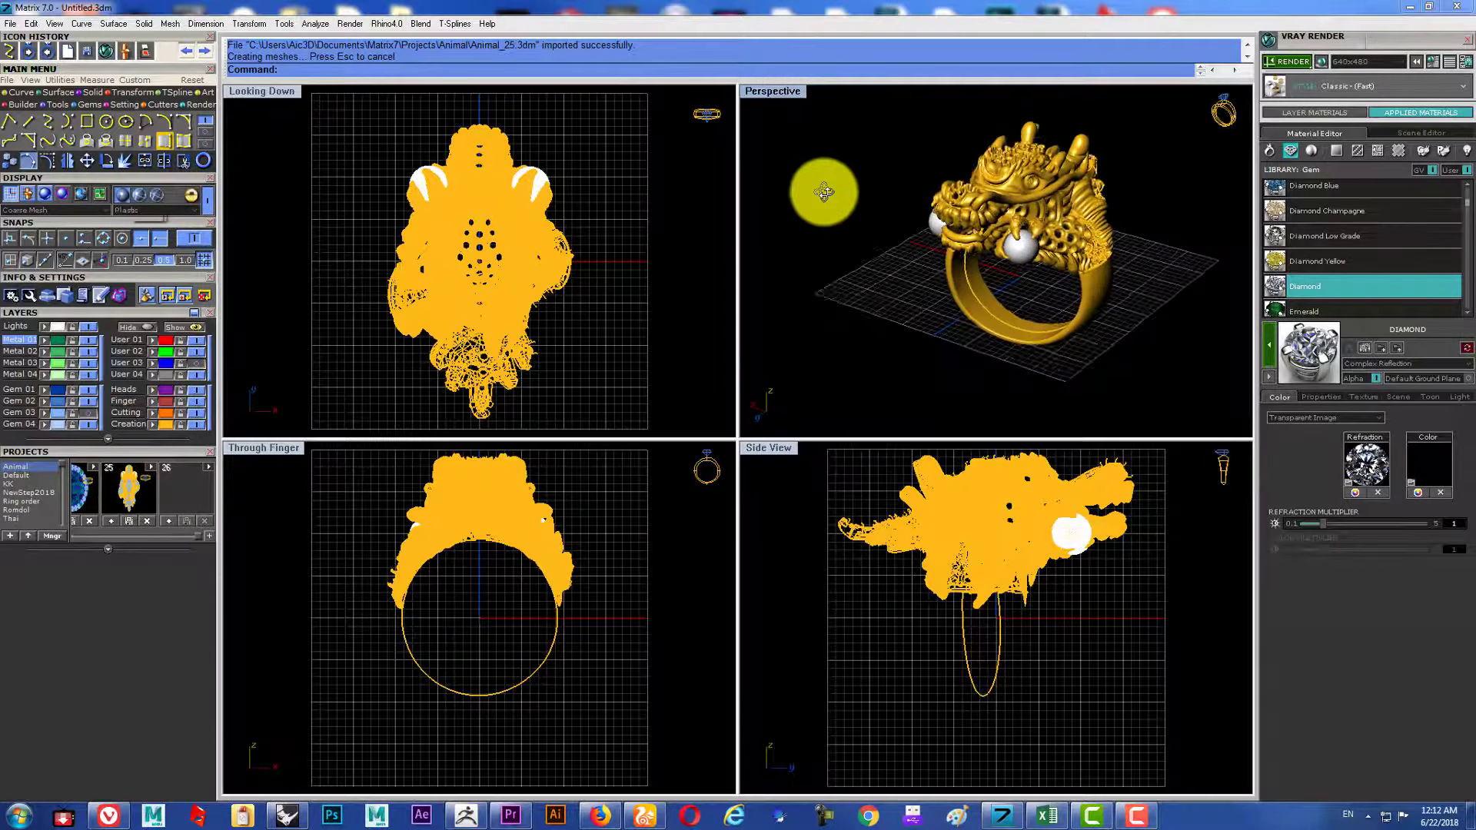
double_click(781, 90)
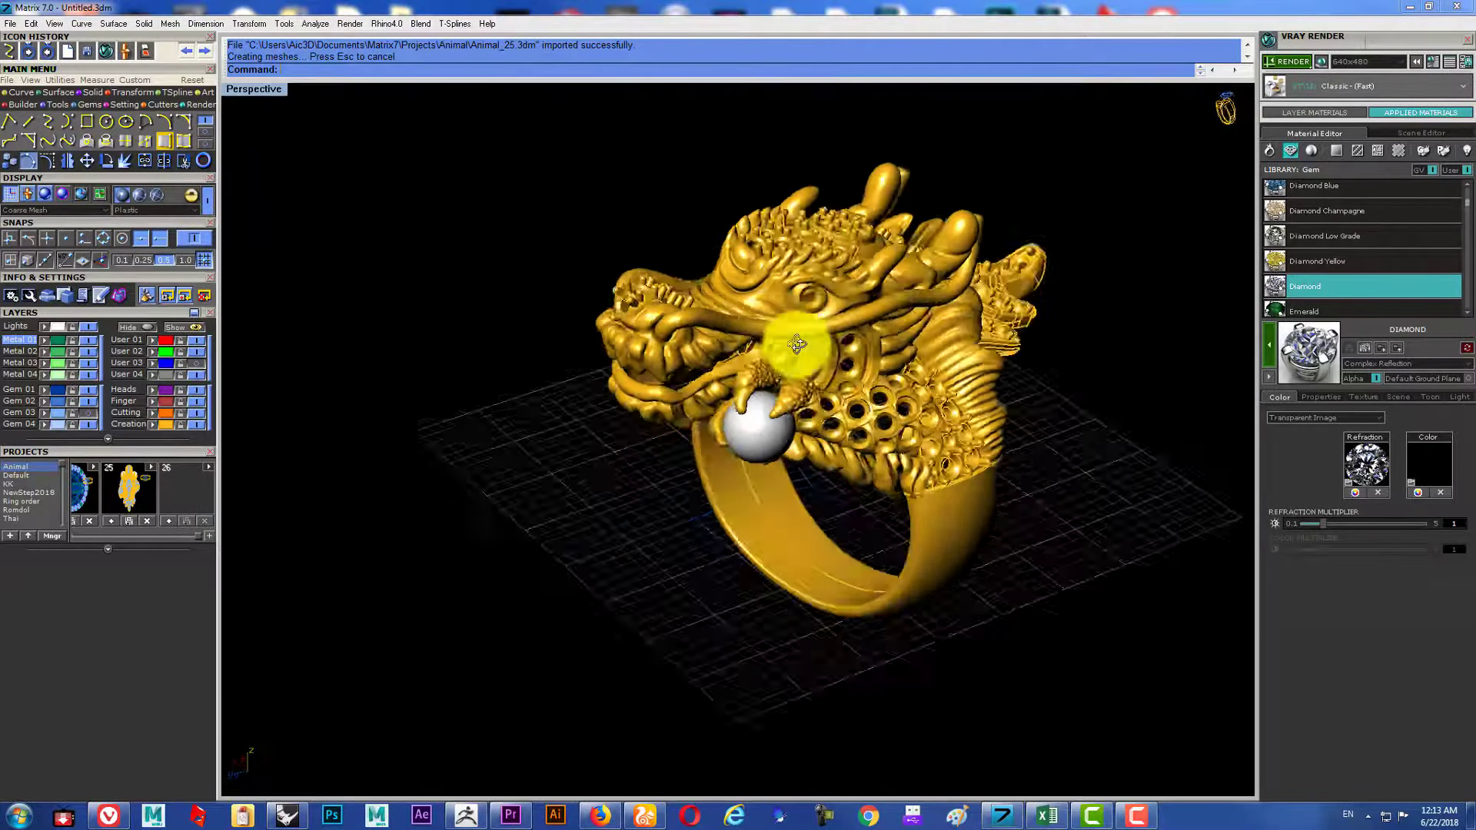
mouse_move(818, 257)
right_down()
mouse_move(756, 440)
mouse_move(830, 458)
mouse_move(784, 488)
mouse_move(626, 339)
mouse_move(676, 346)
mouse_move(765, 464)
mouse_move(913, 379)
mouse_move(1038, 346)
mouse_move(1038, 369)
mouse_move(884, 388)
right_up()
Window-select all the dragon objects and start File > Export Selected.
drag(1061, 192, 346, 745)
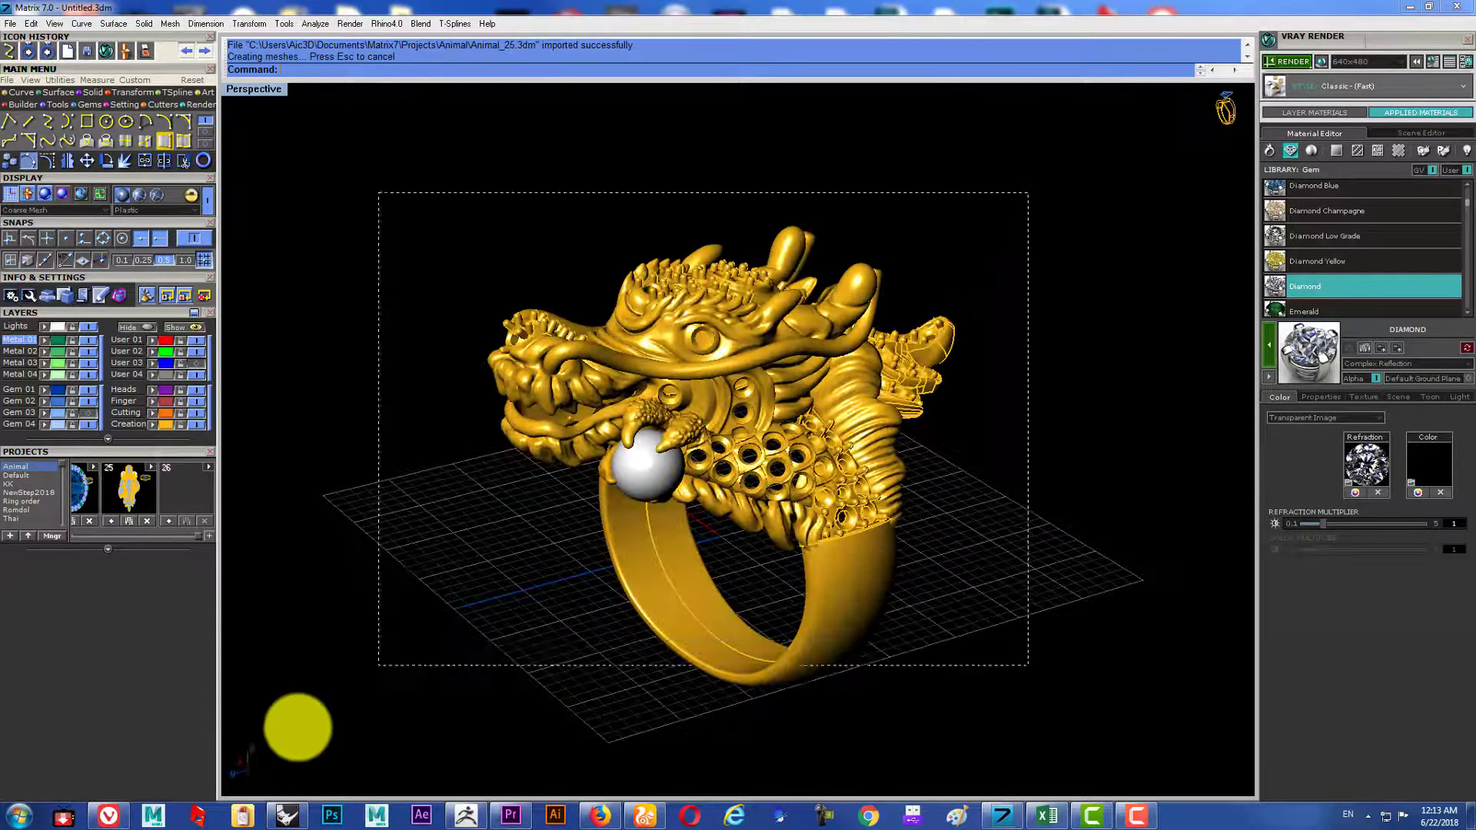
click(9, 26)
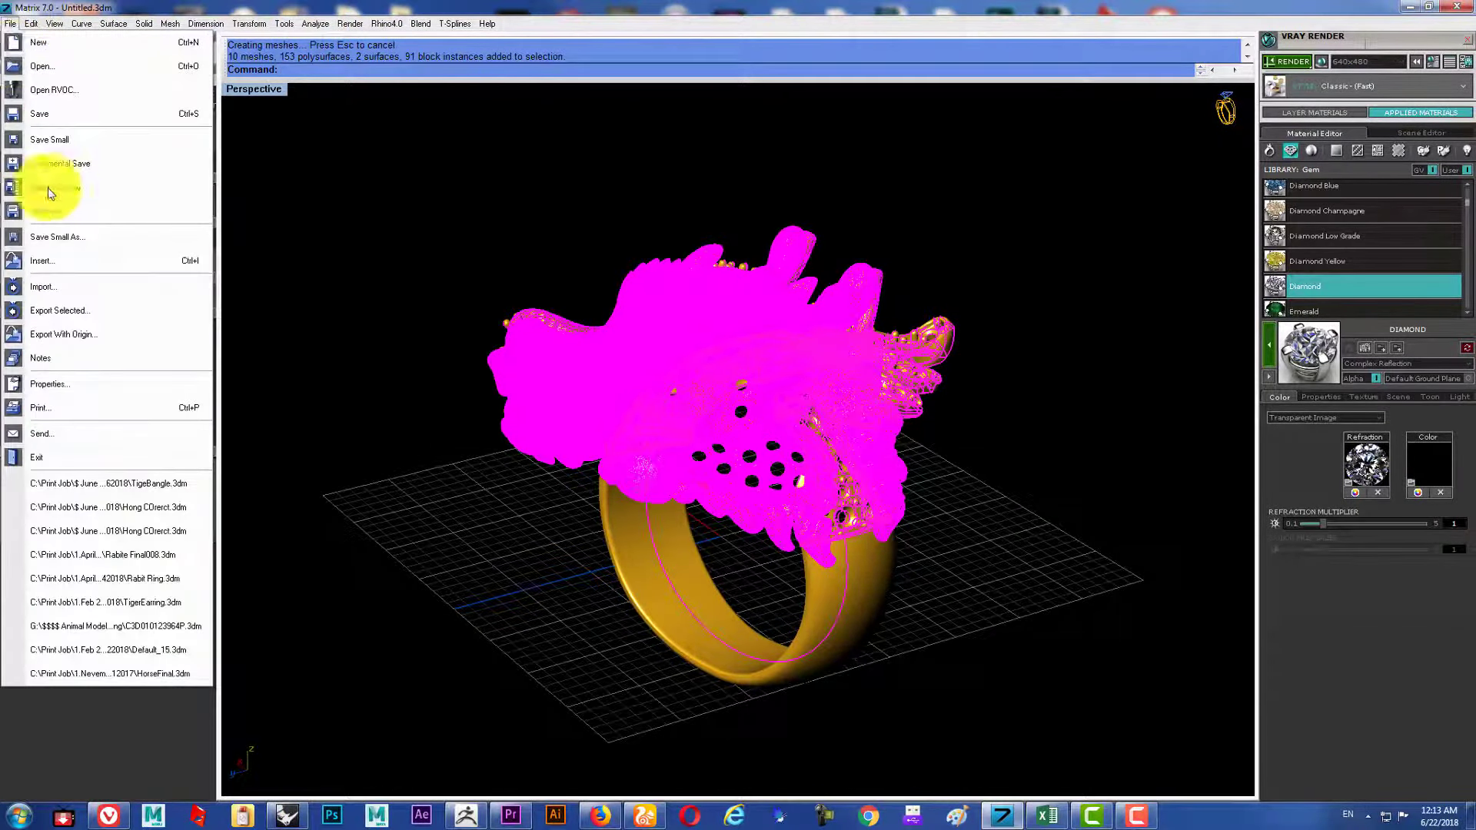
click(88, 315)
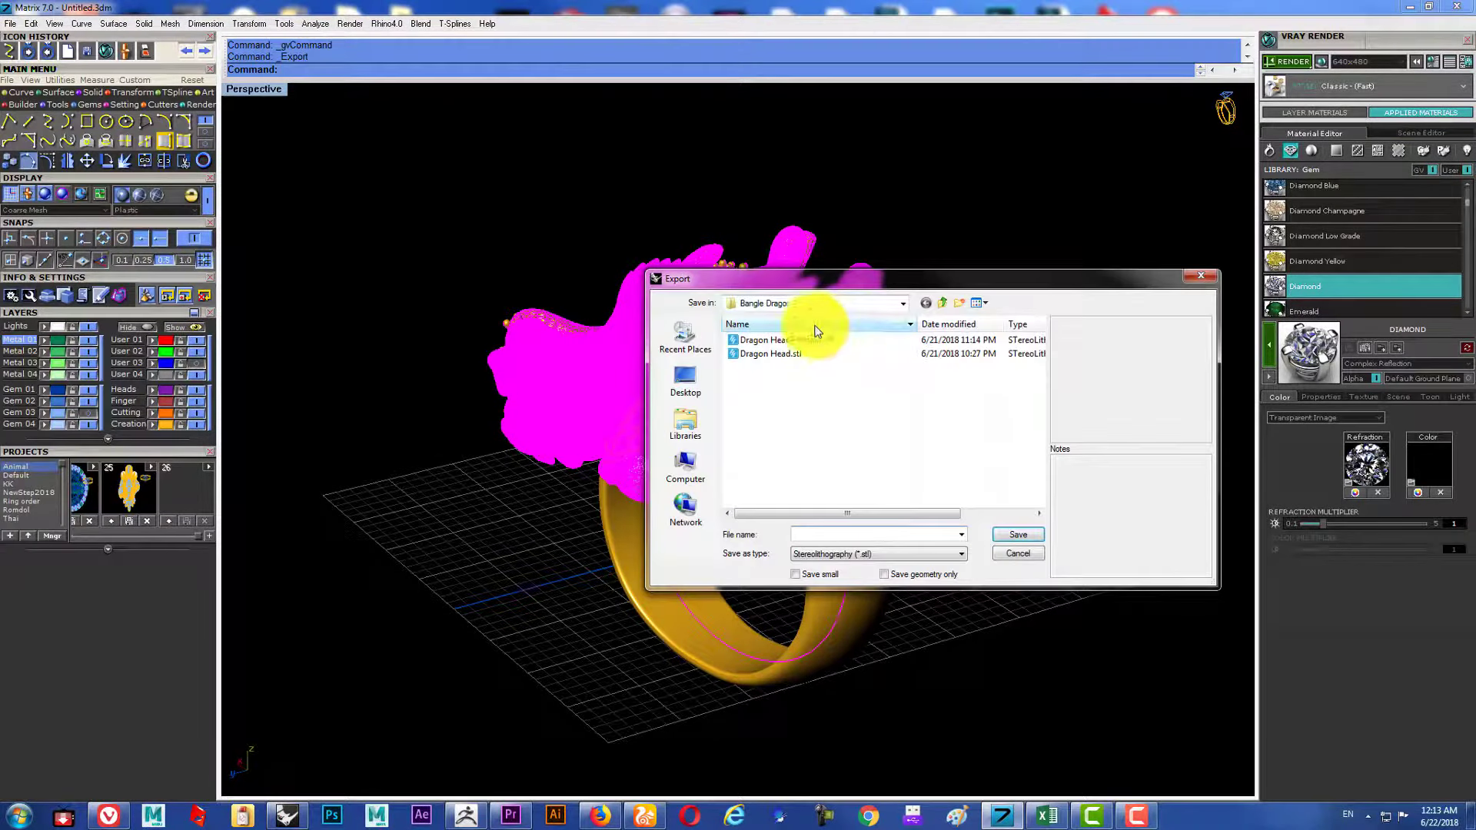
Save the selection as an STL in a new 'Export for Zbrush' folder on drive D.
click(941, 305)
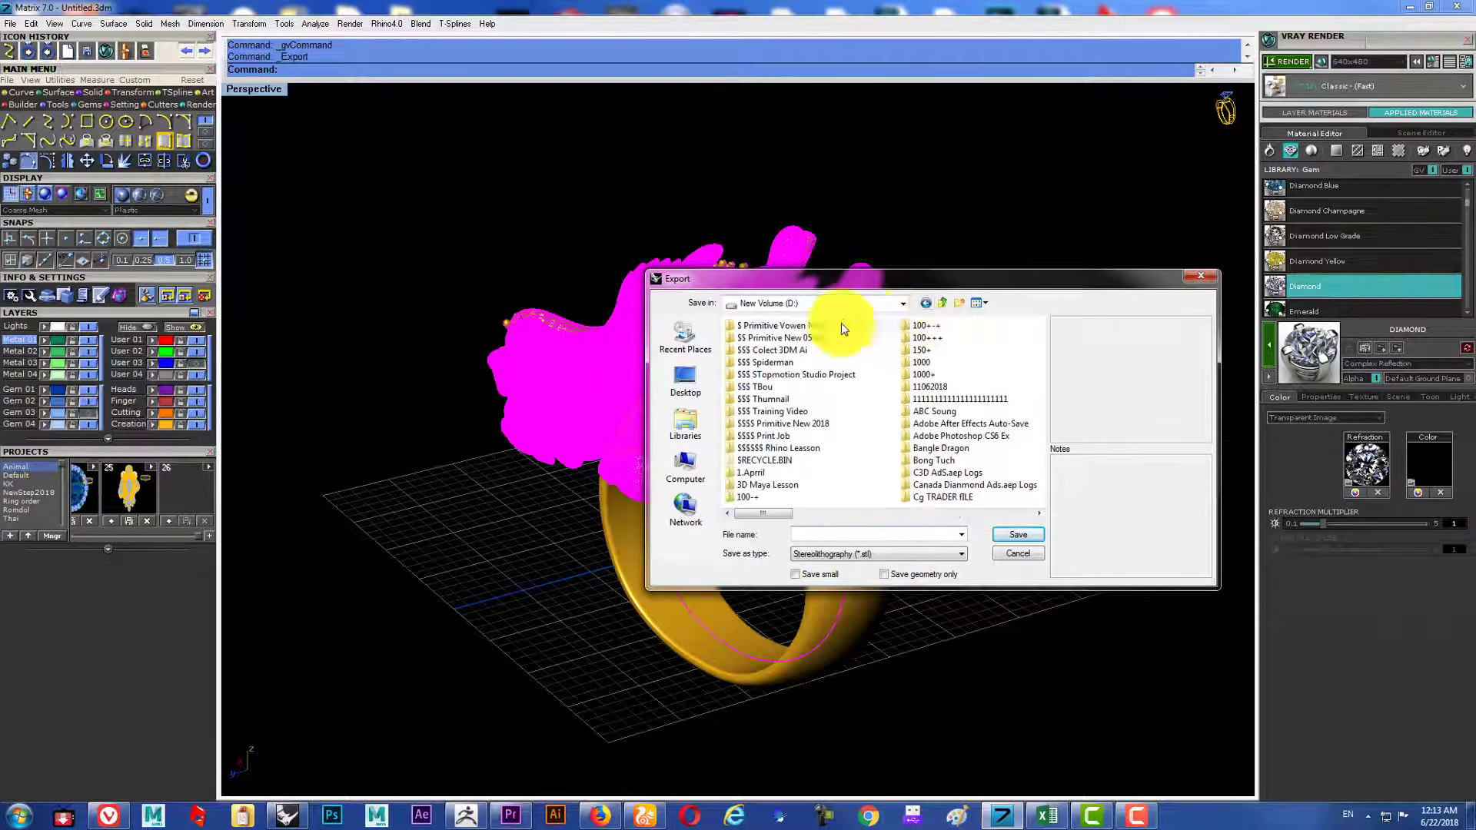
click(958, 304)
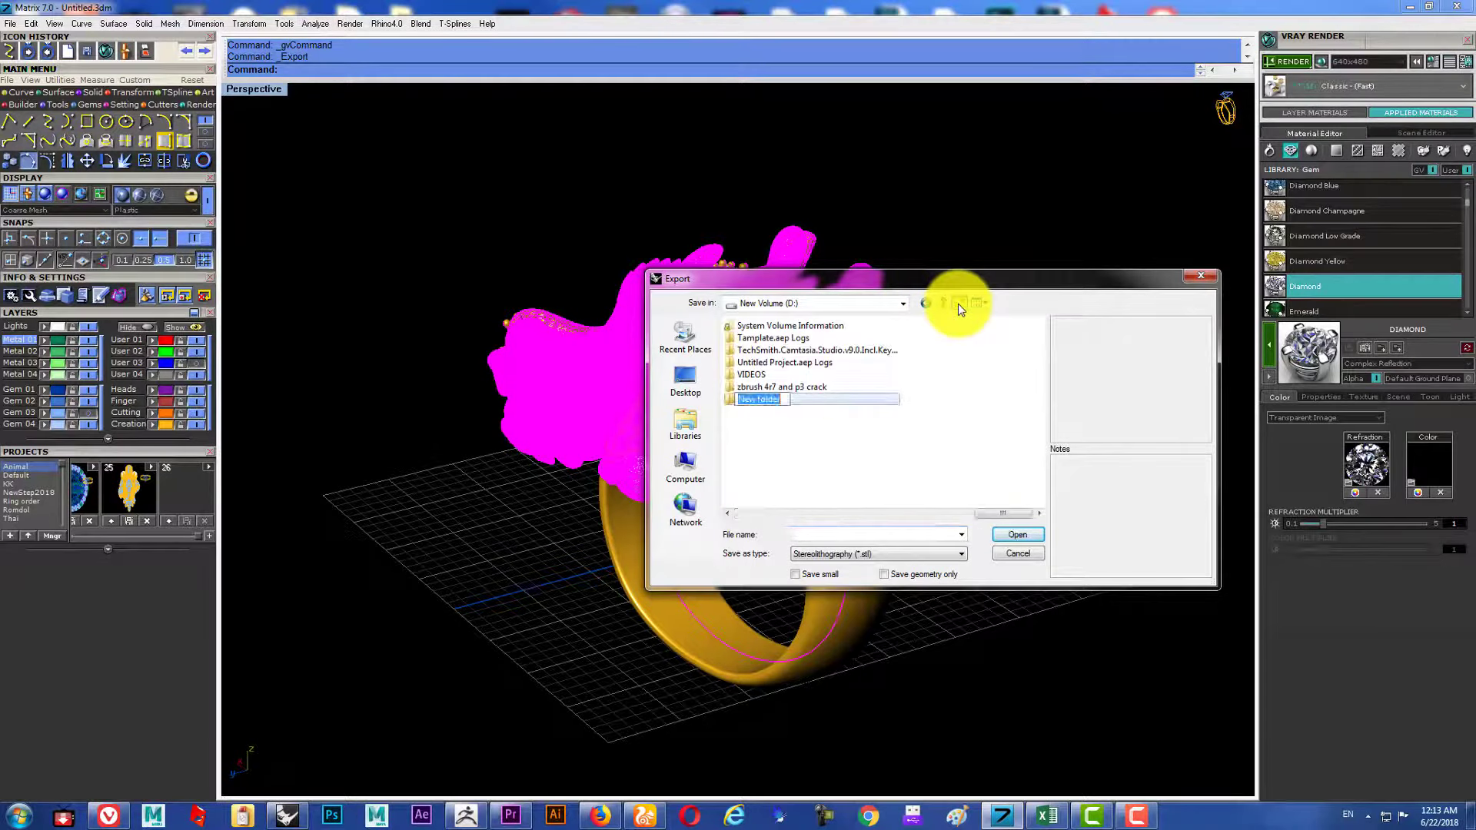
text(Expor)
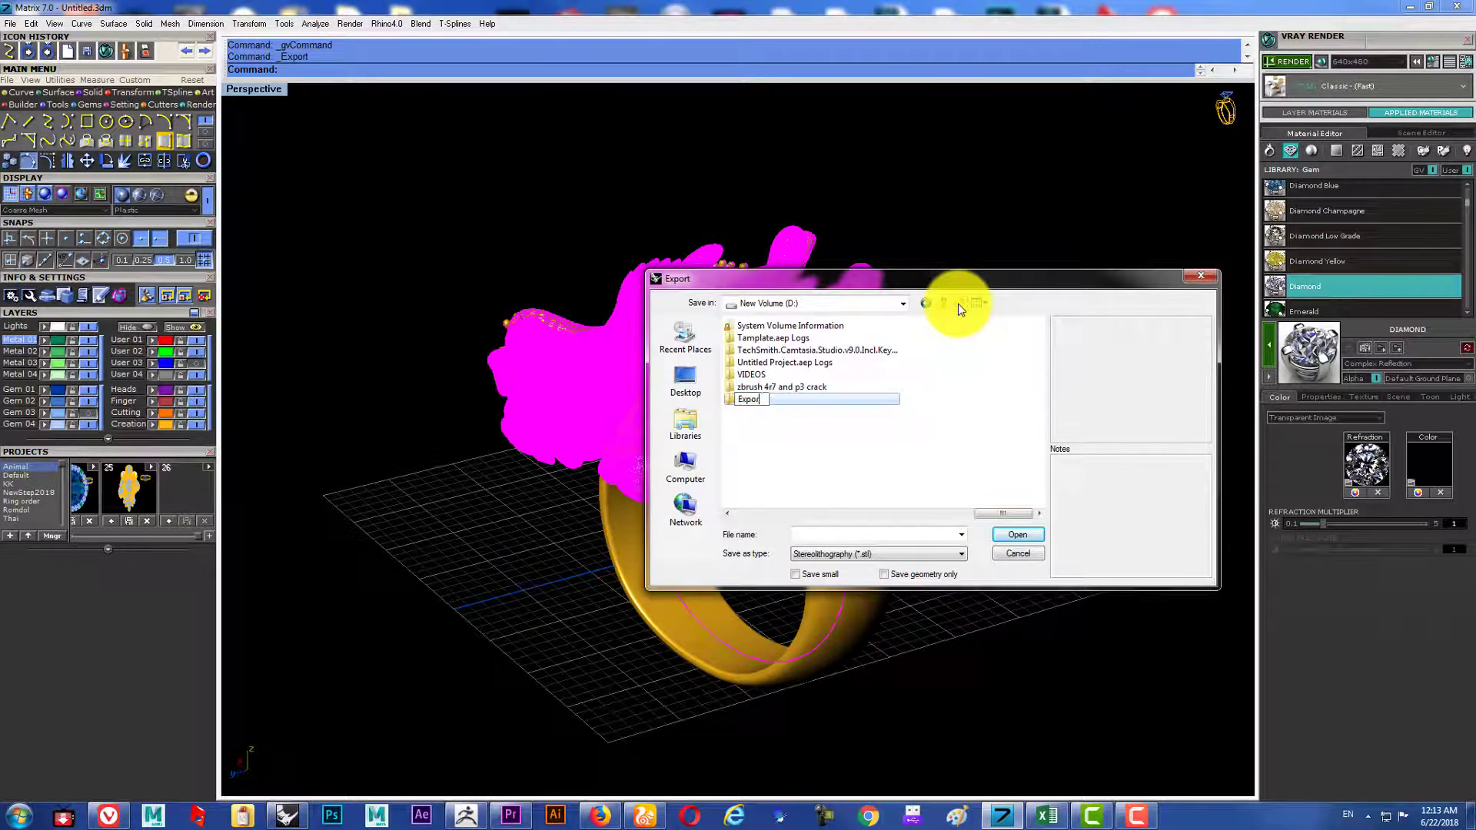
text(t for Zb)
text(rush)
key(Return)
key(Return)
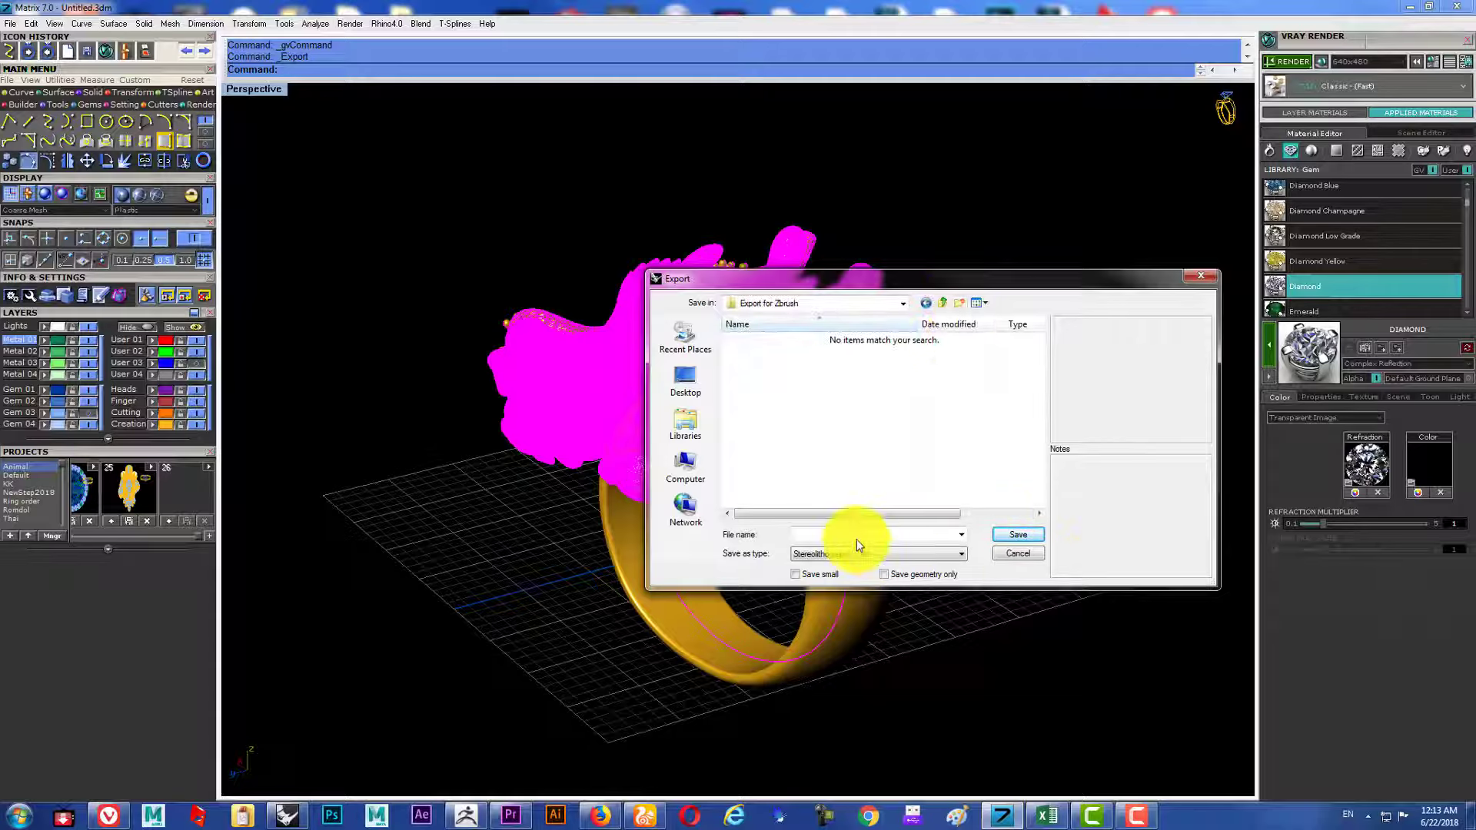
click(858, 532)
text(How to export stl file to Zbrush in matrix)
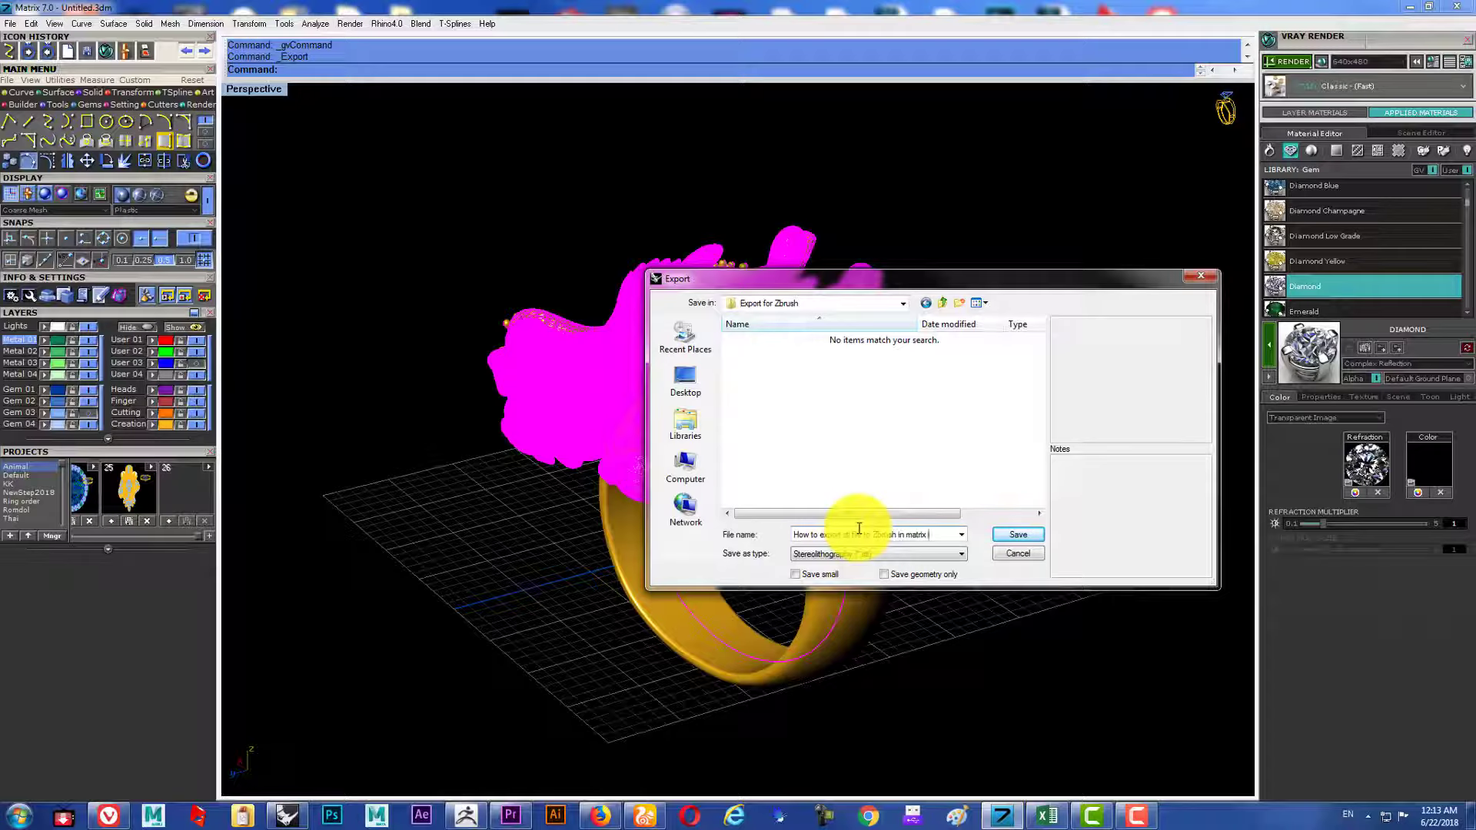
click(1034, 540)
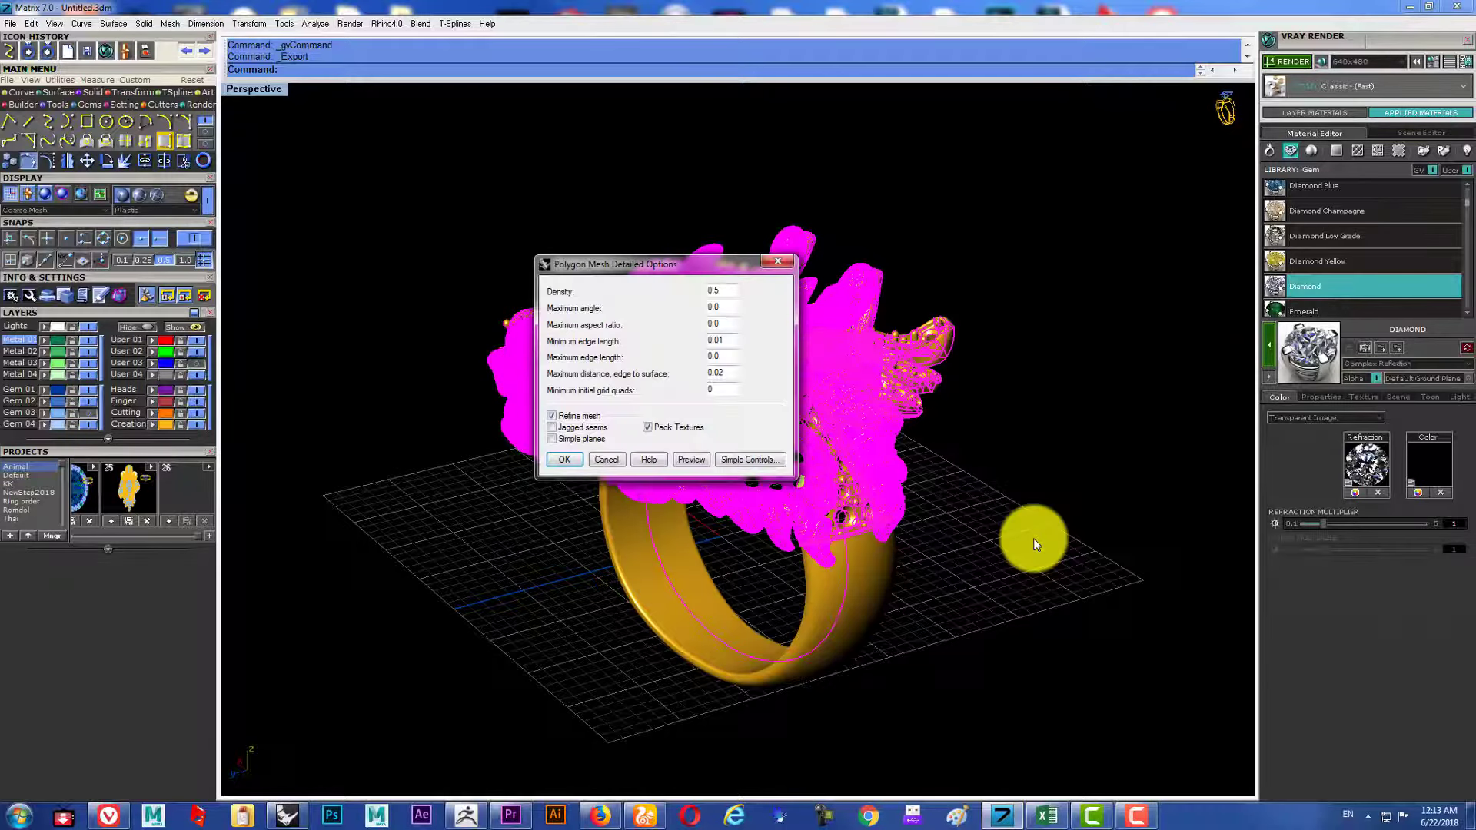
Accept the polygon mesh options to write the STL, then bring up ZBrush's taskbar menu.
click(565, 459)
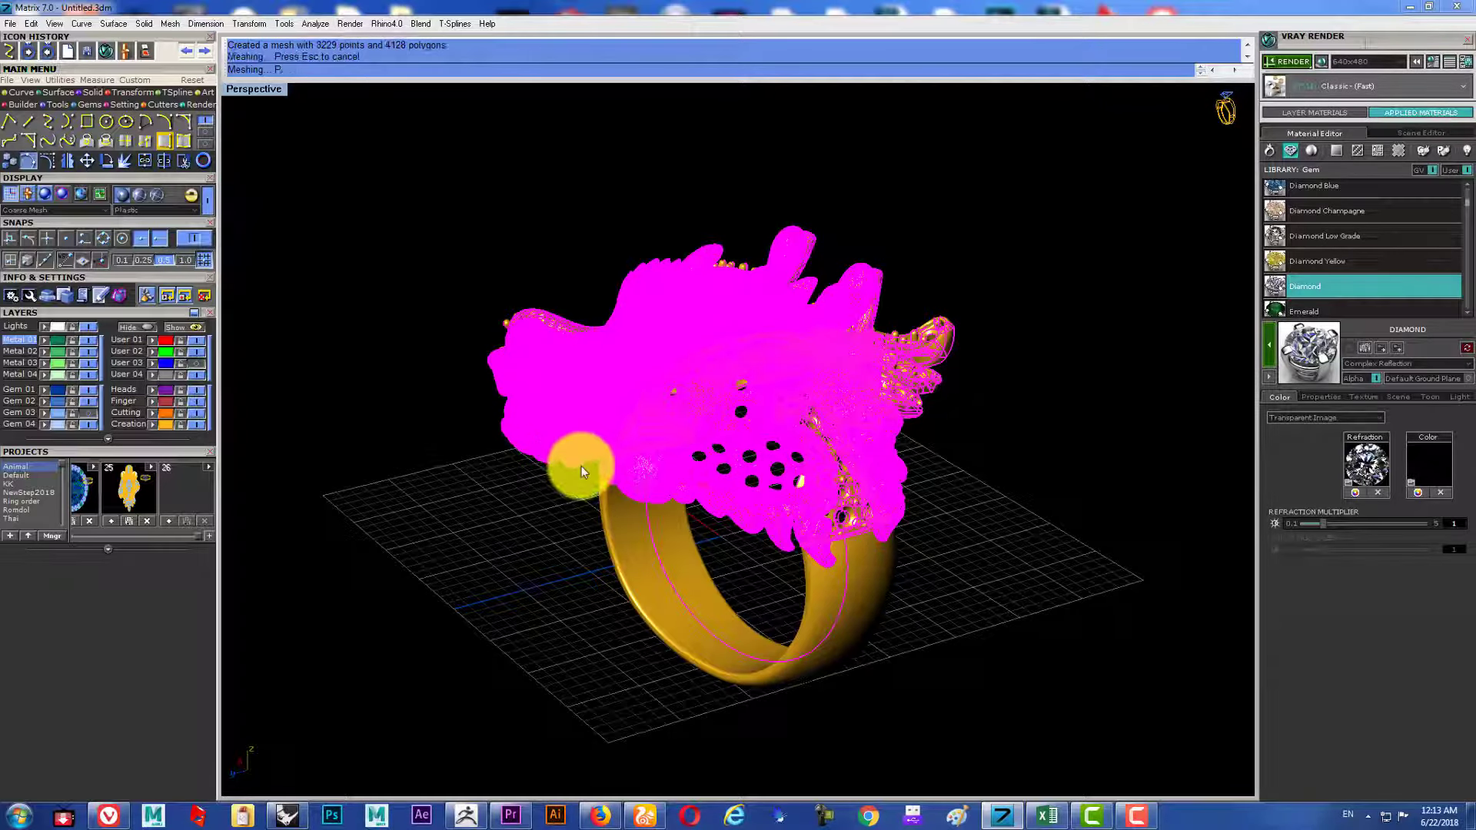
click(722, 437)
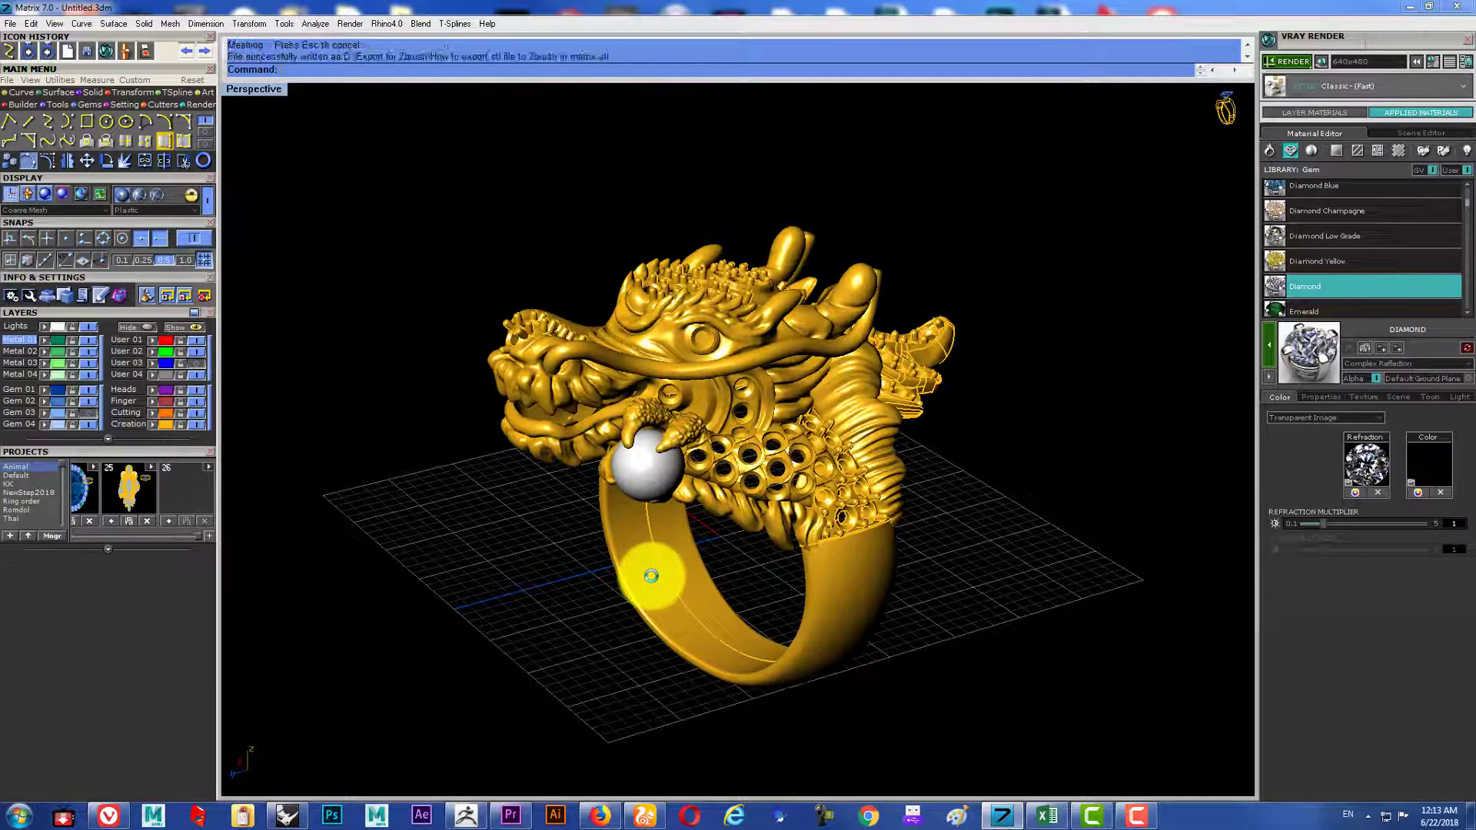
right_click(472, 813)
Restart ZBrush on an empty canvas, dismiss LightBox, and show the Zplugin list.
click(502, 778)
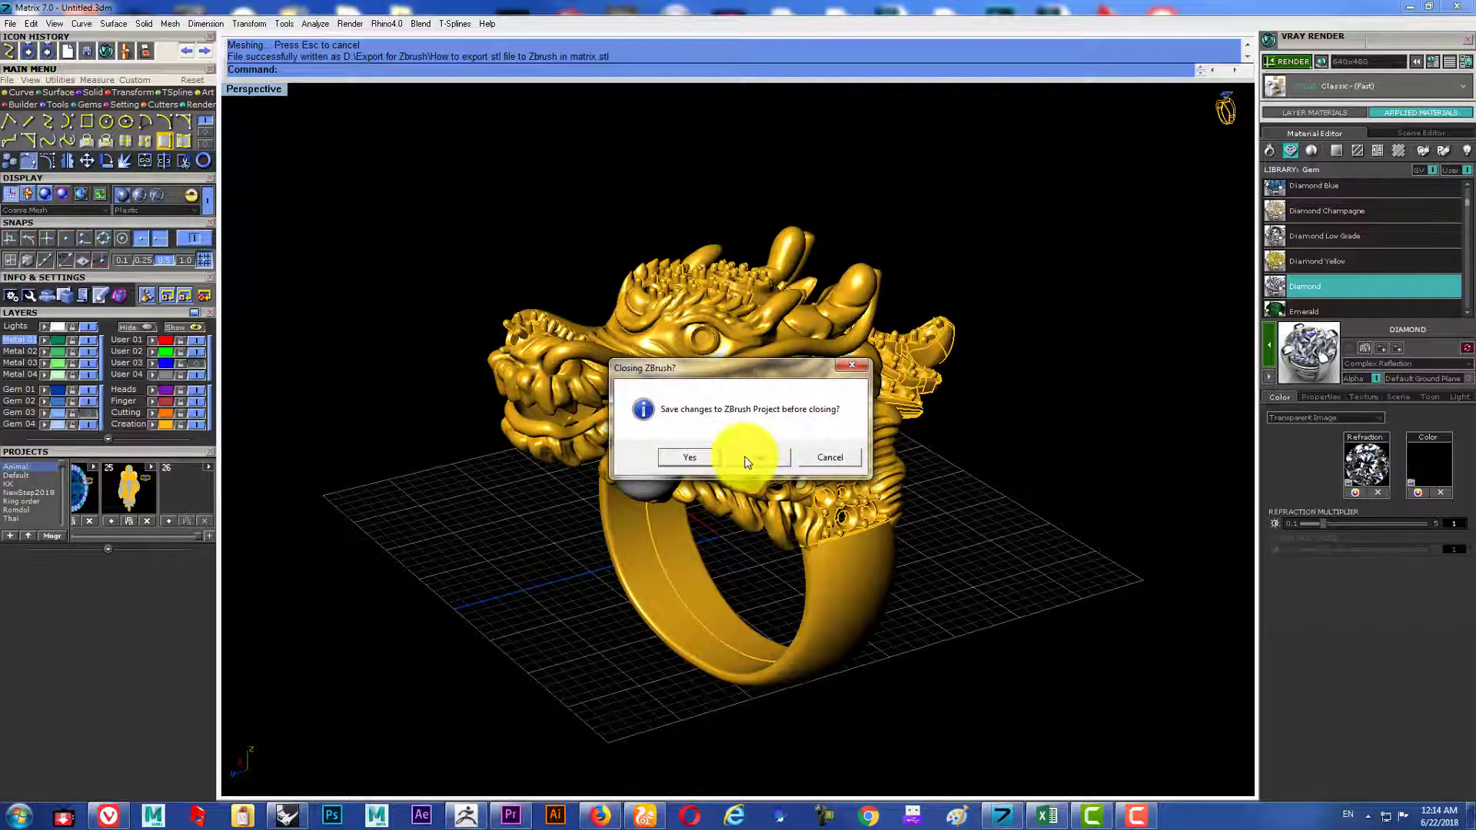
click(744, 459)
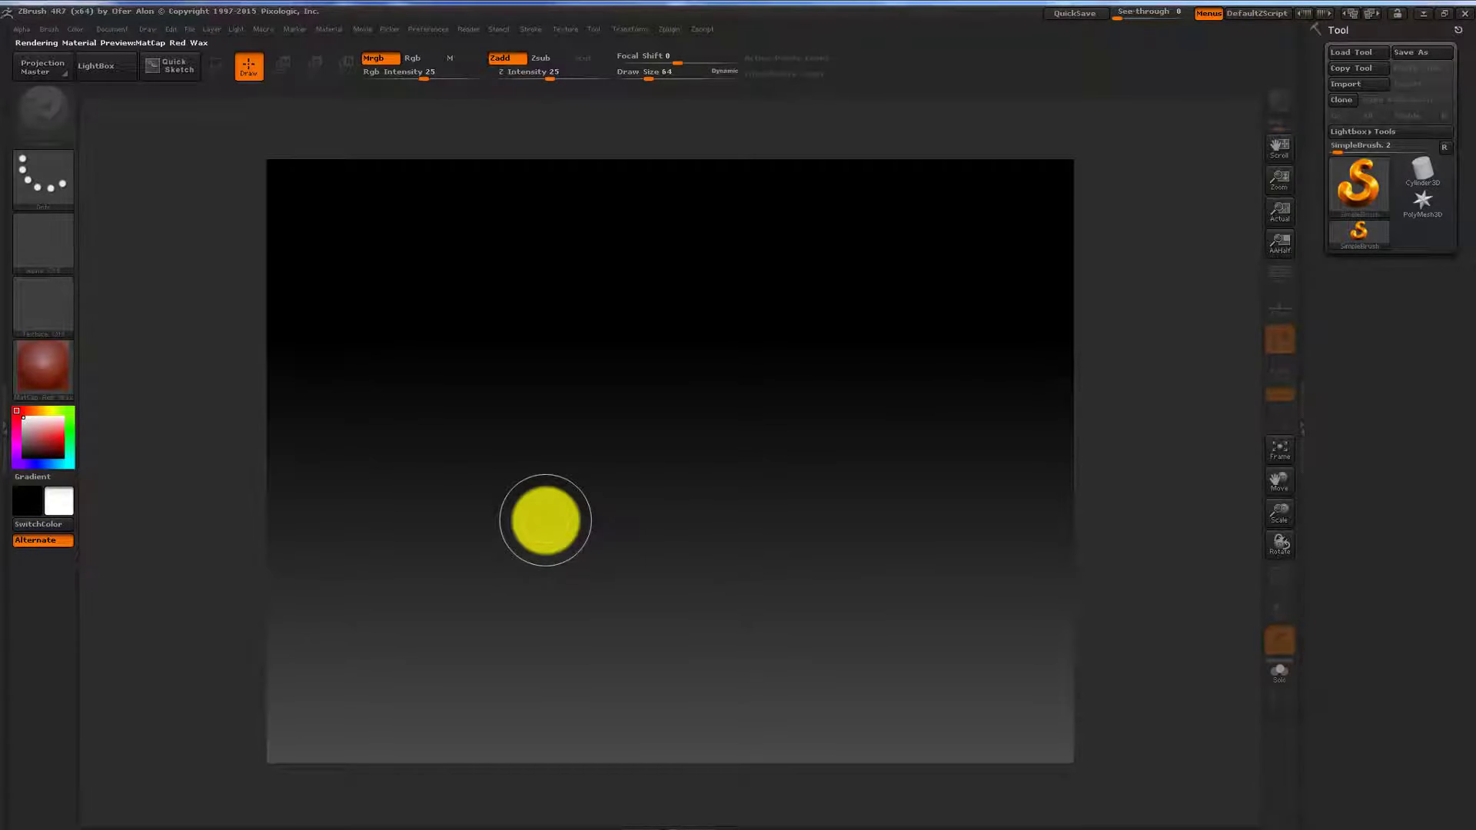
key(comma)
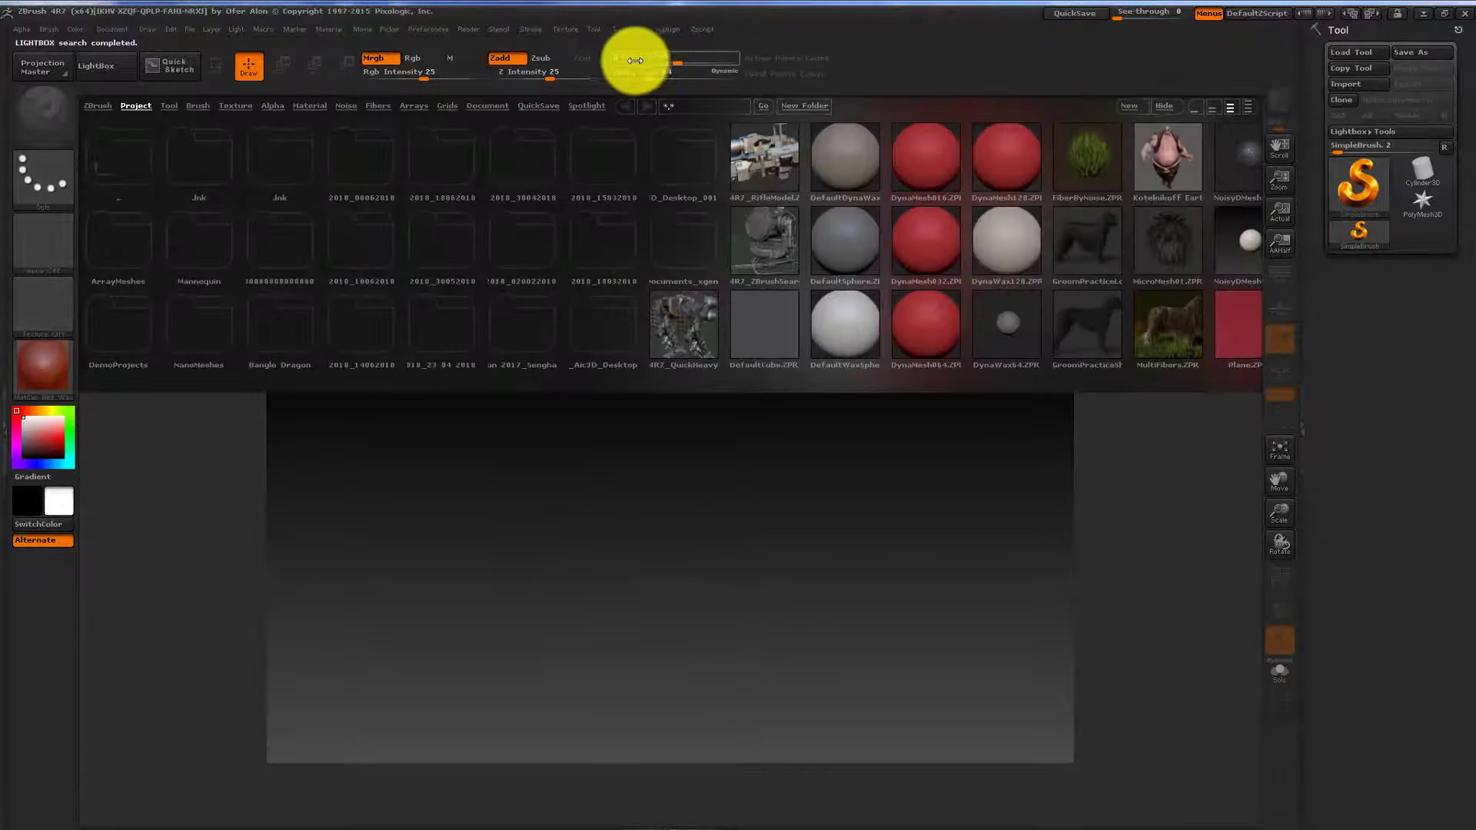
click(90, 63)
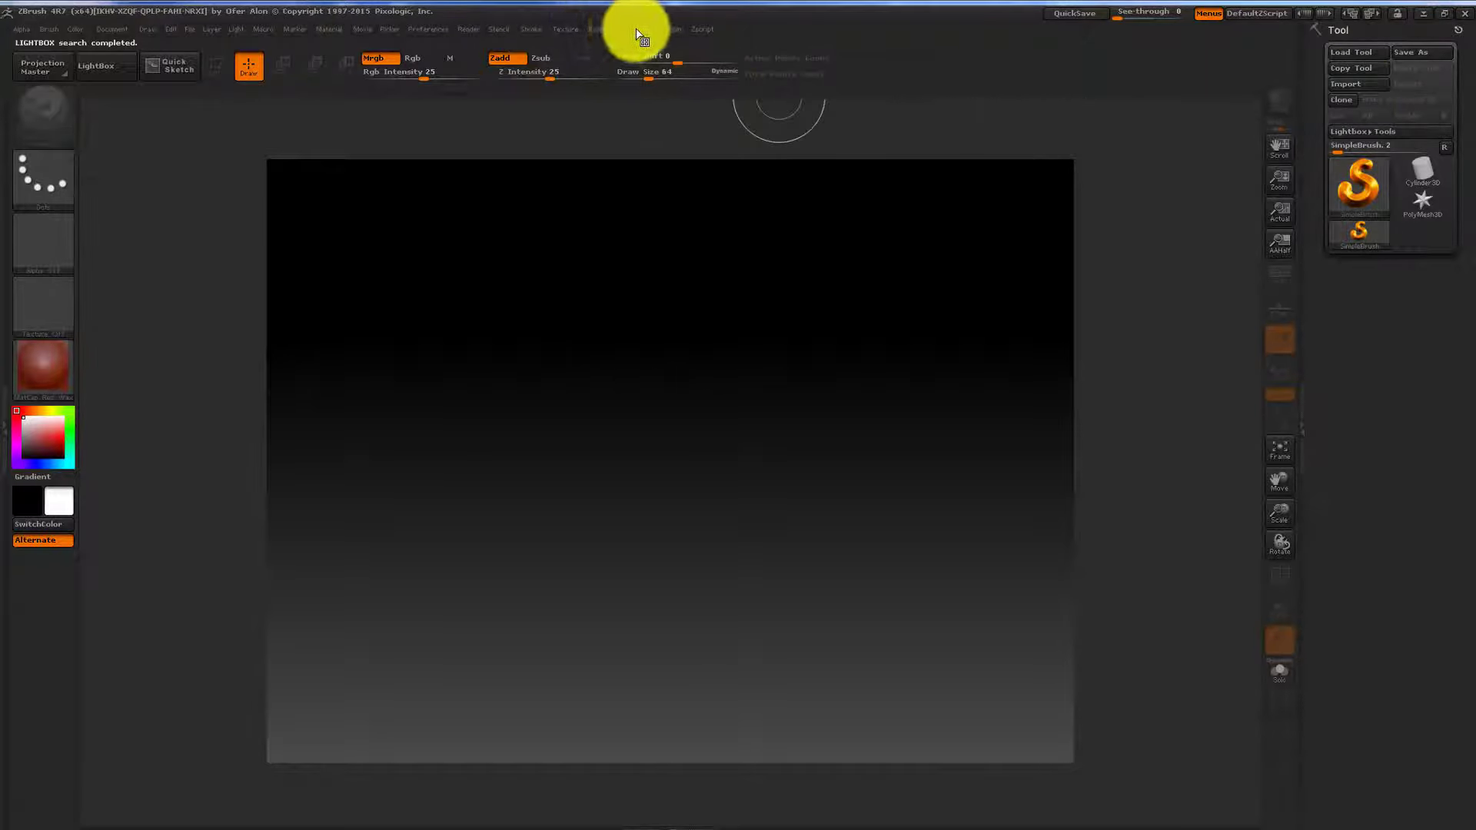
click(676, 31)
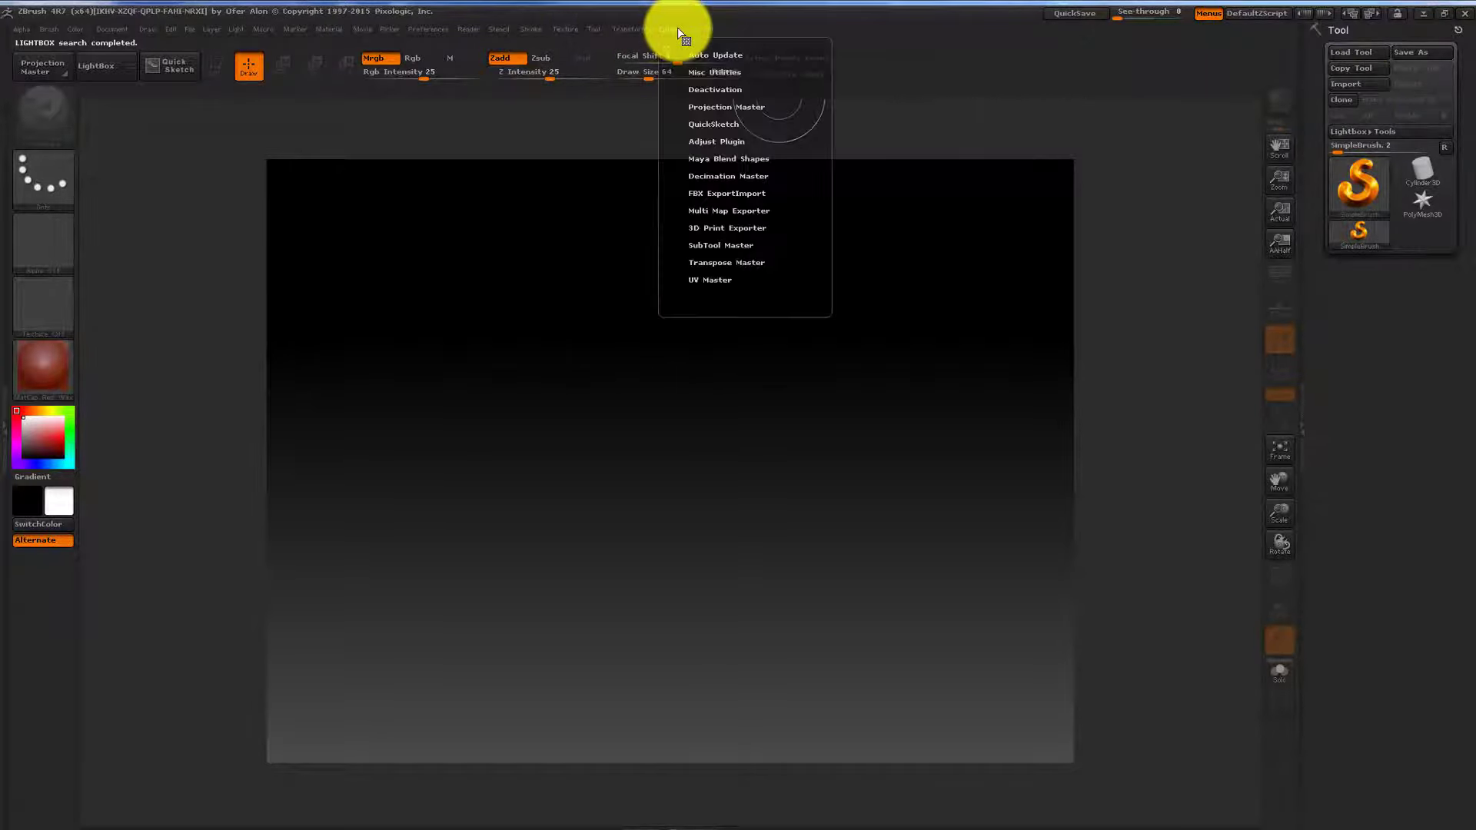
Use 3D Print Exporter's STL Import to load 'How to export stl file to Zbrush in matrix.stl' from D:\Export for Zbrush.
click(748, 228)
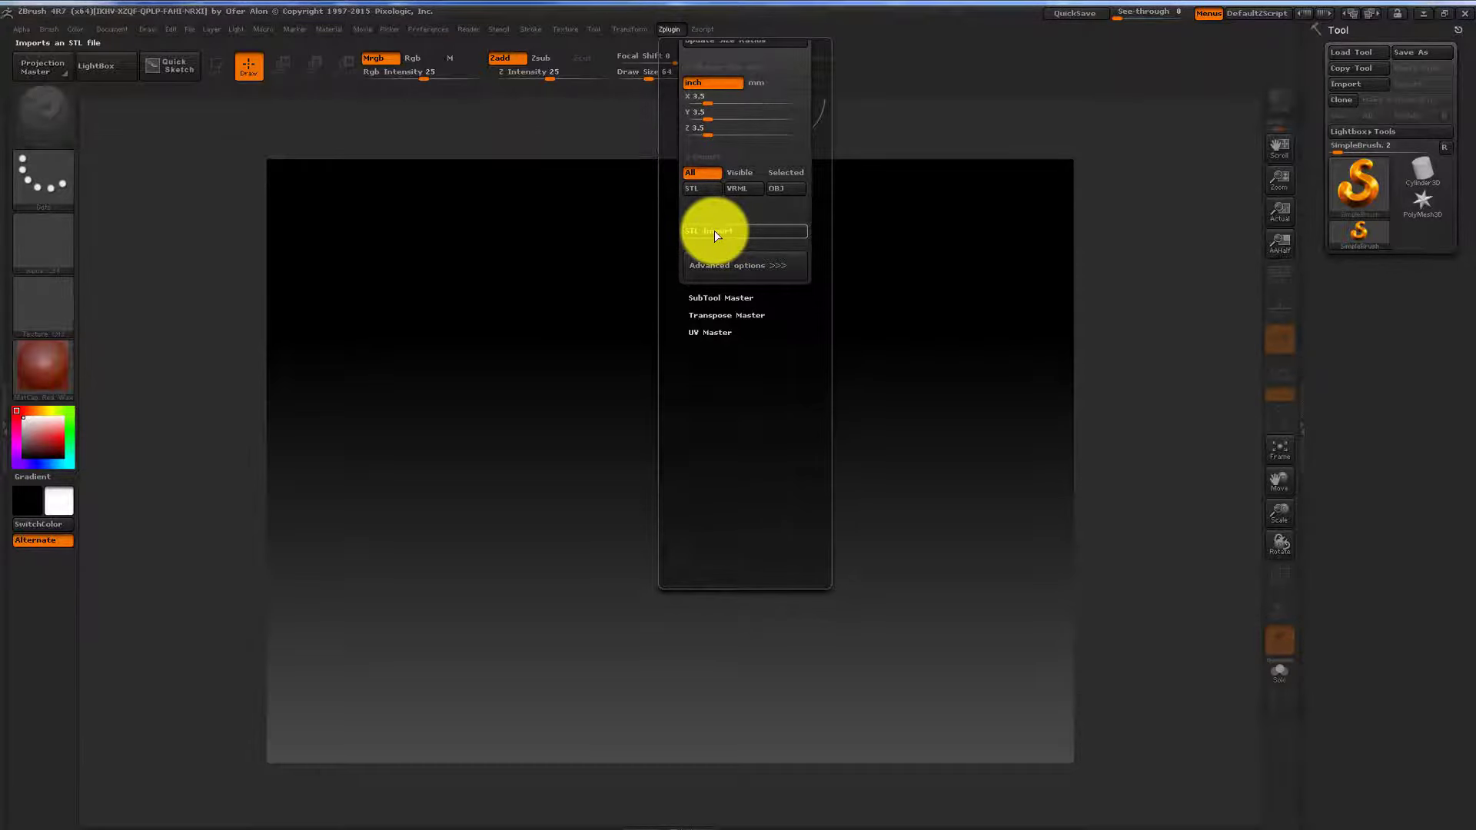
click(715, 233)
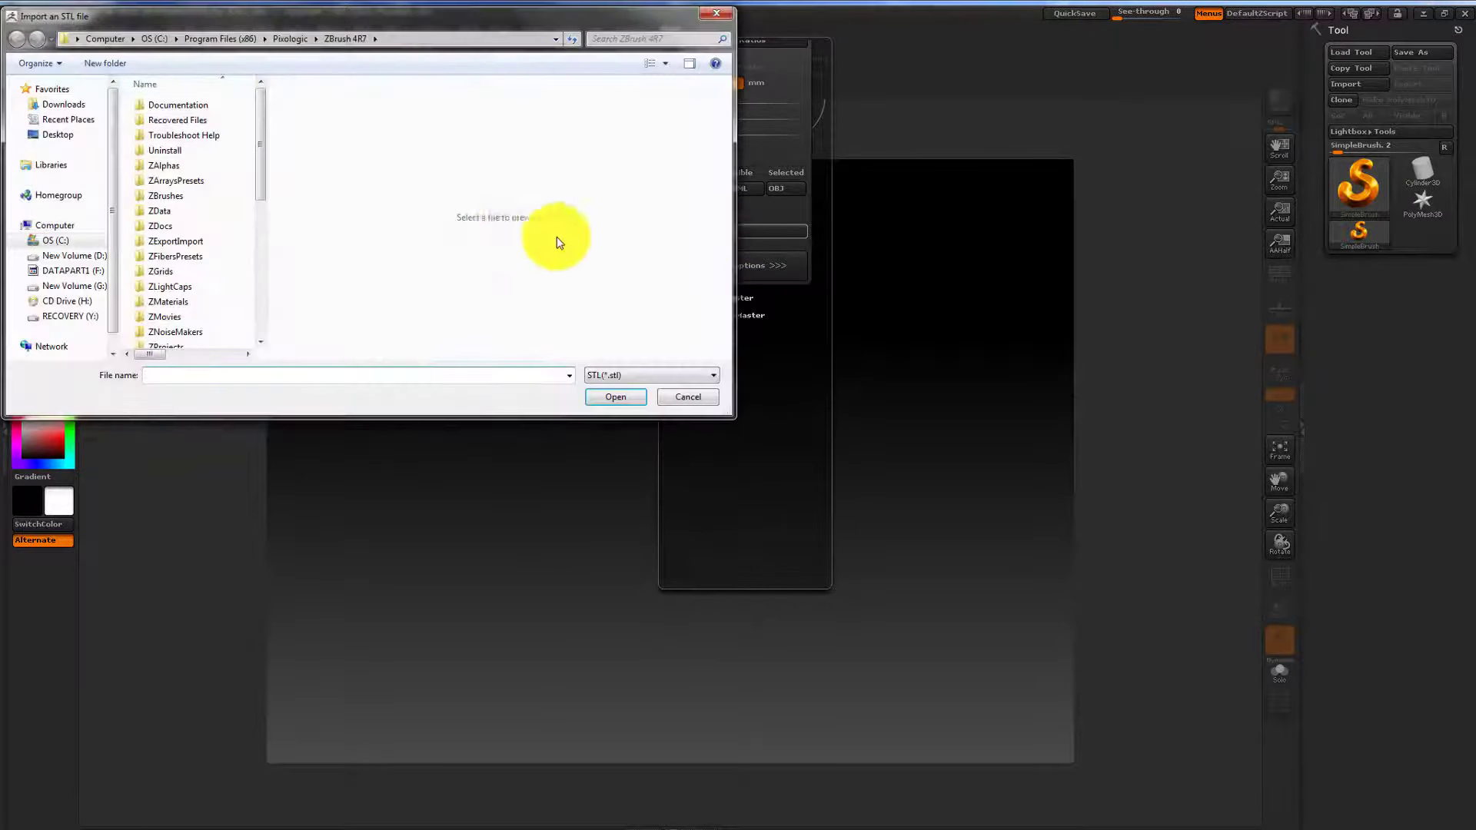
click(85, 256)
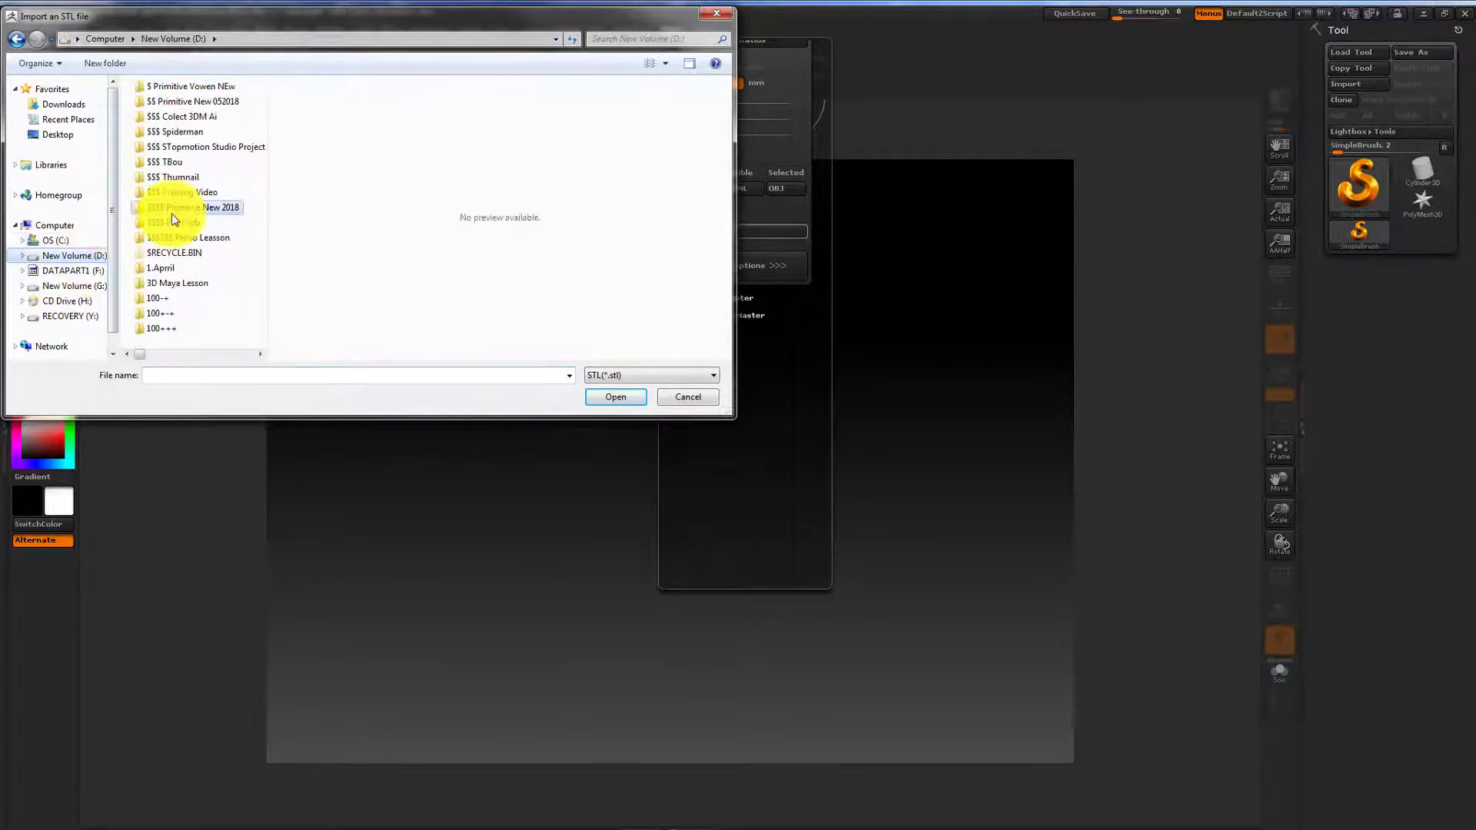
scroll(172, 220, down, 3)
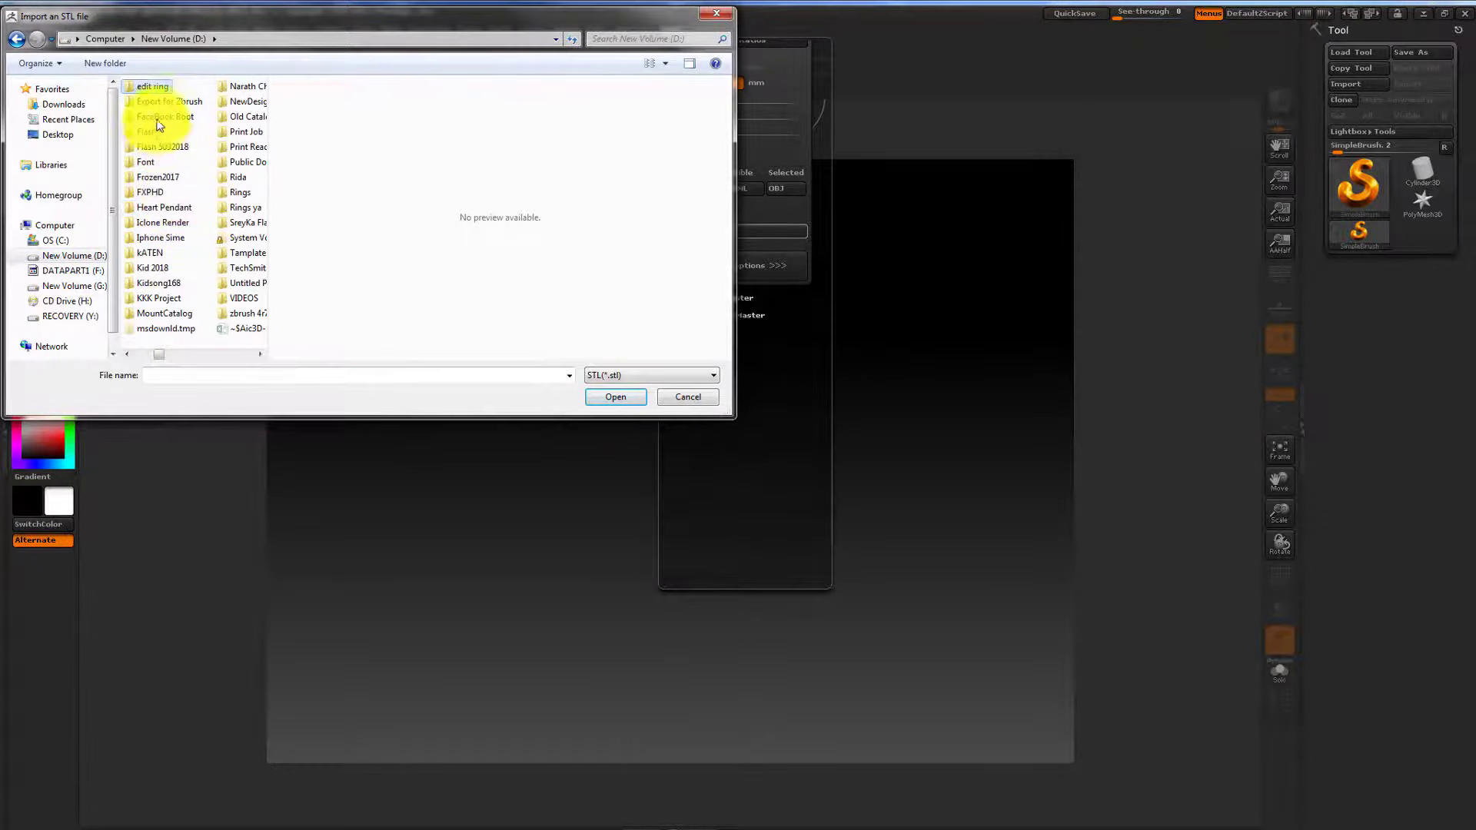
double_click(179, 103)
click(183, 104)
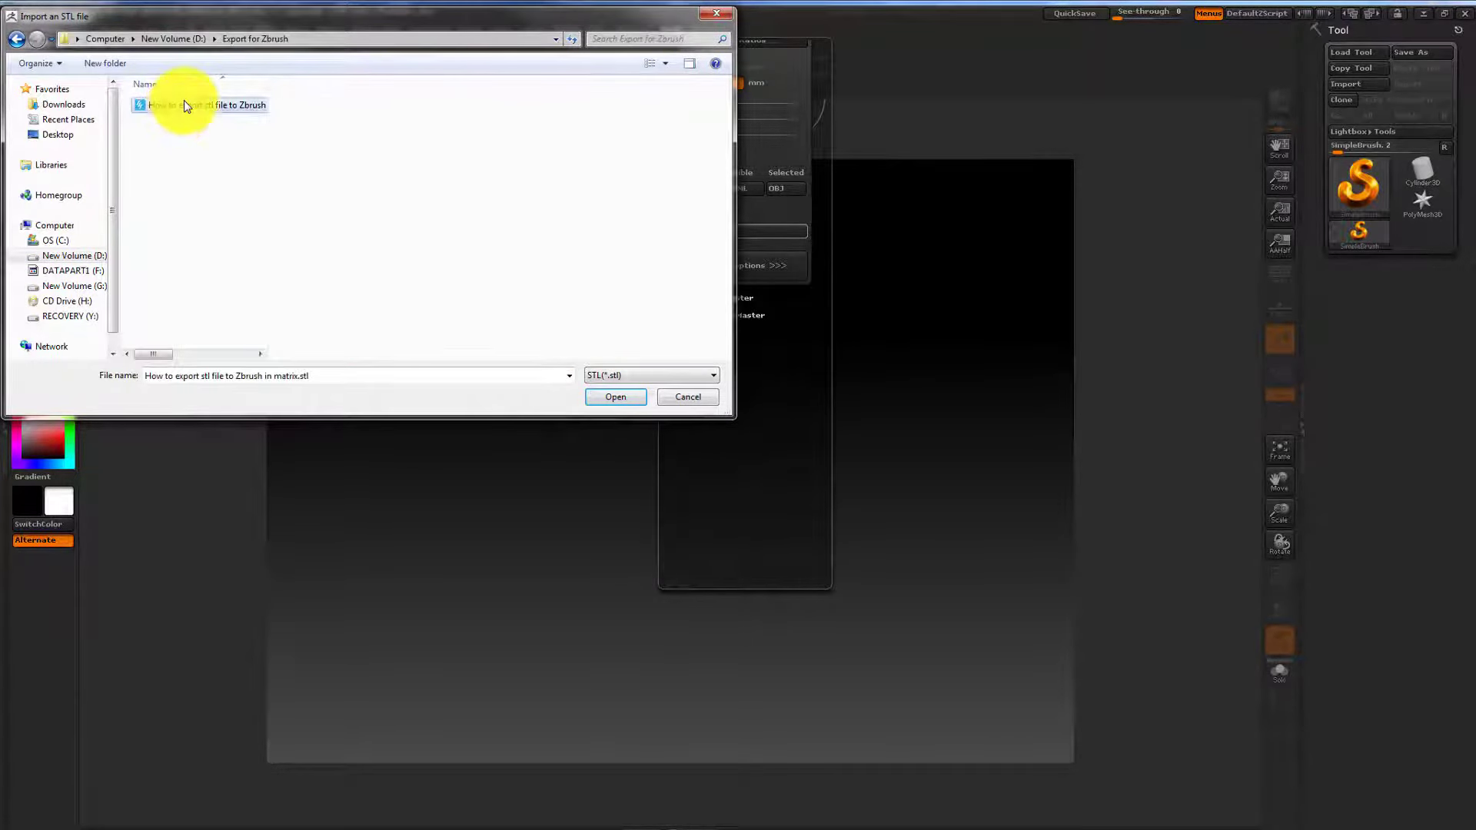
click(613, 396)
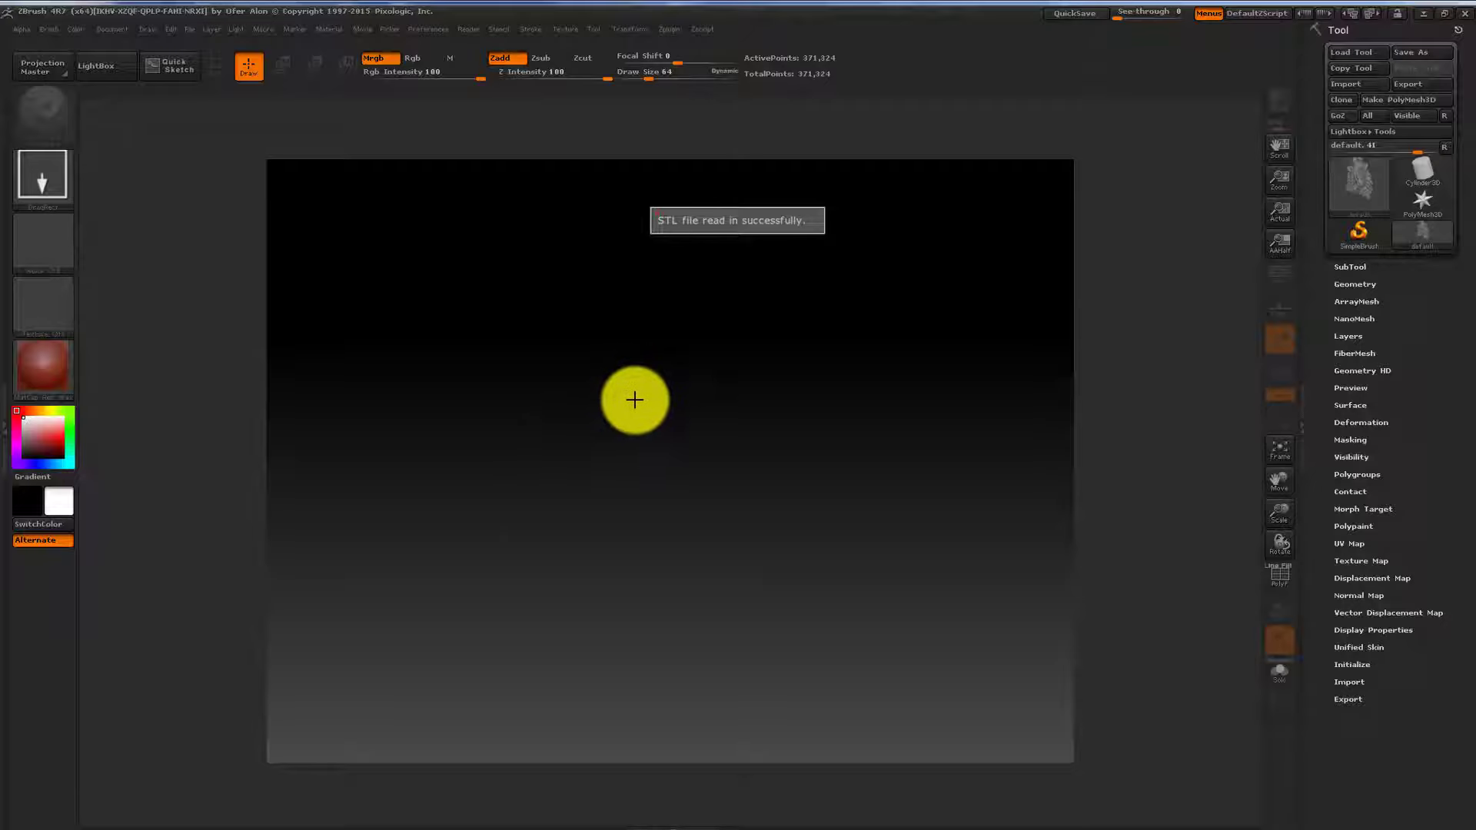
Draw the imported ring tool onto the canvas and put it in Edit mode.
drag(689, 465, 696, 478)
mouse_move(674, 415)
mouse_down()
mouse_move(715, 510)
mouse_move(422, 477)
mouse_move(560, 181)
mouse_move(731, 100)
mouse_move(708, 49)
mouse_up()
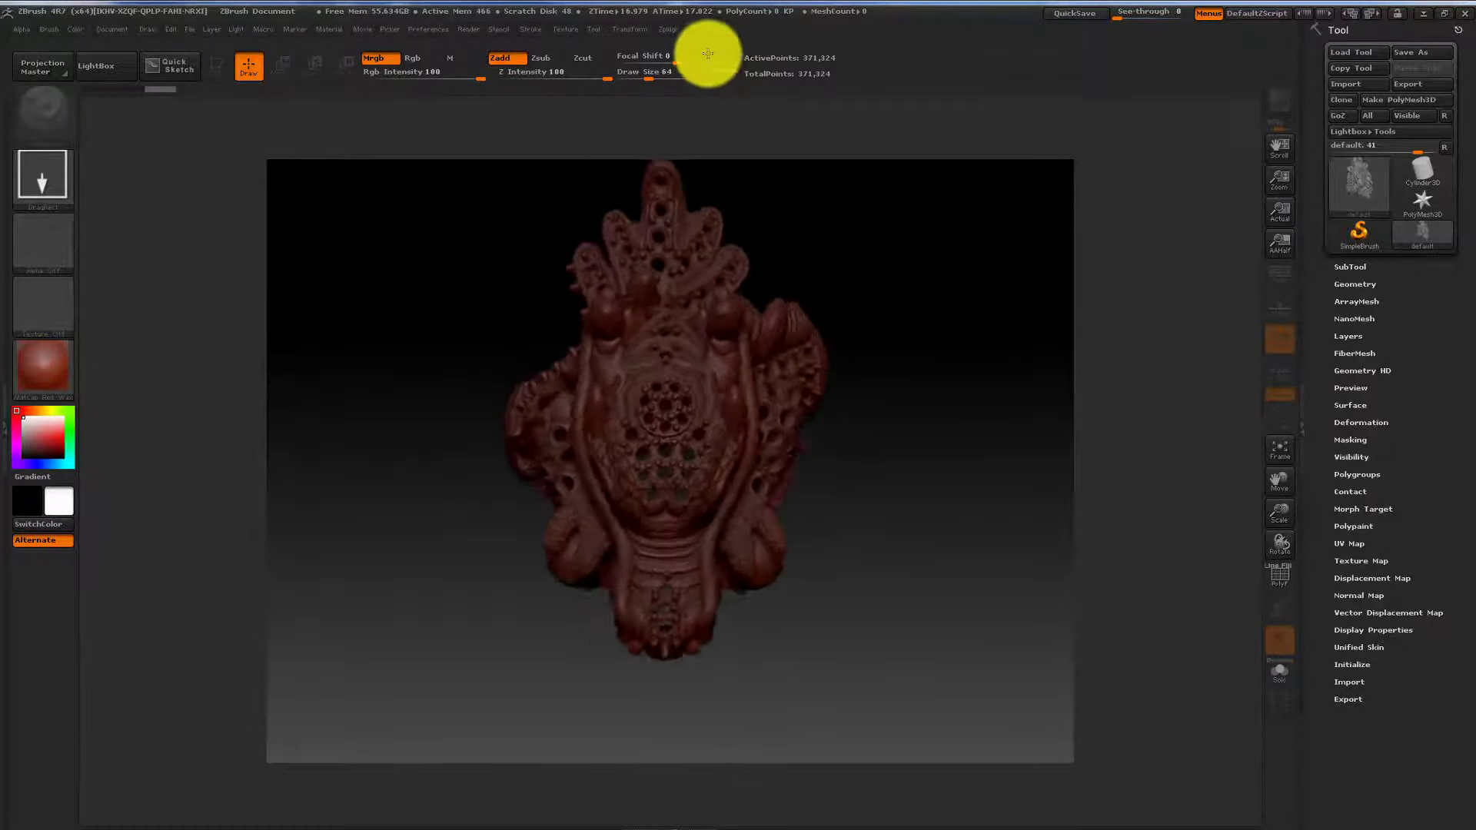
key(t)
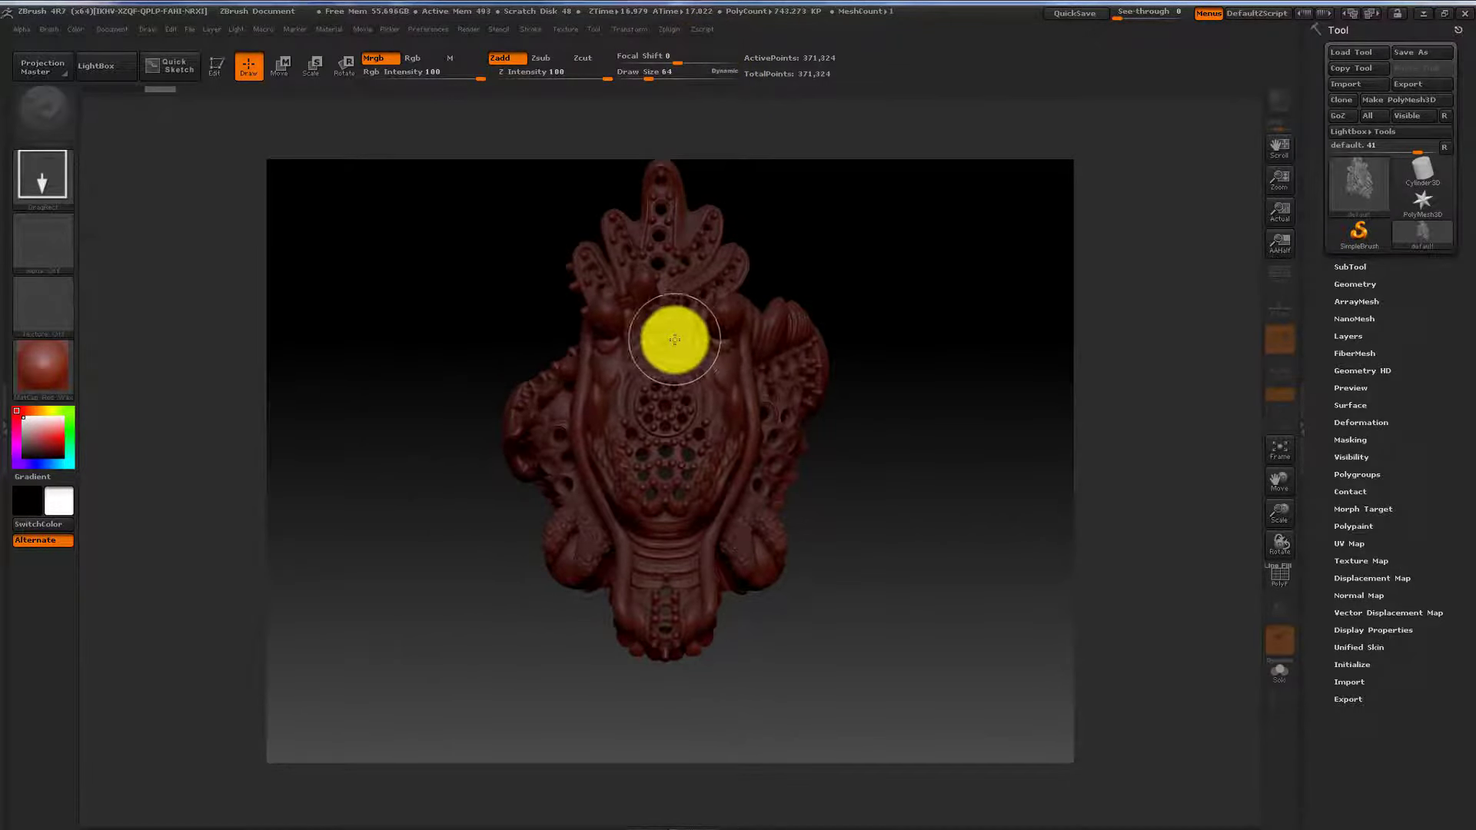
click(219, 69)
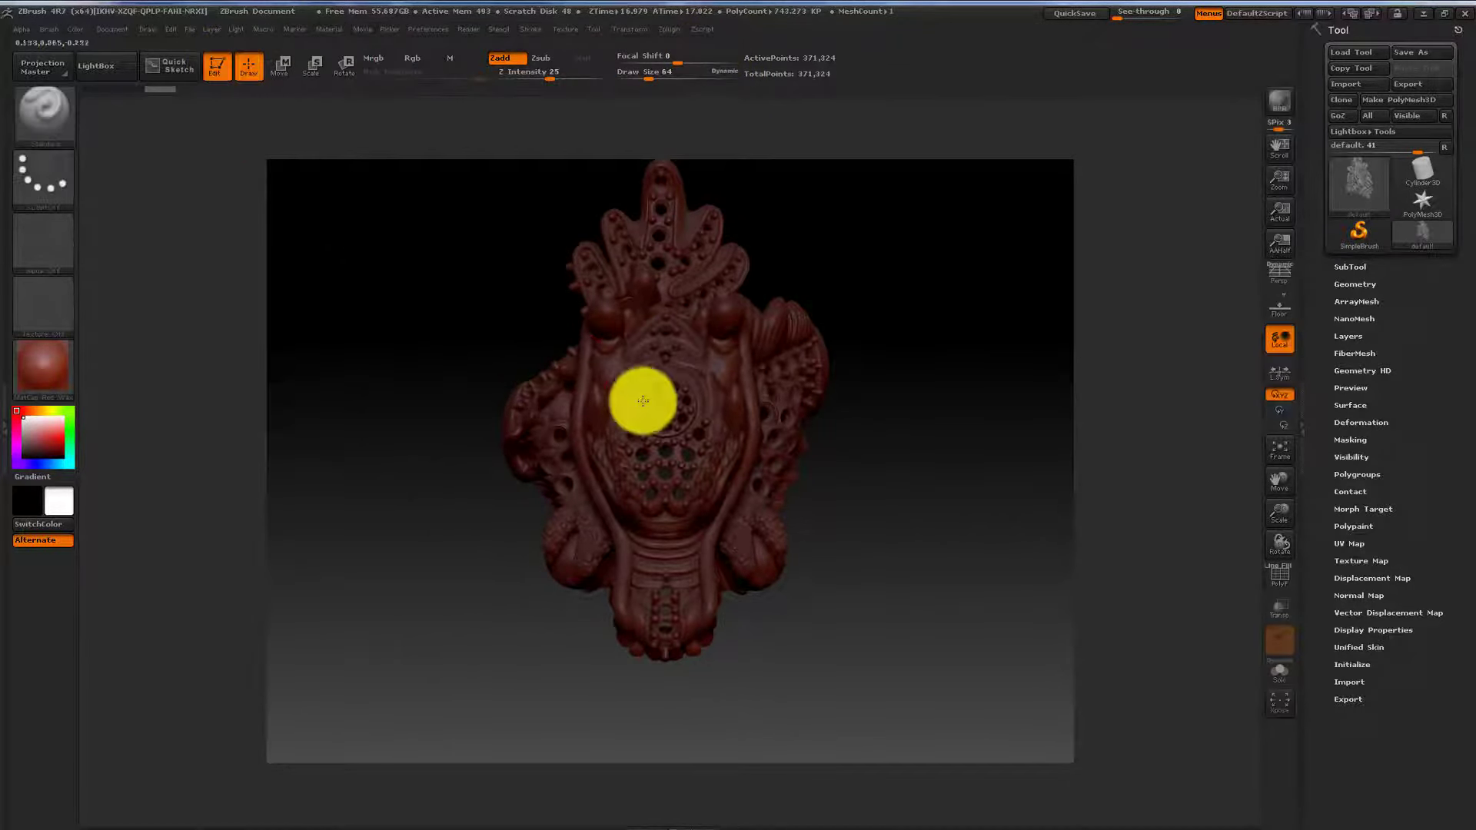
Rotate and zoom to inspect the dragon head up close from side and front.
mouse_move(830, 580)
mouse_down()
mouse_move(820, 554)
mouse_move(856, 415)
mouse_up()
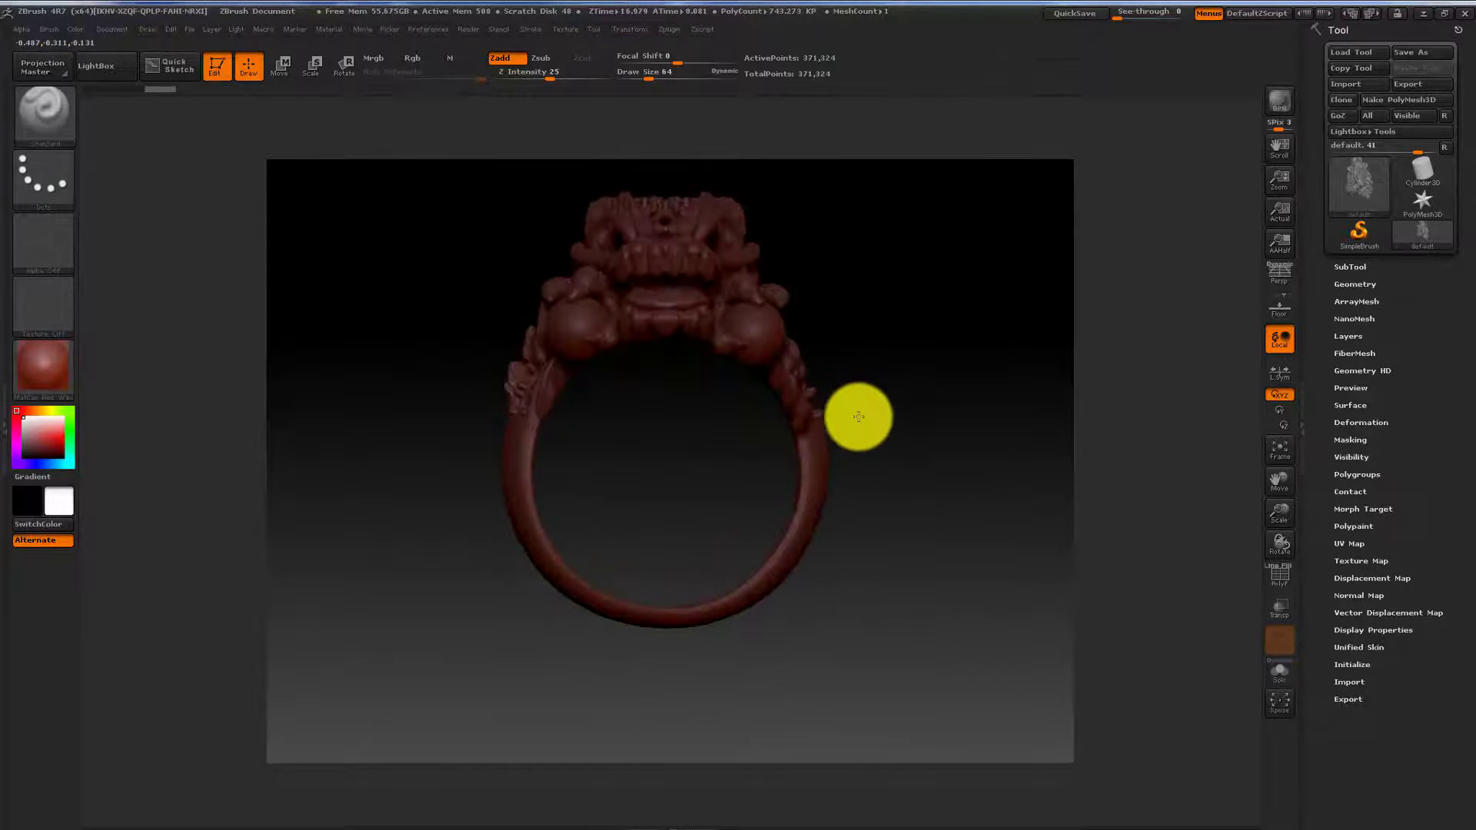
mouse_move(864, 346)
mouse_down()
mouse_move(863, 389)
mouse_move(880, 398)
mouse_move(823, 471)
mouse_move(877, 416)
mouse_move(915, 461)
mouse_move(938, 392)
mouse_move(1054, 369)
mouse_move(1001, 357)
mouse_move(636, 409)
mouse_up()
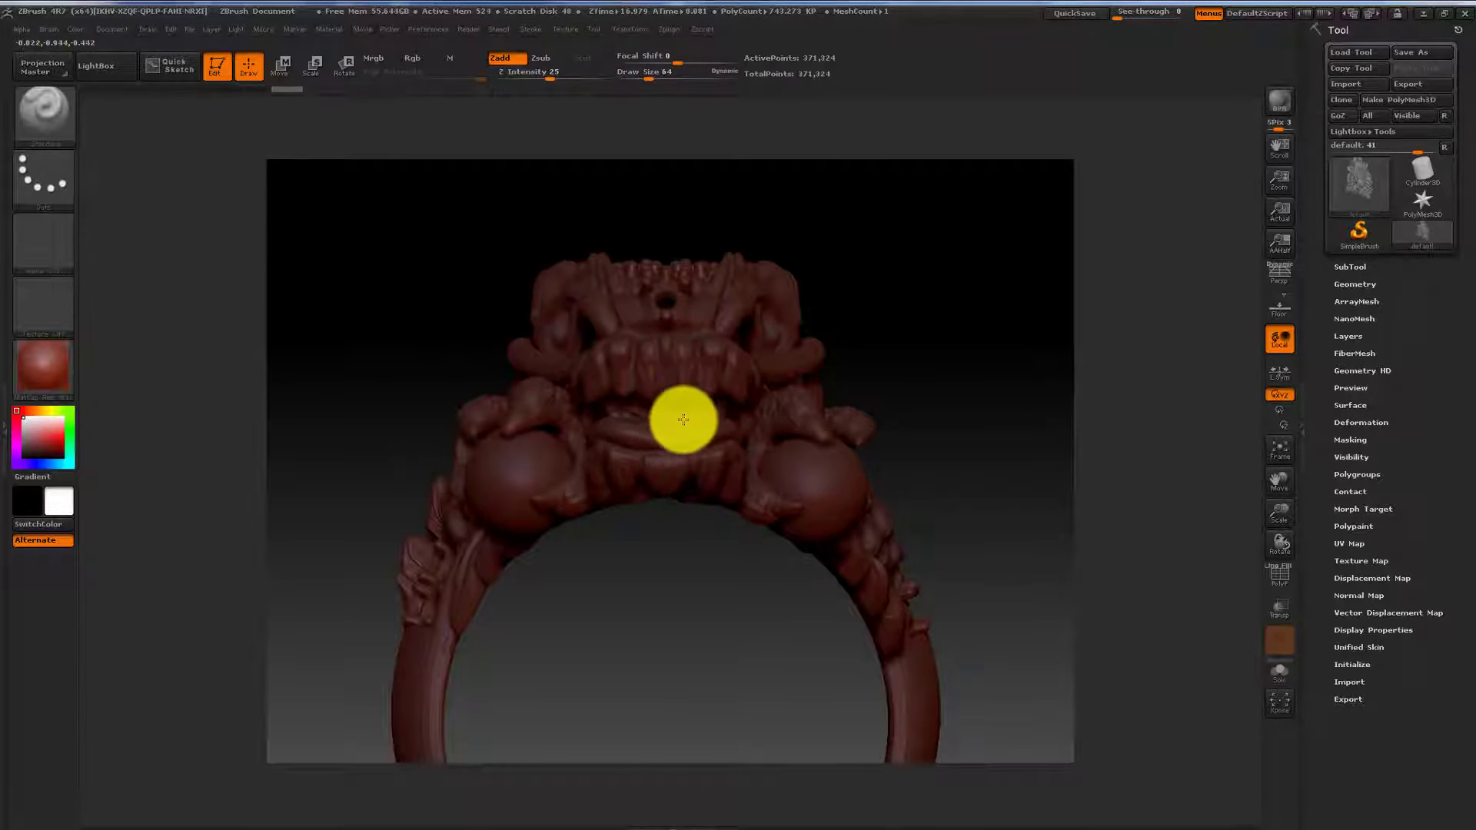
right_drag(801, 386, 920, 422)
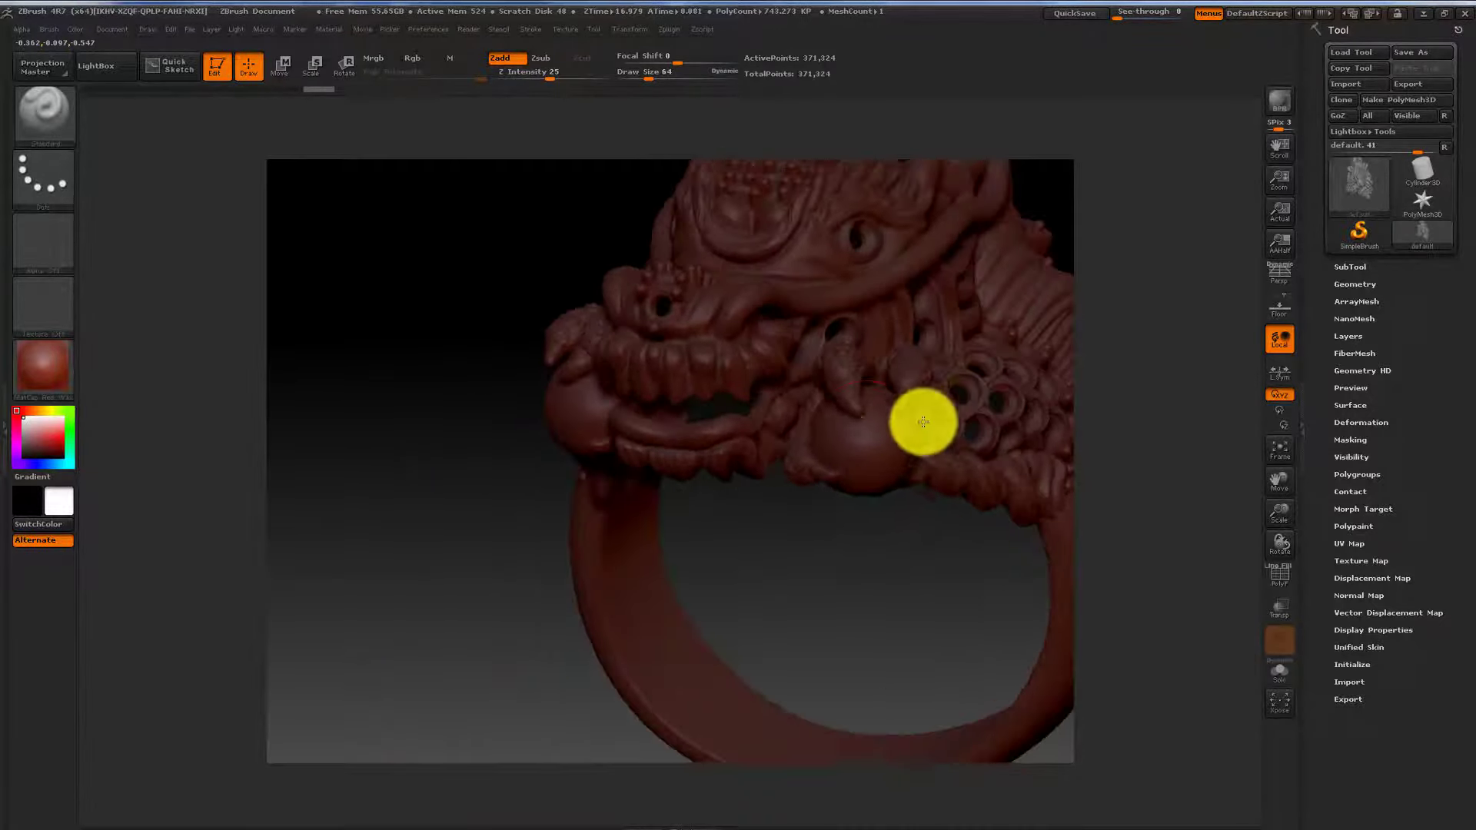
mouse_move(791, 495)
right_down()
mouse_move(682, 692)
mouse_move(764, 346)
mouse_move(784, 323)
mouse_move(751, 405)
mouse_move(537, 366)
mouse_move(584, 293)
right_up()
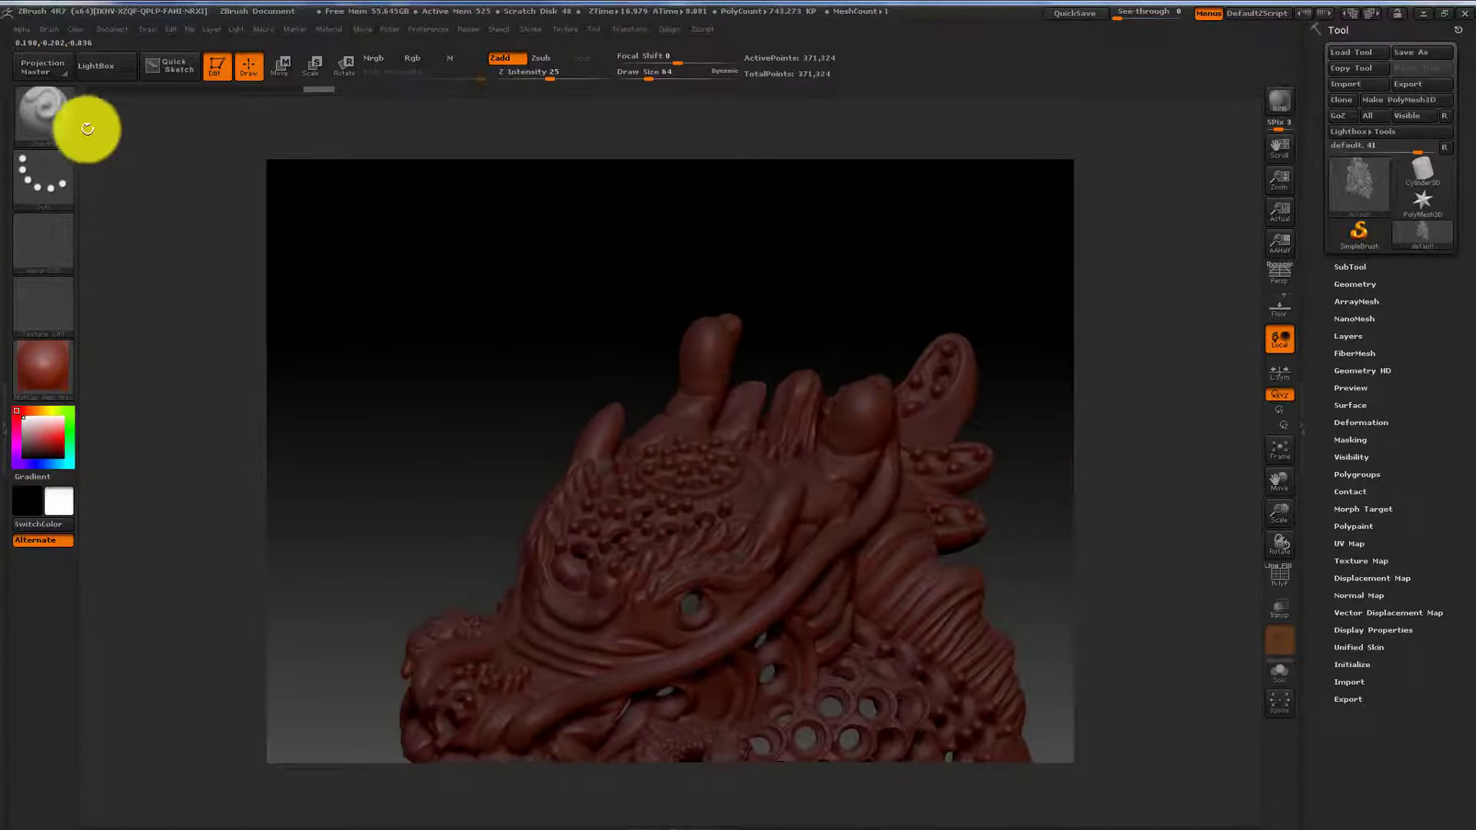
With the Move brush, pull both dragon horns upward symmetrically.
click(50, 115)
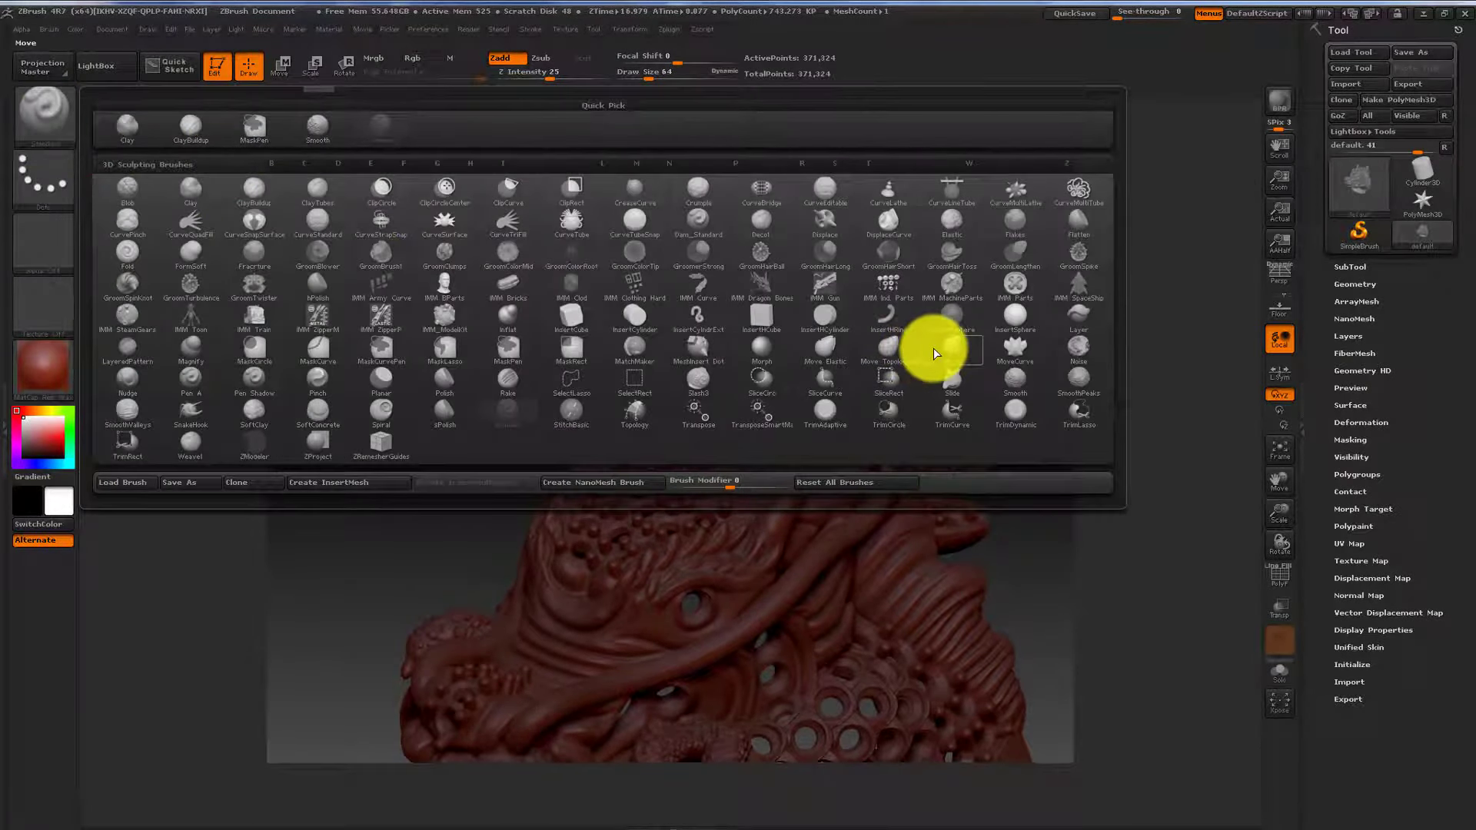
click(934, 350)
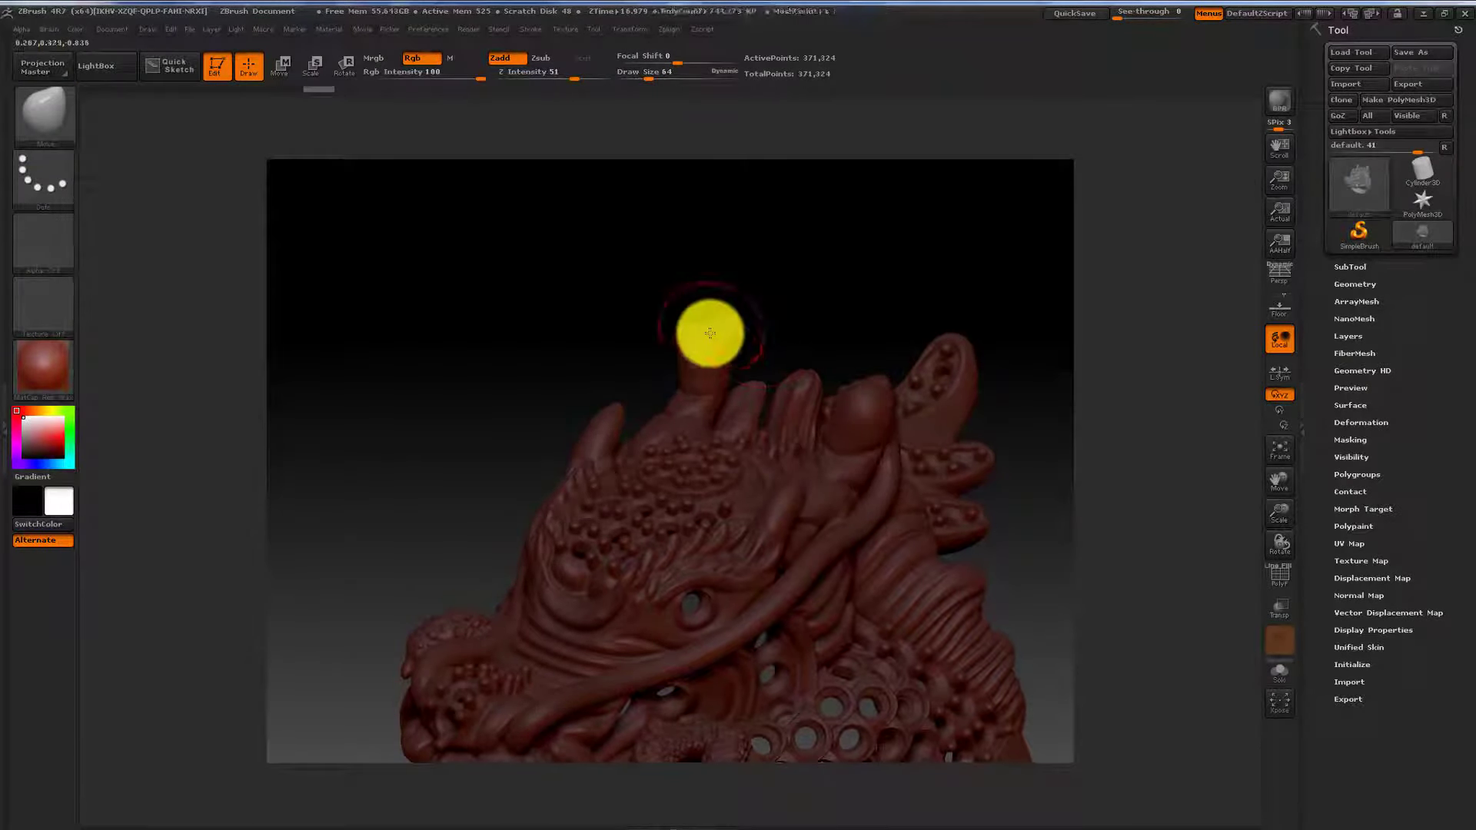
mouse_move(709, 333)
mouse_down()
mouse_move(748, 231)
mouse_move(777, 218)
mouse_up()
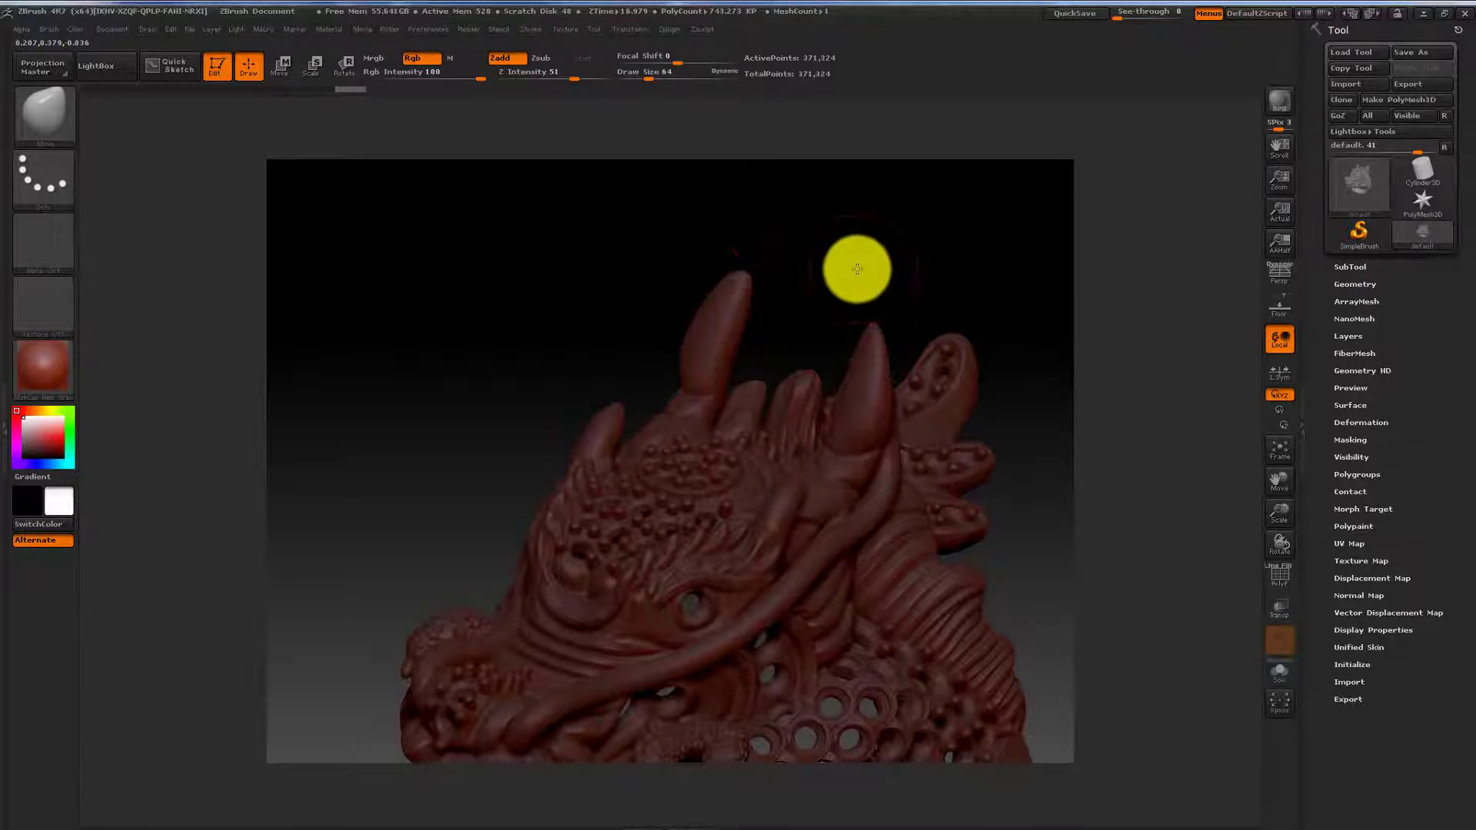
mouse_move(857, 270)
mouse_down()
mouse_move(817, 254)
mouse_move(718, 346)
mouse_move(684, 350)
mouse_up()
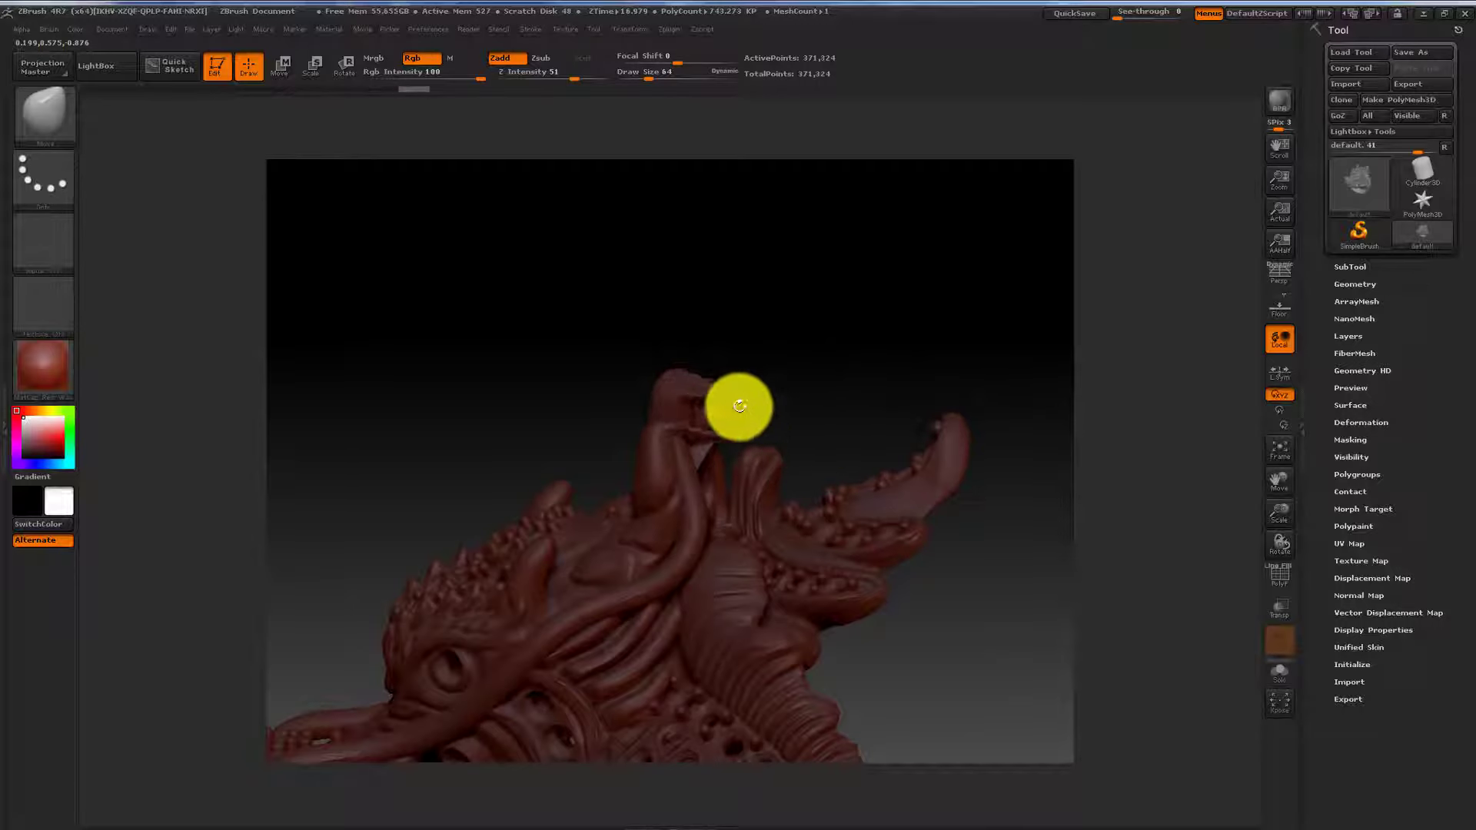
Reshape one horn's tip into a taller, curled hook.
drag(736, 402, 697, 385)
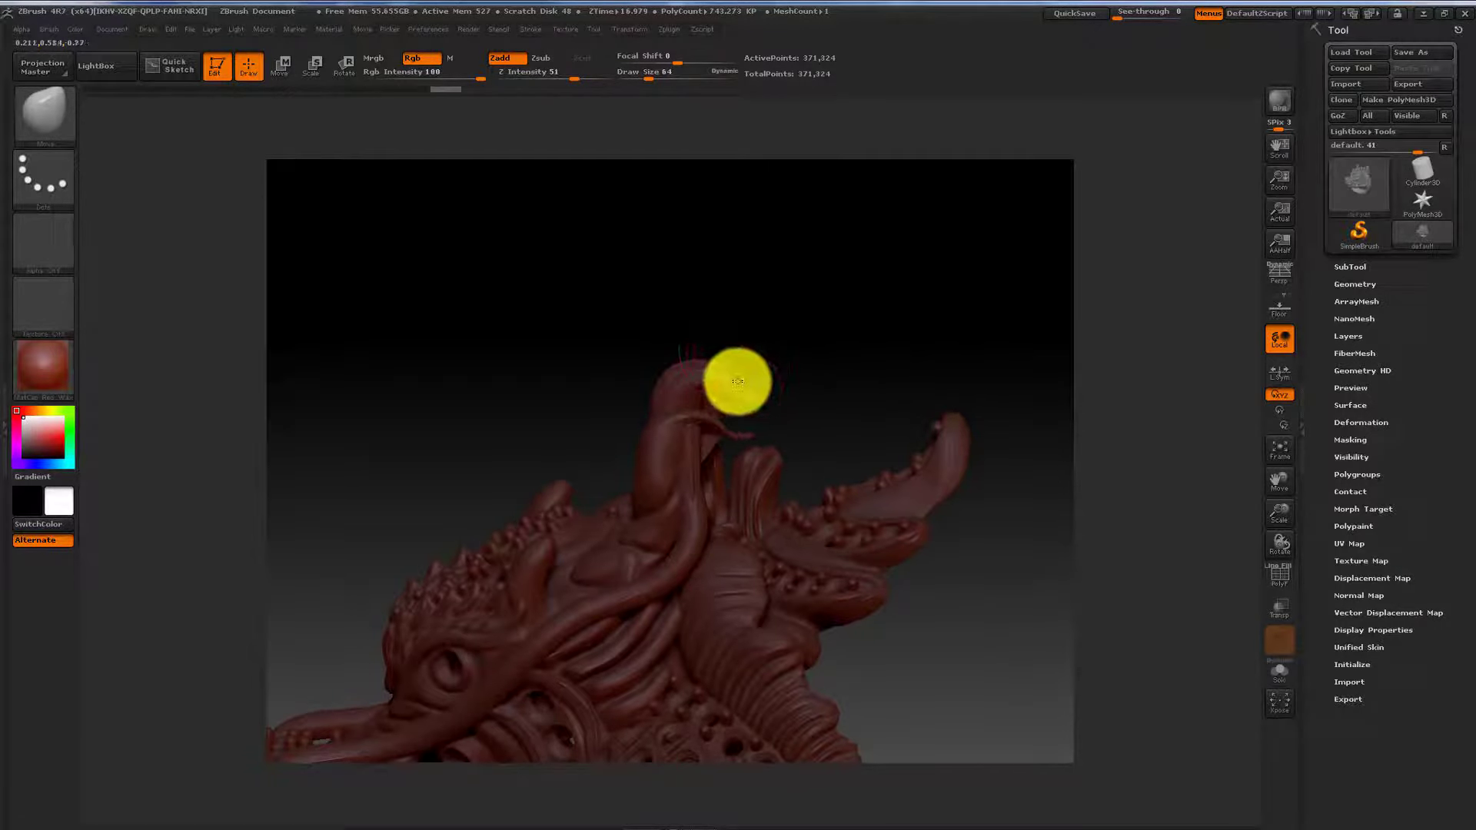
drag(738, 383, 774, 363)
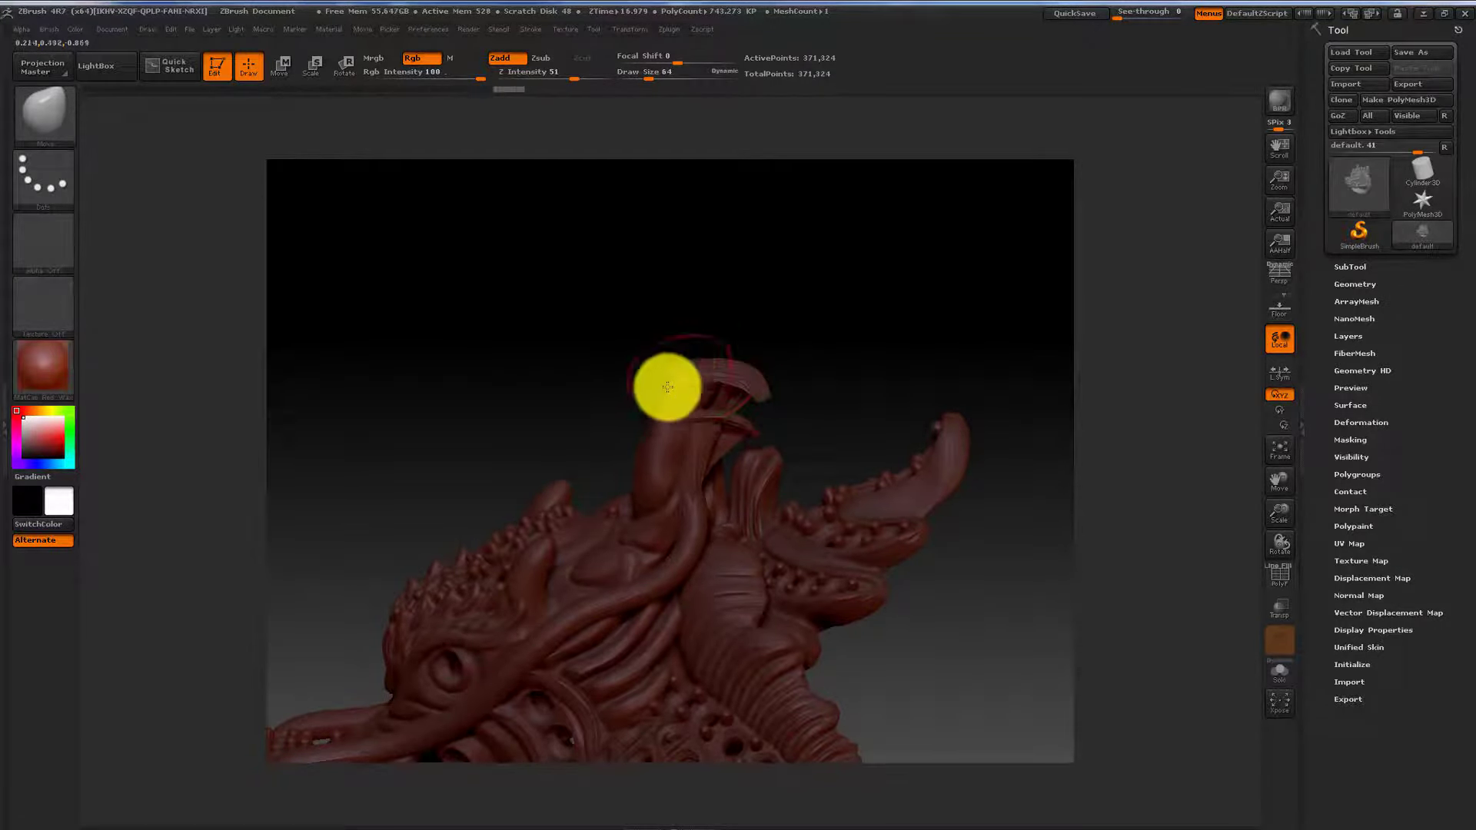
drag(659, 385, 620, 396)
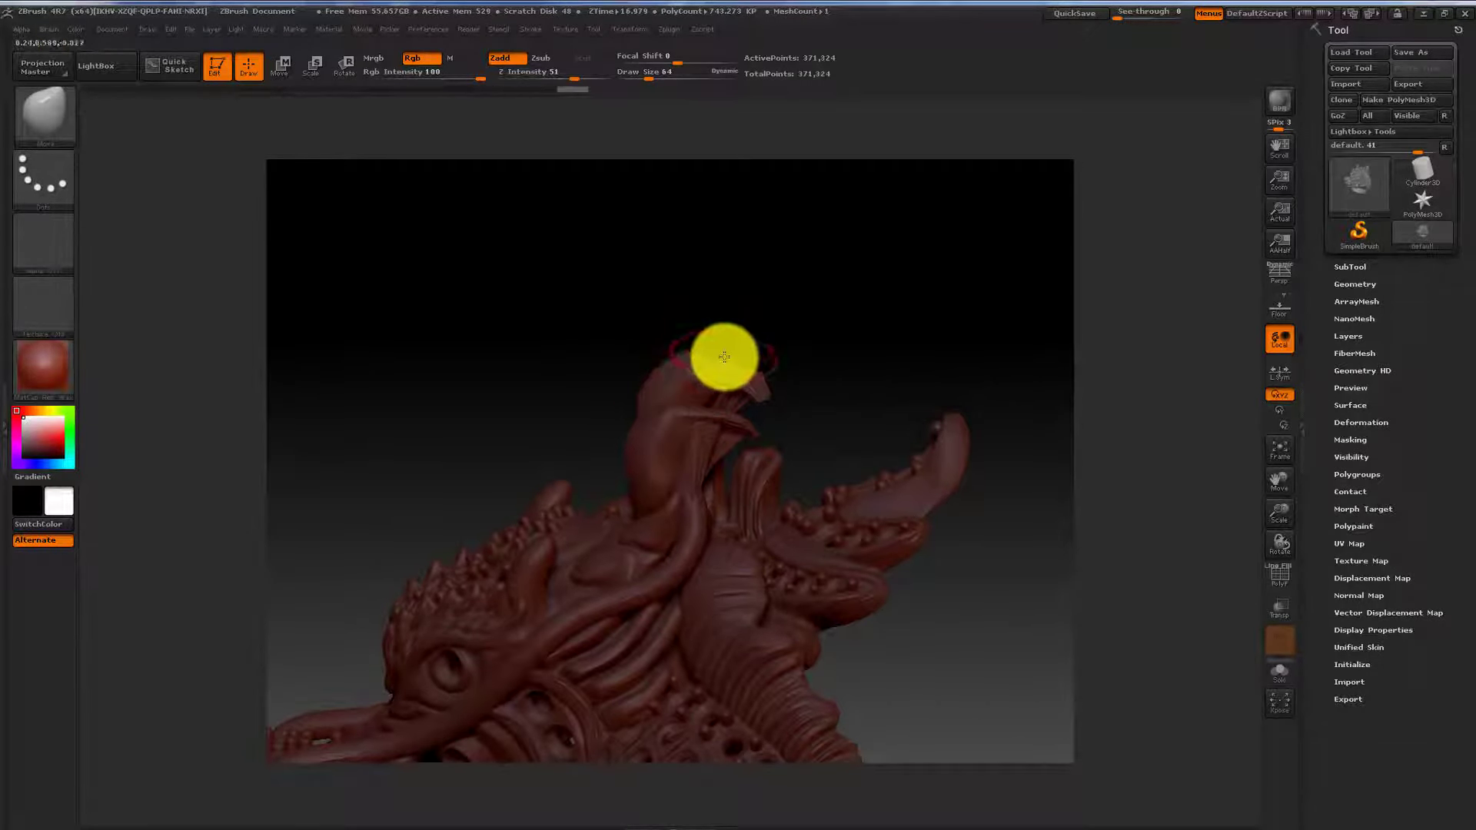
drag(729, 339, 811, 333)
Smooth the curled horn tip with the Smooth brush and pull it toward the right.
key(b)
key(s)
key(t)
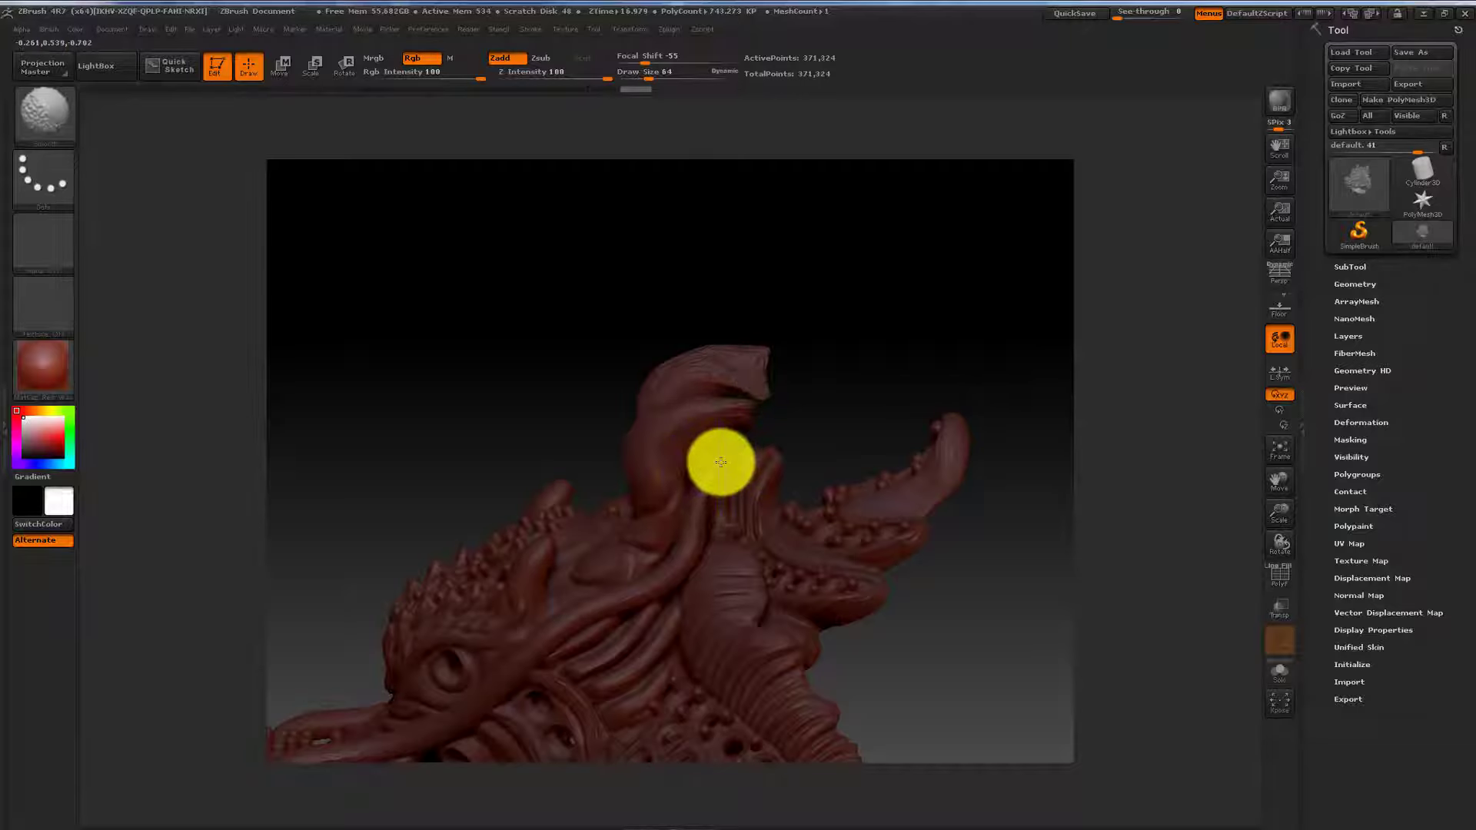
mouse_move(720, 461)
mouse_down()
mouse_move(745, 412)
mouse_move(726, 376)
mouse_move(682, 365)
mouse_up()
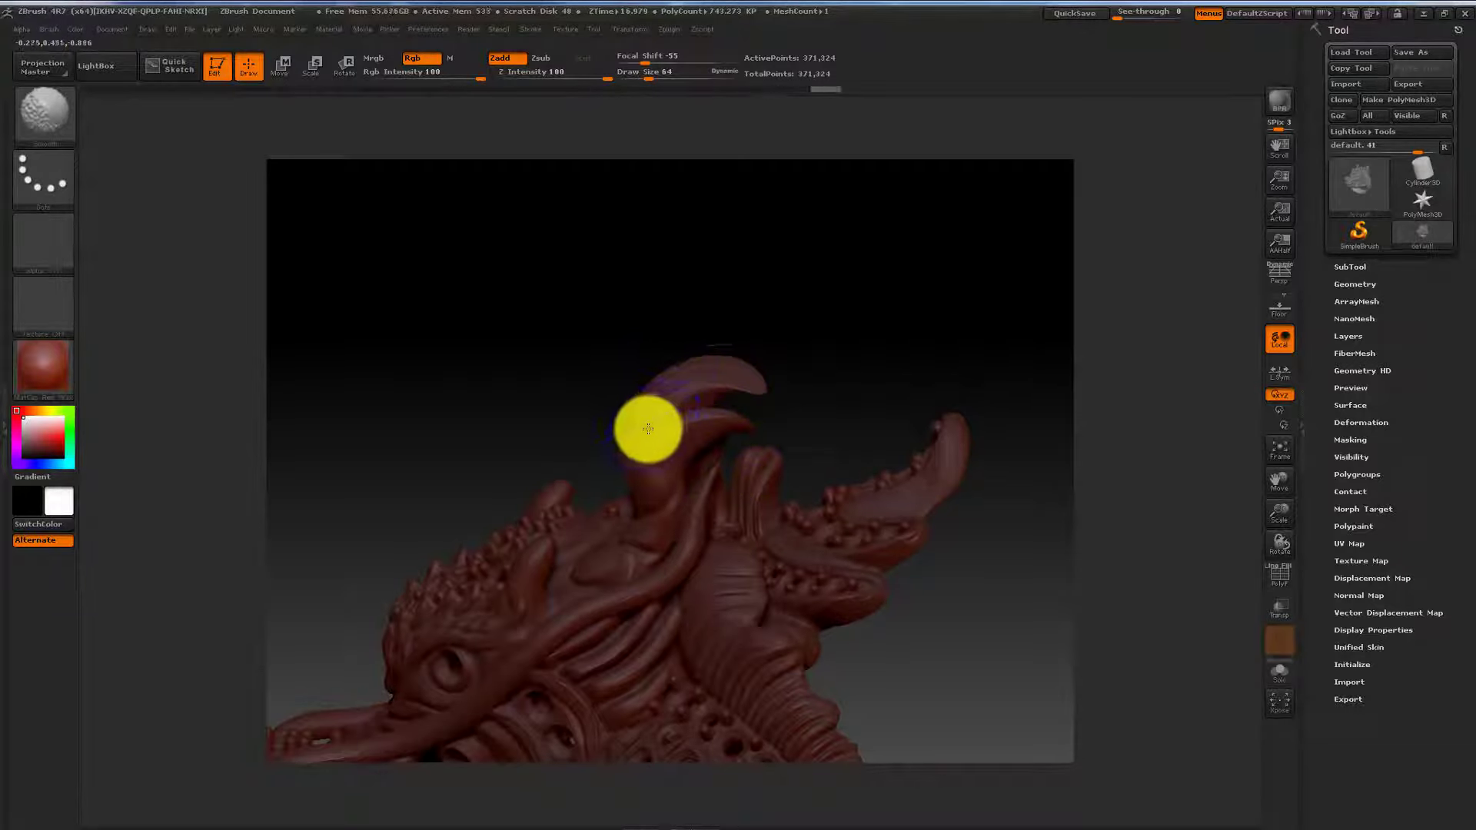
mouse_move(638, 433)
mouse_down()
mouse_move(706, 428)
mouse_move(624, 431)
mouse_up()
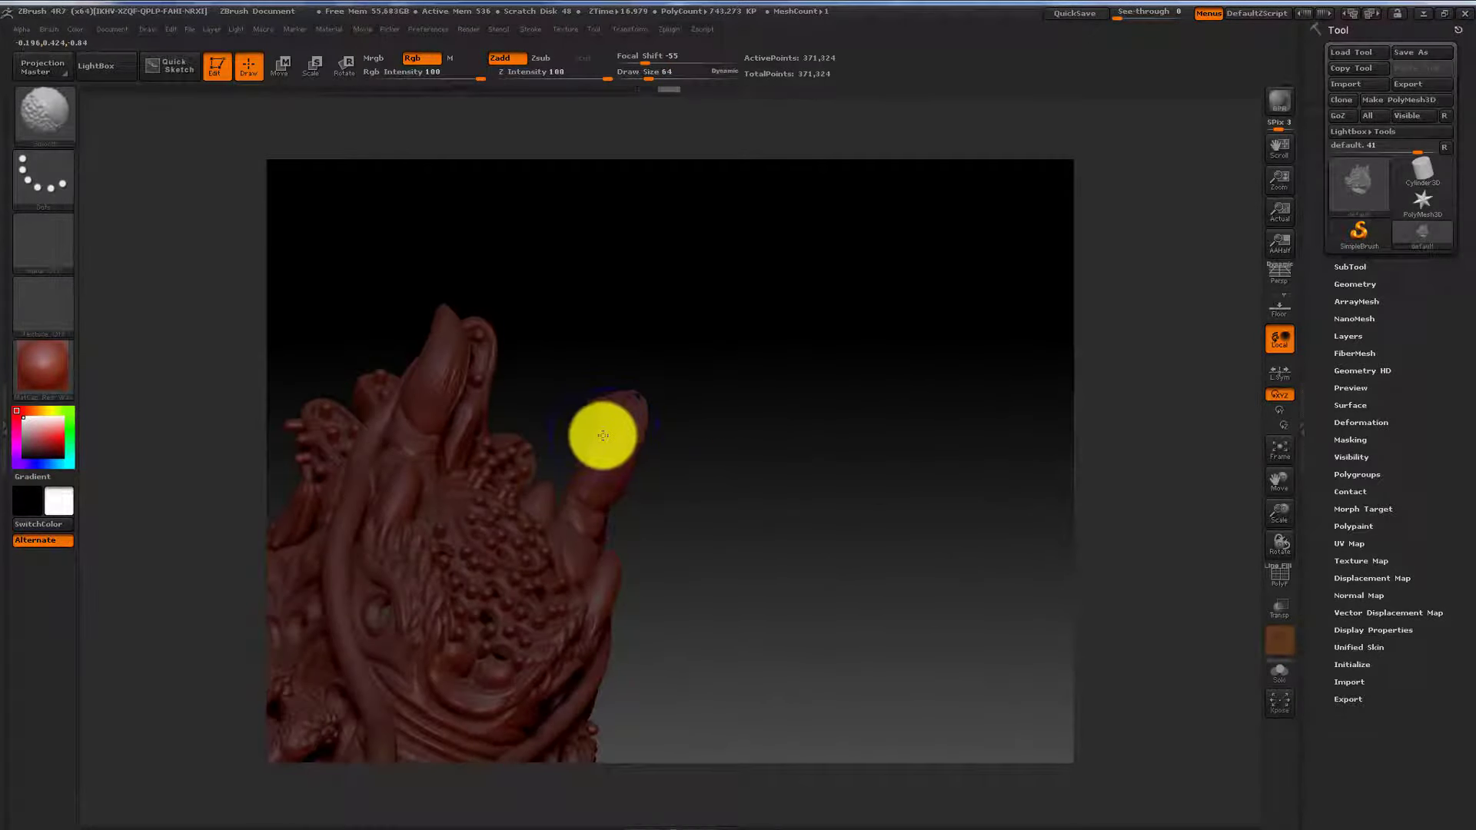
mouse_move(597, 443)
mouse_down()
mouse_move(721, 402)
mouse_move(637, 402)
mouse_move(624, 372)
mouse_move(534, 428)
mouse_up()
Return to the Move brush and rotate the head to view the horns side-on.
key(b)
key(m)
key(v)
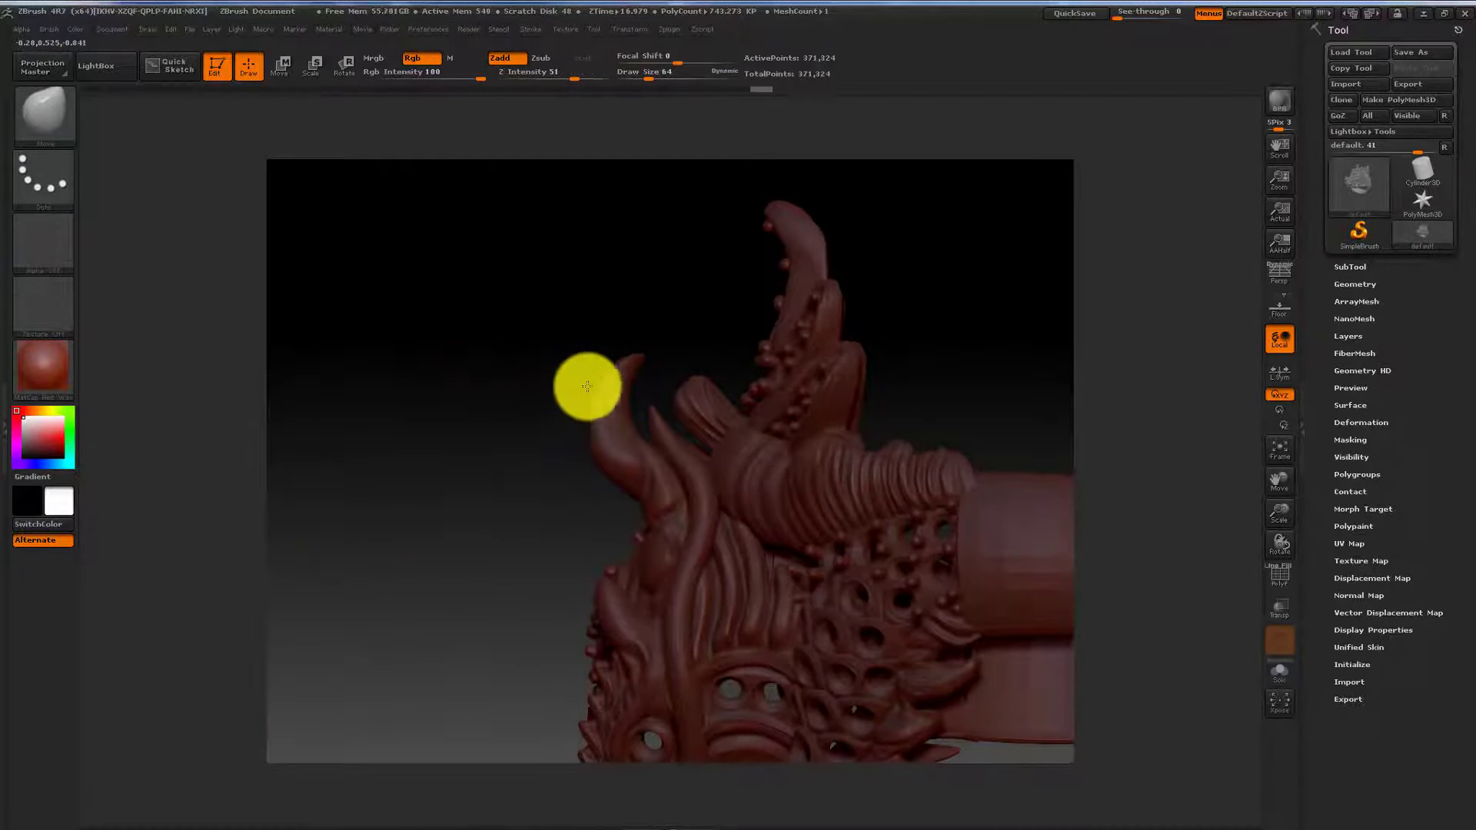
mouse_move(587, 385)
mouse_down()
mouse_move(633, 353)
mouse_move(597, 307)
mouse_move(527, 372)
mouse_move(586, 385)
mouse_move(576, 346)
mouse_move(575, 383)
mouse_up()
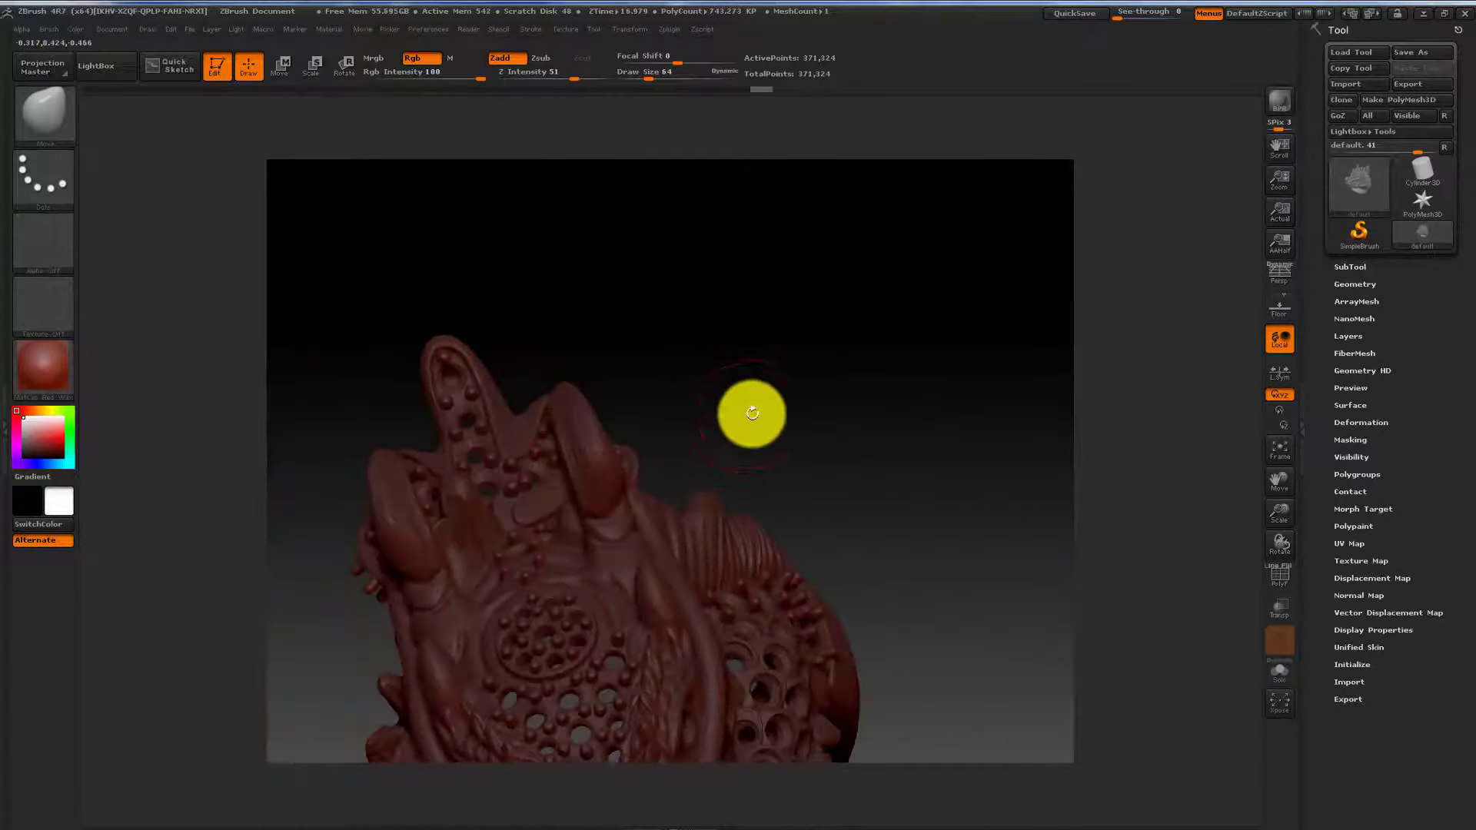
mouse_move(751, 412)
mouse_down()
mouse_move(681, 455)
mouse_move(646, 517)
mouse_up()
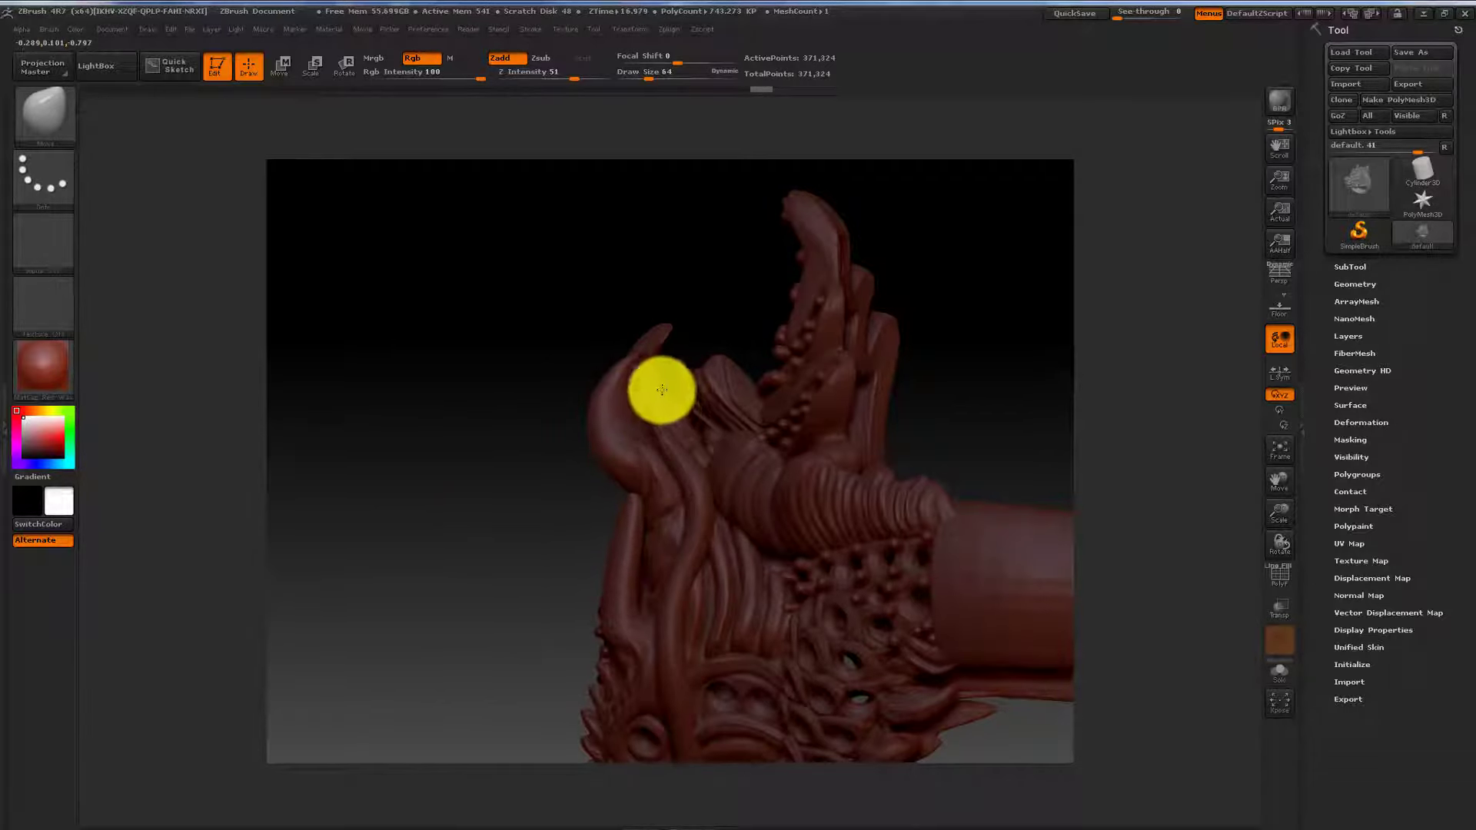
mouse_move(628, 355)
mouse_down()
mouse_move(505, 422)
mouse_move(550, 412)
mouse_move(431, 389)
mouse_move(564, 550)
mouse_move(567, 528)
mouse_move(643, 465)
mouse_move(613, 470)
mouse_move(703, 478)
mouse_move(629, 562)
mouse_move(669, 538)
mouse_move(596, 563)
mouse_move(619, 559)
mouse_up()
Holding Shift for Smooth, soften around the horn bases while rotating between strokes.
drag(546, 445, 488, 482)
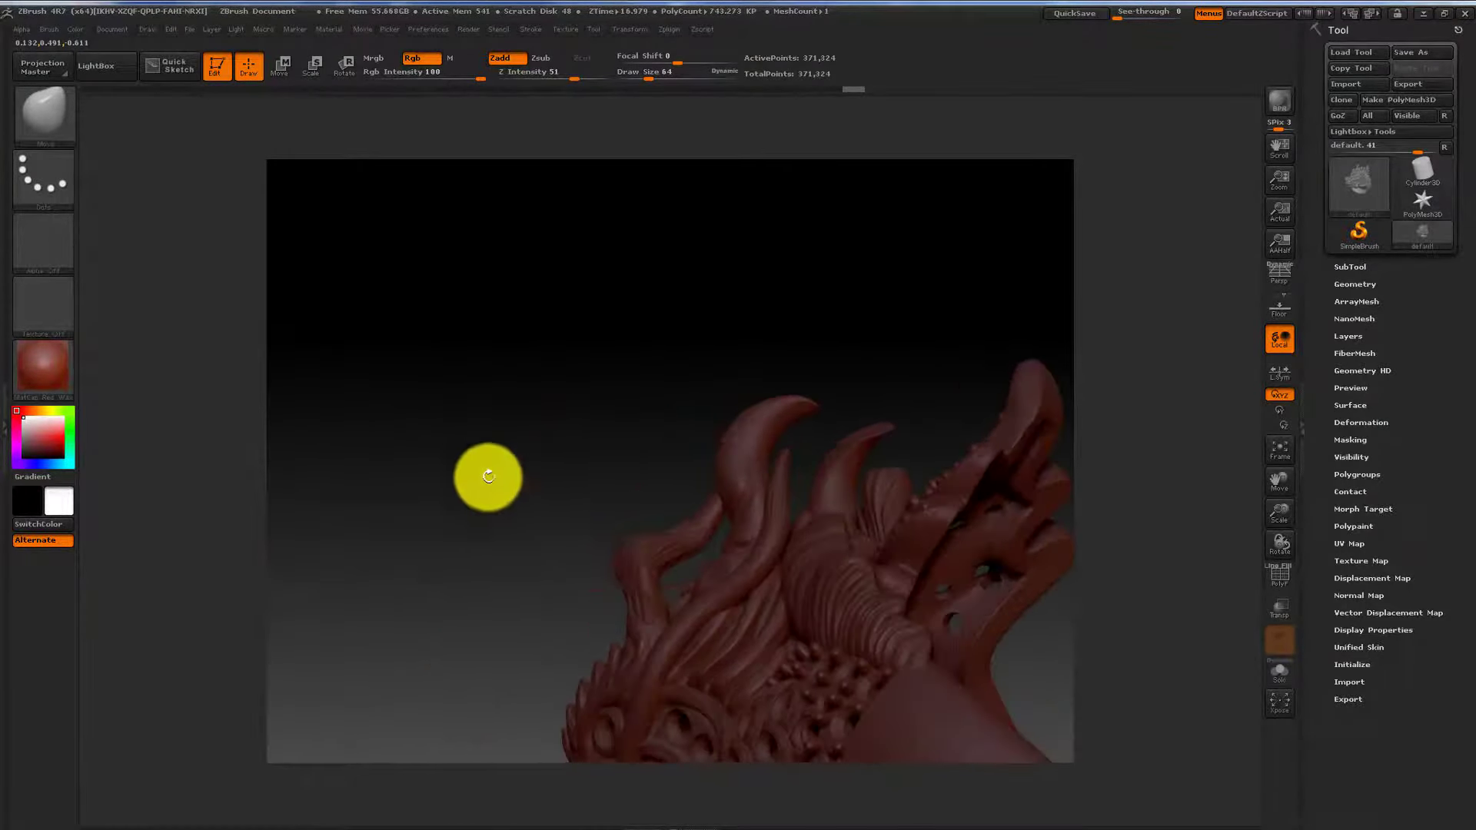
key(shift)
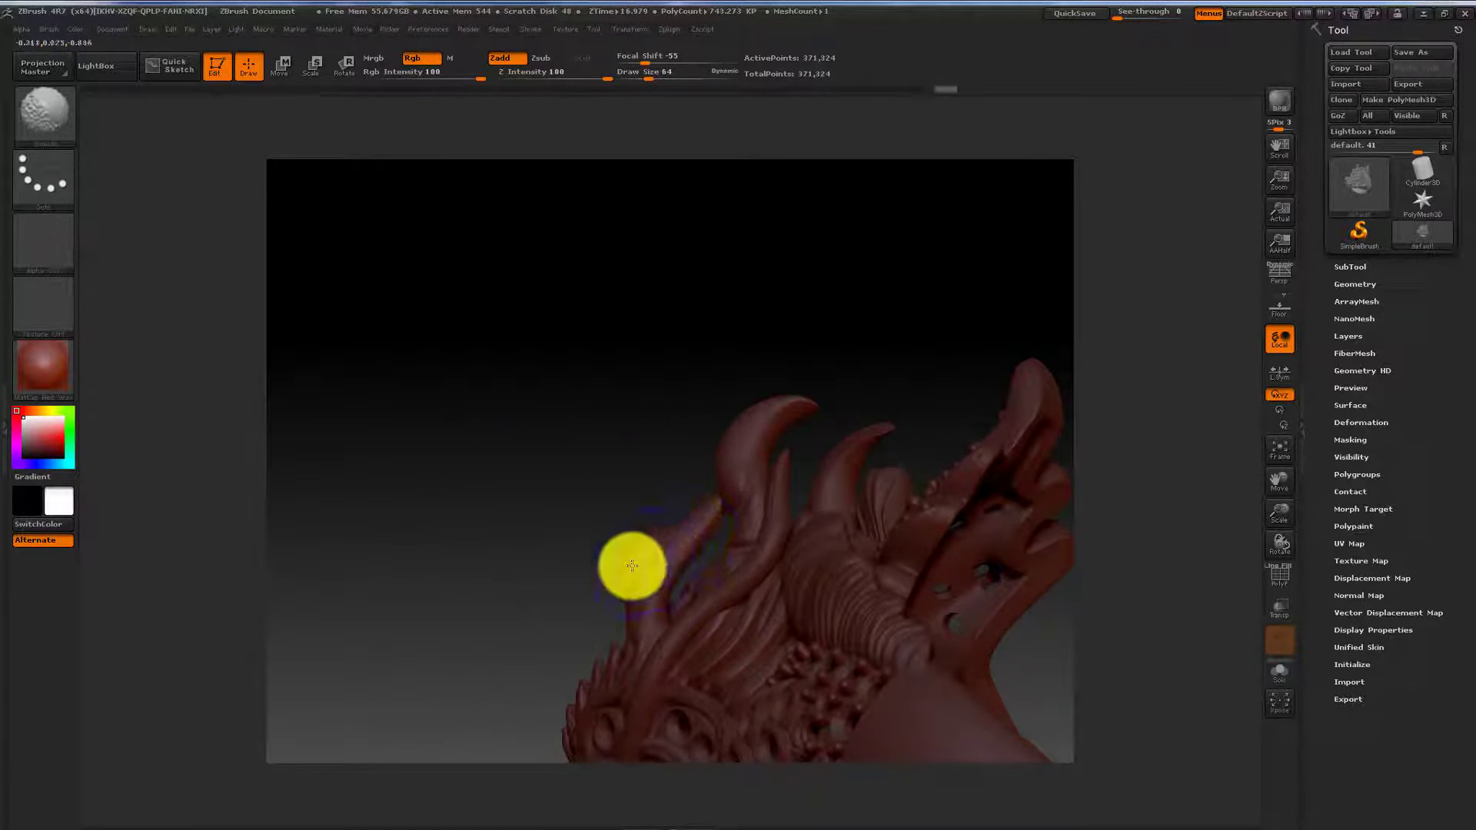
mouse_move(623, 568)
mouse_down()
mouse_move(626, 511)
mouse_move(662, 495)
mouse_move(622, 579)
mouse_up()
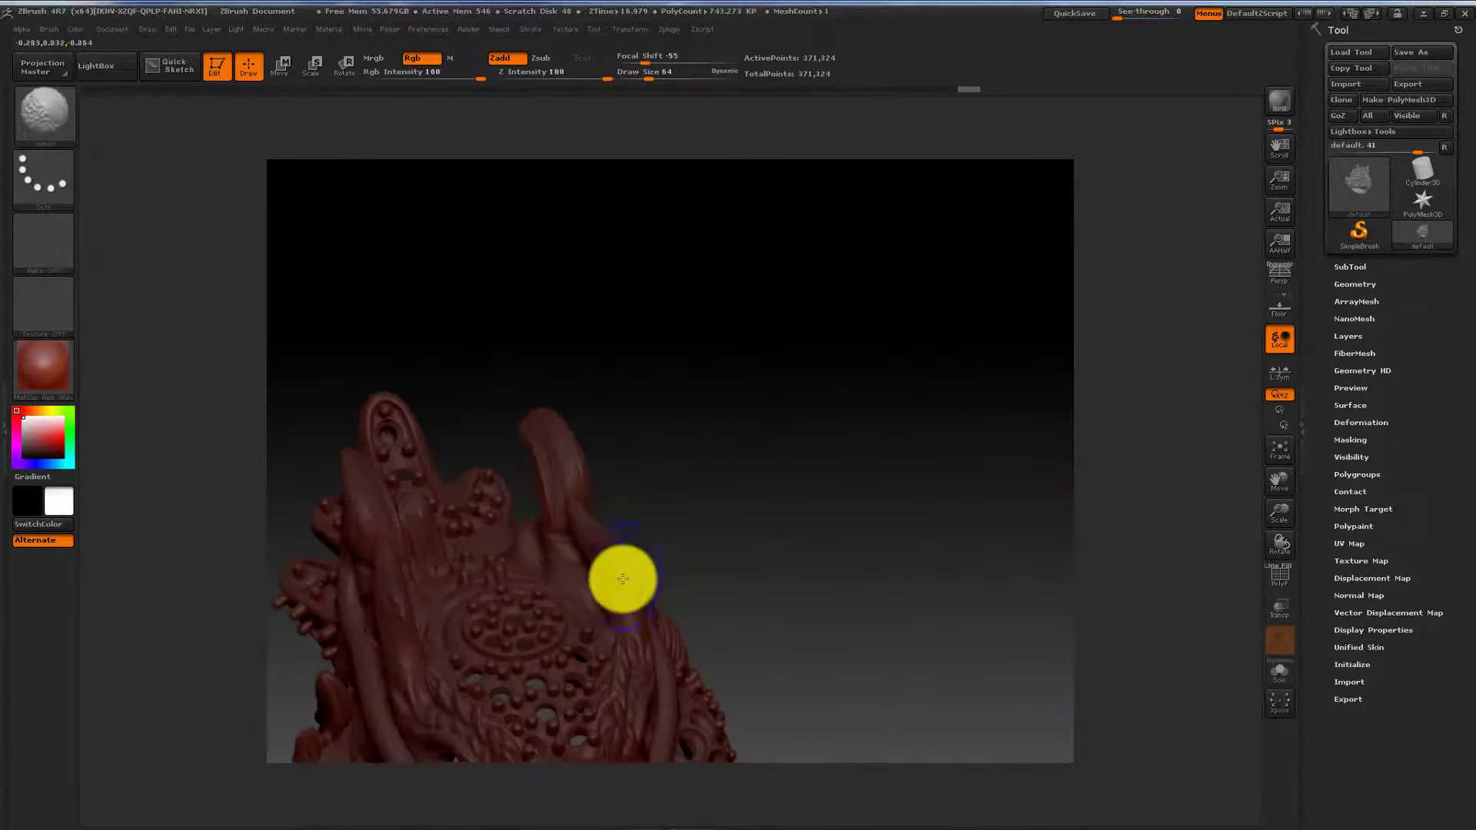
drag(728, 534, 635, 530)
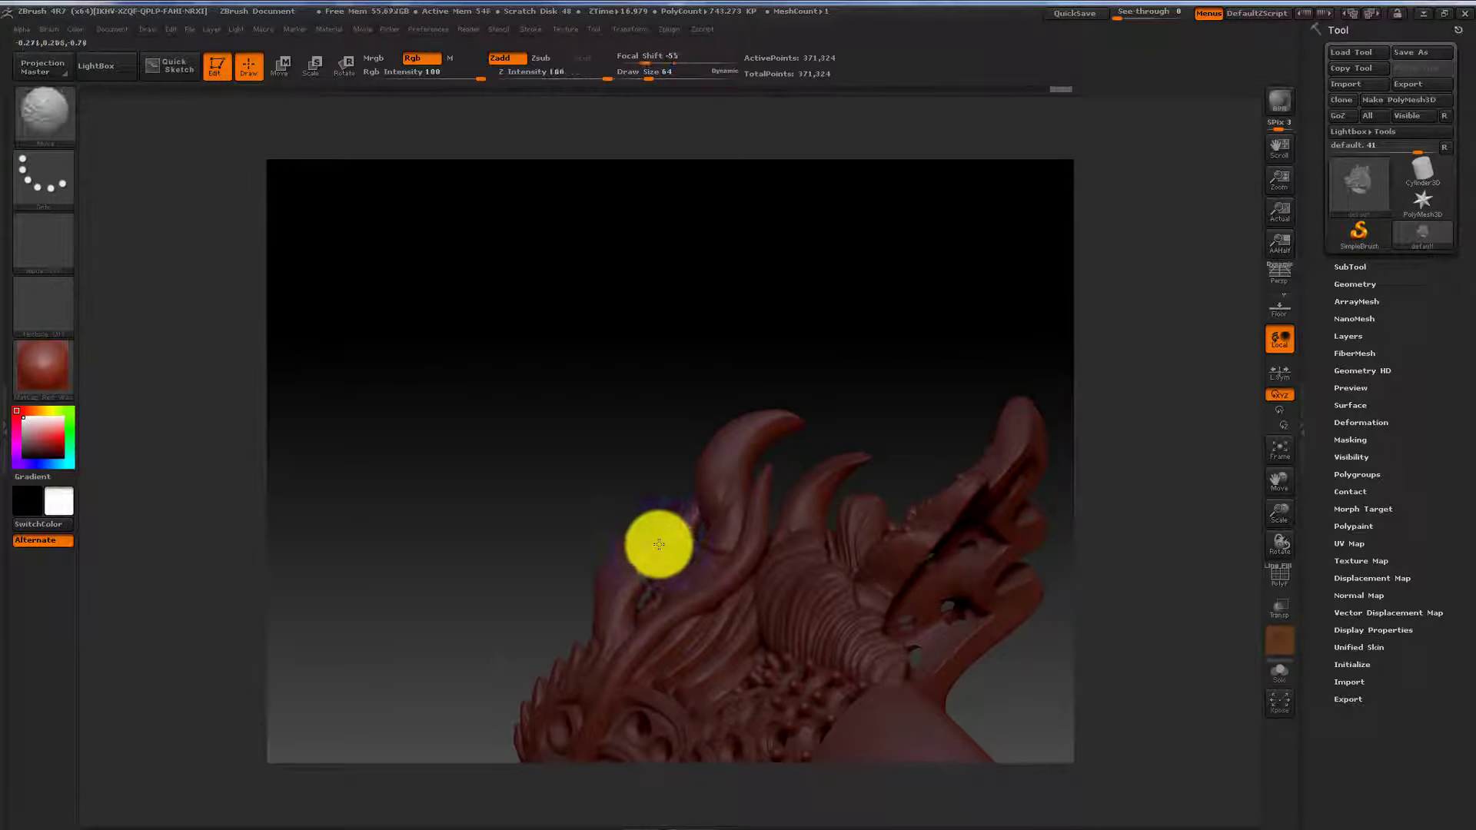
mouse_move(659, 562)
mouse_down()
mouse_move(620, 495)
mouse_move(656, 472)
mouse_move(684, 563)
mouse_move(791, 570)
mouse_move(706, 593)
mouse_move(794, 517)
mouse_move(813, 527)
mouse_move(800, 445)
mouse_move(926, 428)
mouse_move(899, 462)
mouse_move(932, 330)
mouse_move(942, 359)
mouse_move(764, 343)
mouse_move(741, 313)
mouse_move(873, 270)
mouse_up()
key(shift)
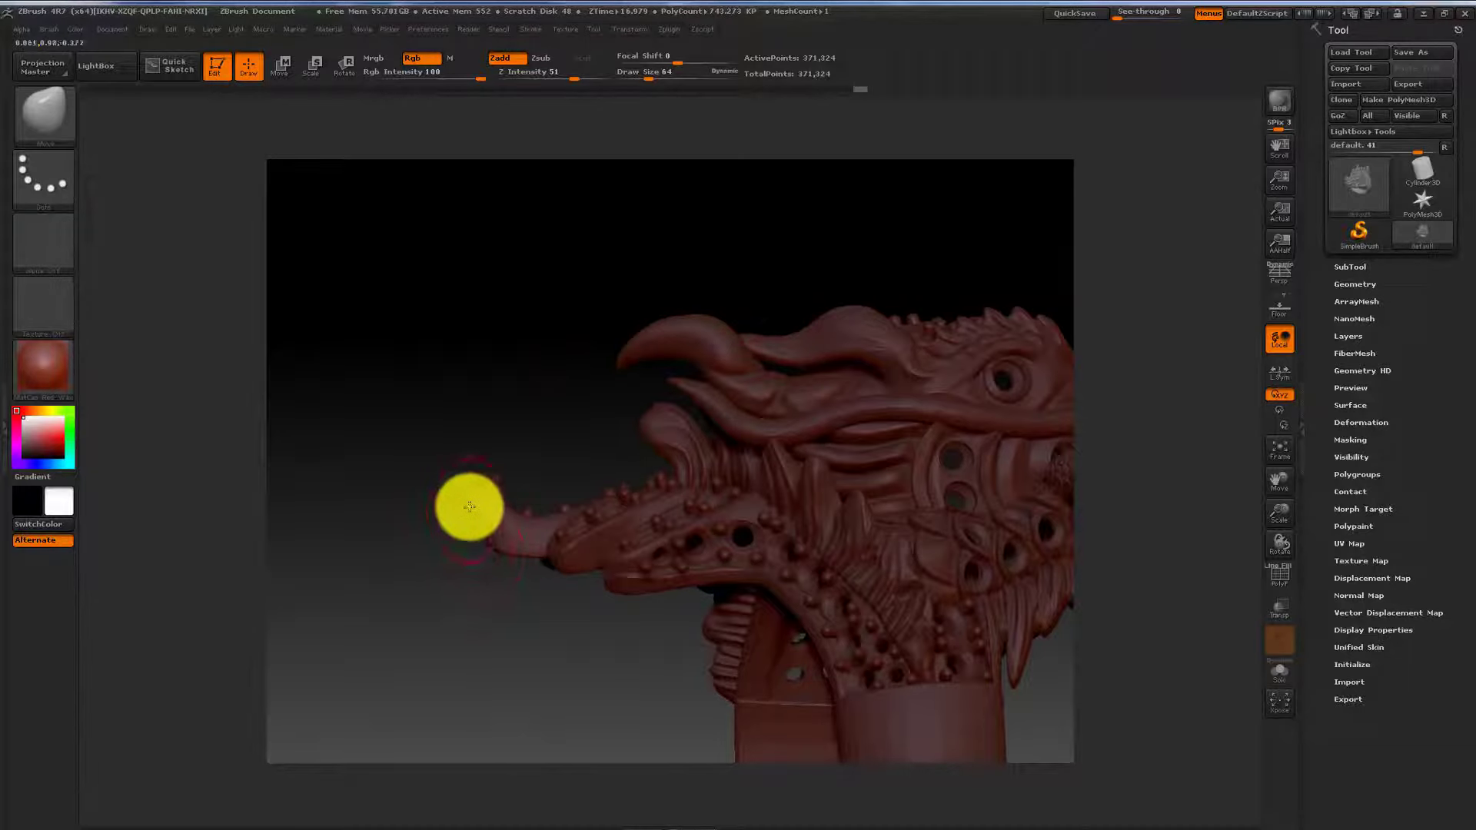
Orbit around the dragon head to inspect its jaw and sides, then frame the whole ring.
mouse_move(456, 498)
mouse_down()
mouse_move(446, 492)
mouse_move(463, 502)
mouse_move(422, 574)
mouse_move(484, 495)
mouse_move(507, 499)
mouse_move(464, 543)
mouse_move(461, 576)
mouse_move(471, 546)
mouse_move(622, 389)
mouse_move(673, 378)
mouse_up()
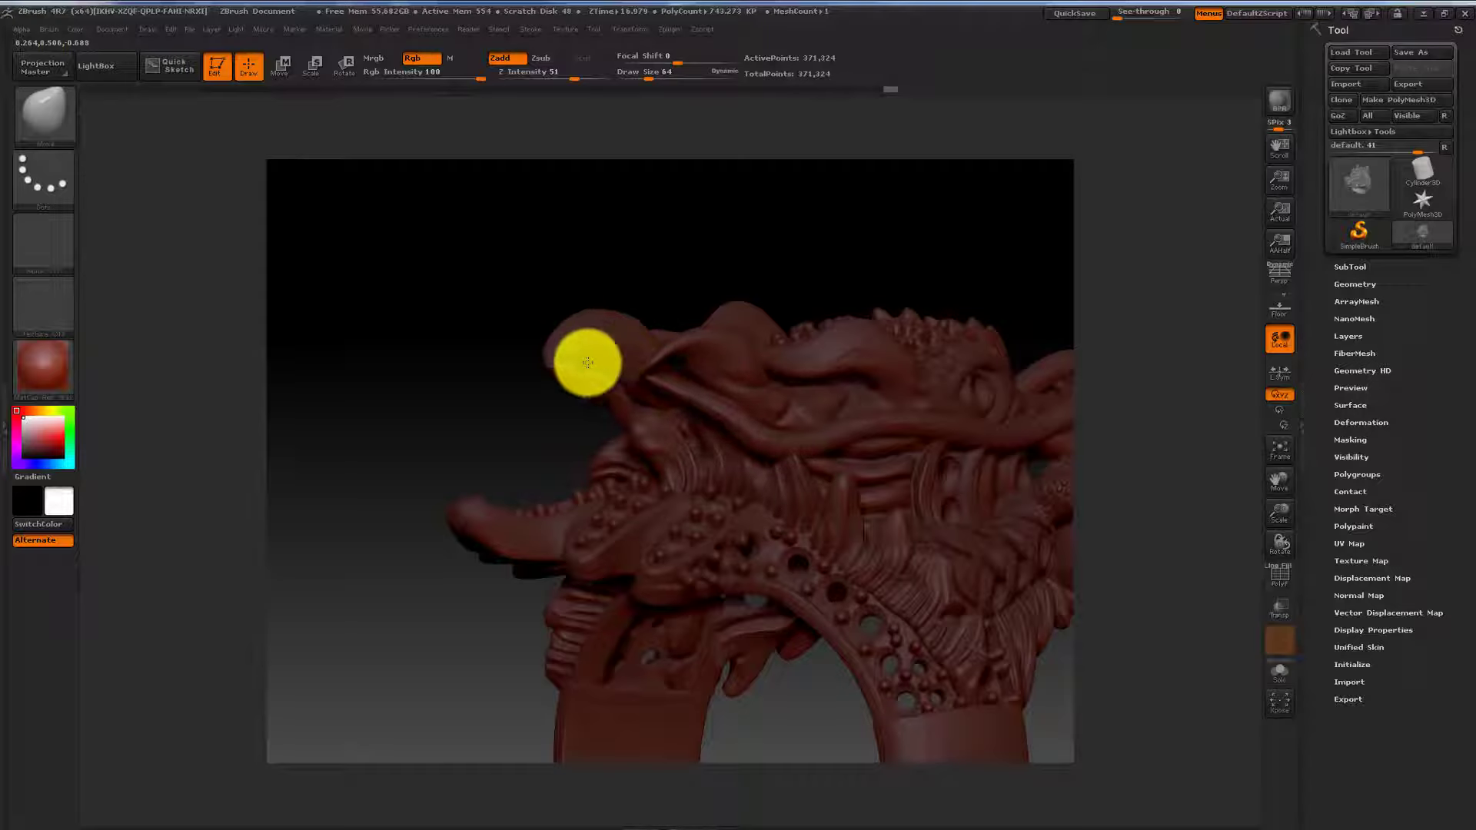
mouse_move(574, 360)
mouse_down()
mouse_move(615, 267)
mouse_move(702, 369)
mouse_move(613, 284)
mouse_move(616, 183)
mouse_move(692, 188)
mouse_move(659, 307)
mouse_move(673, 356)
mouse_up()
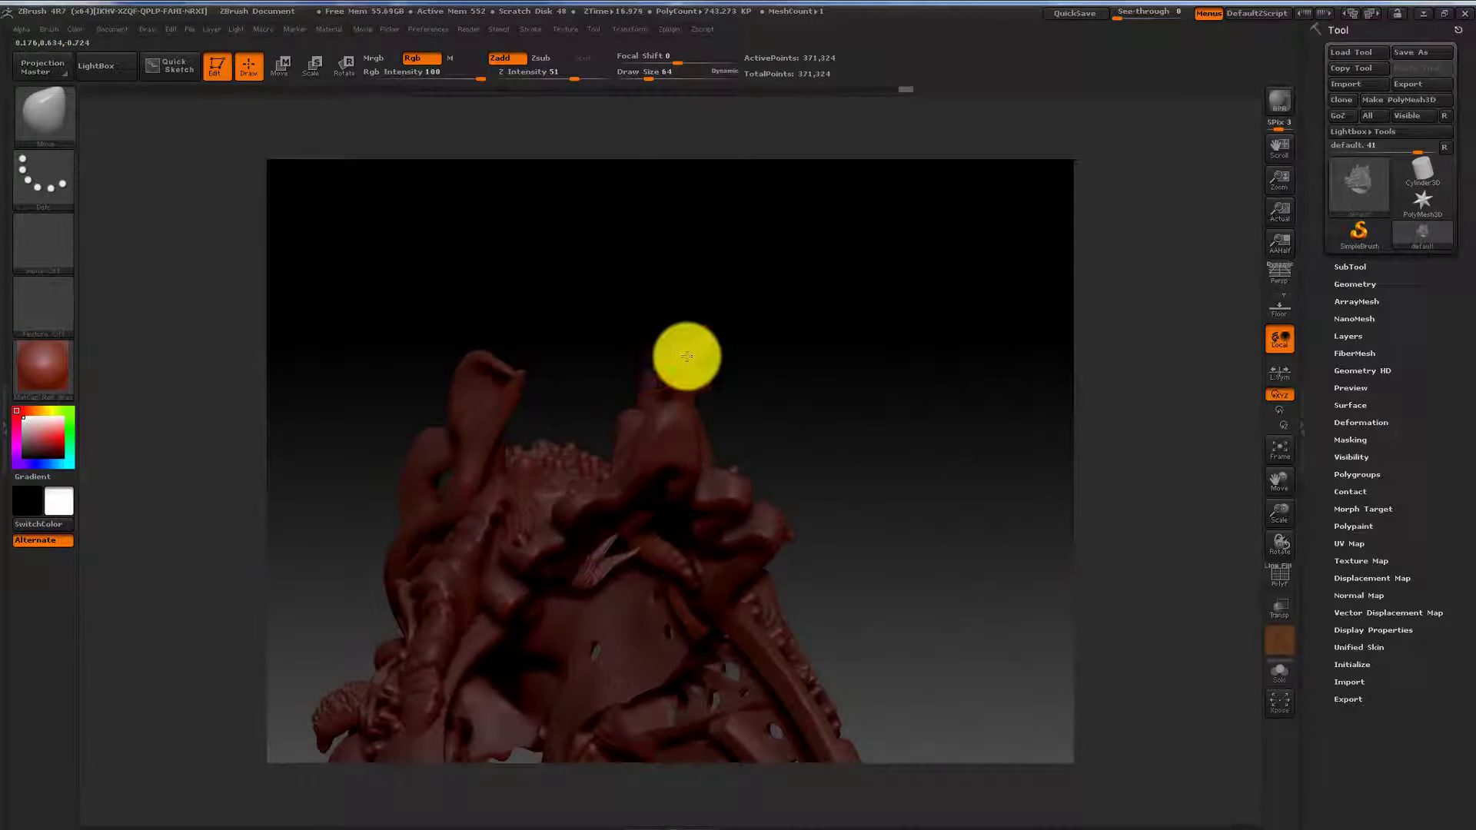
mouse_move(698, 344)
mouse_down()
mouse_move(774, 439)
mouse_move(676, 326)
mouse_move(962, 402)
mouse_move(906, 363)
mouse_move(728, 369)
mouse_move(781, 389)
mouse_move(807, 287)
mouse_move(863, 303)
mouse_move(846, 253)
mouse_move(803, 704)
mouse_move(636, 626)
mouse_move(330, 602)
mouse_up()
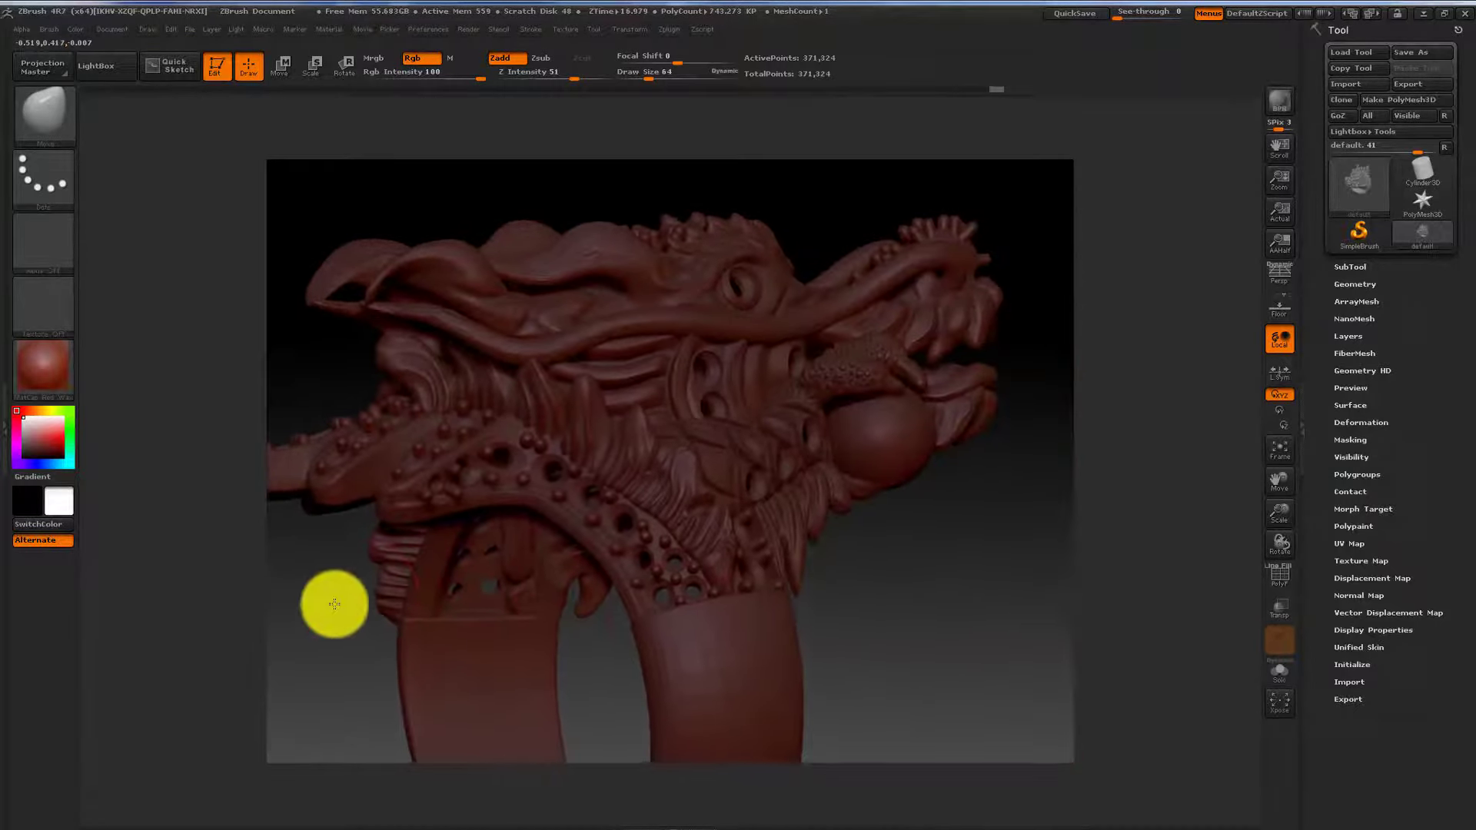
mouse_move(916, 583)
mouse_down()
mouse_move(731, 592)
mouse_move(900, 484)
mouse_move(800, 517)
mouse_move(856, 485)
mouse_move(677, 336)
mouse_move(869, 567)
mouse_move(854, 487)
mouse_move(910, 505)
mouse_move(863, 543)
mouse_move(916, 523)
mouse_move(854, 548)
mouse_move(929, 482)
mouse_up()
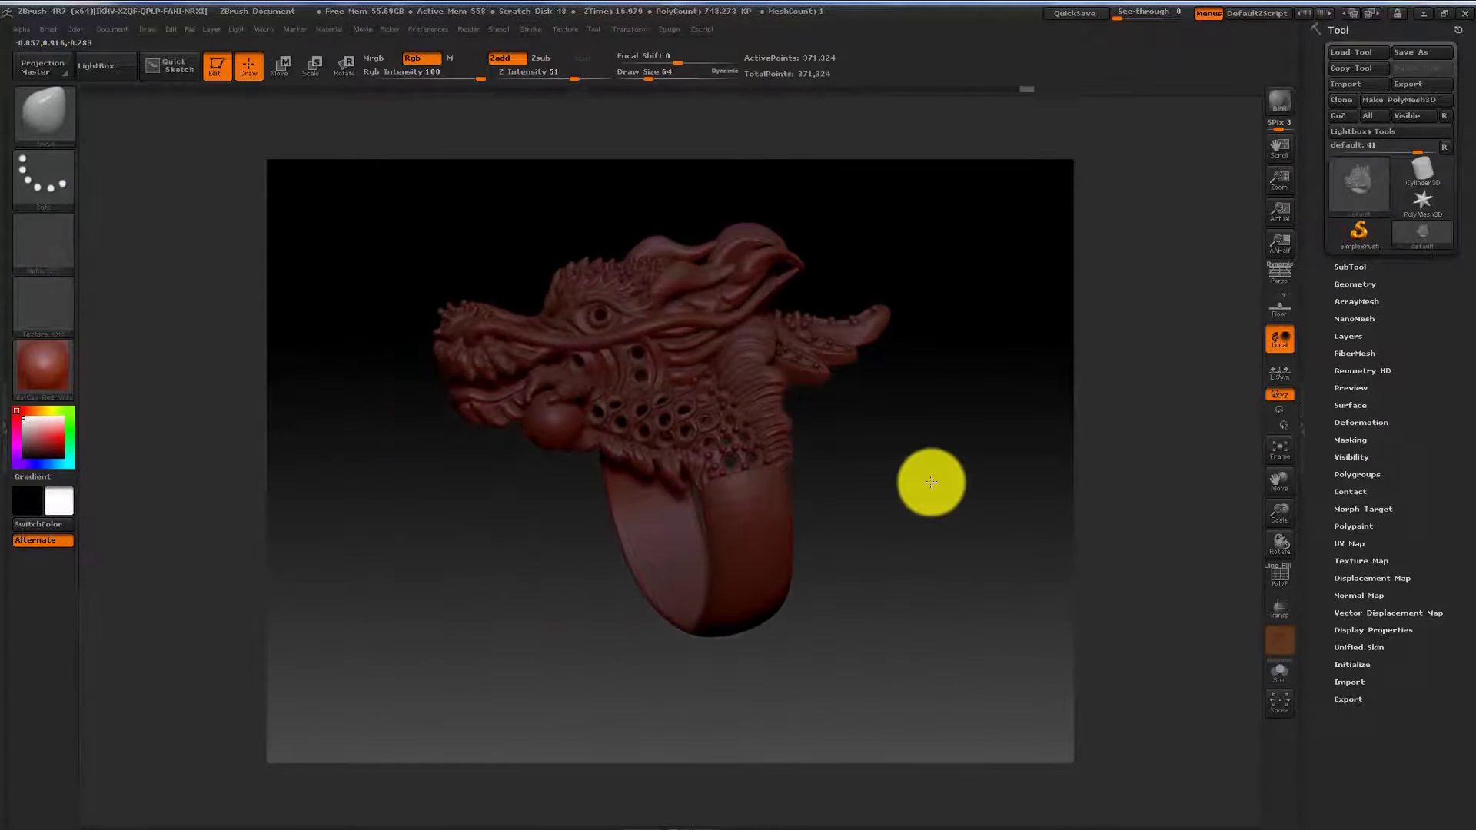
Export the ring via 3D Print Exporter as STL, replacing 'How to export stl file to Zbrush in matrix.stl'.
click(669, 31)
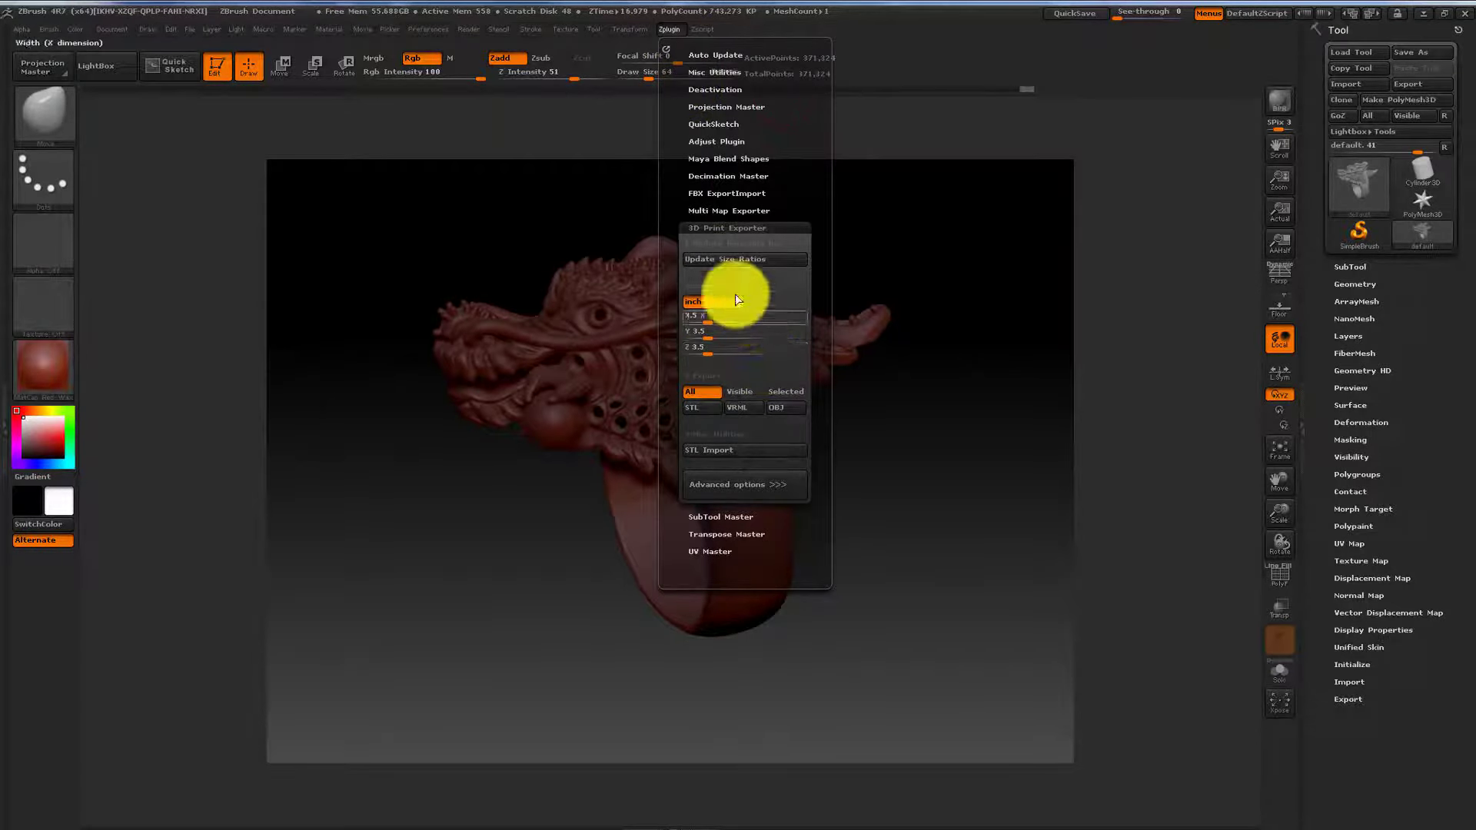
click(707, 415)
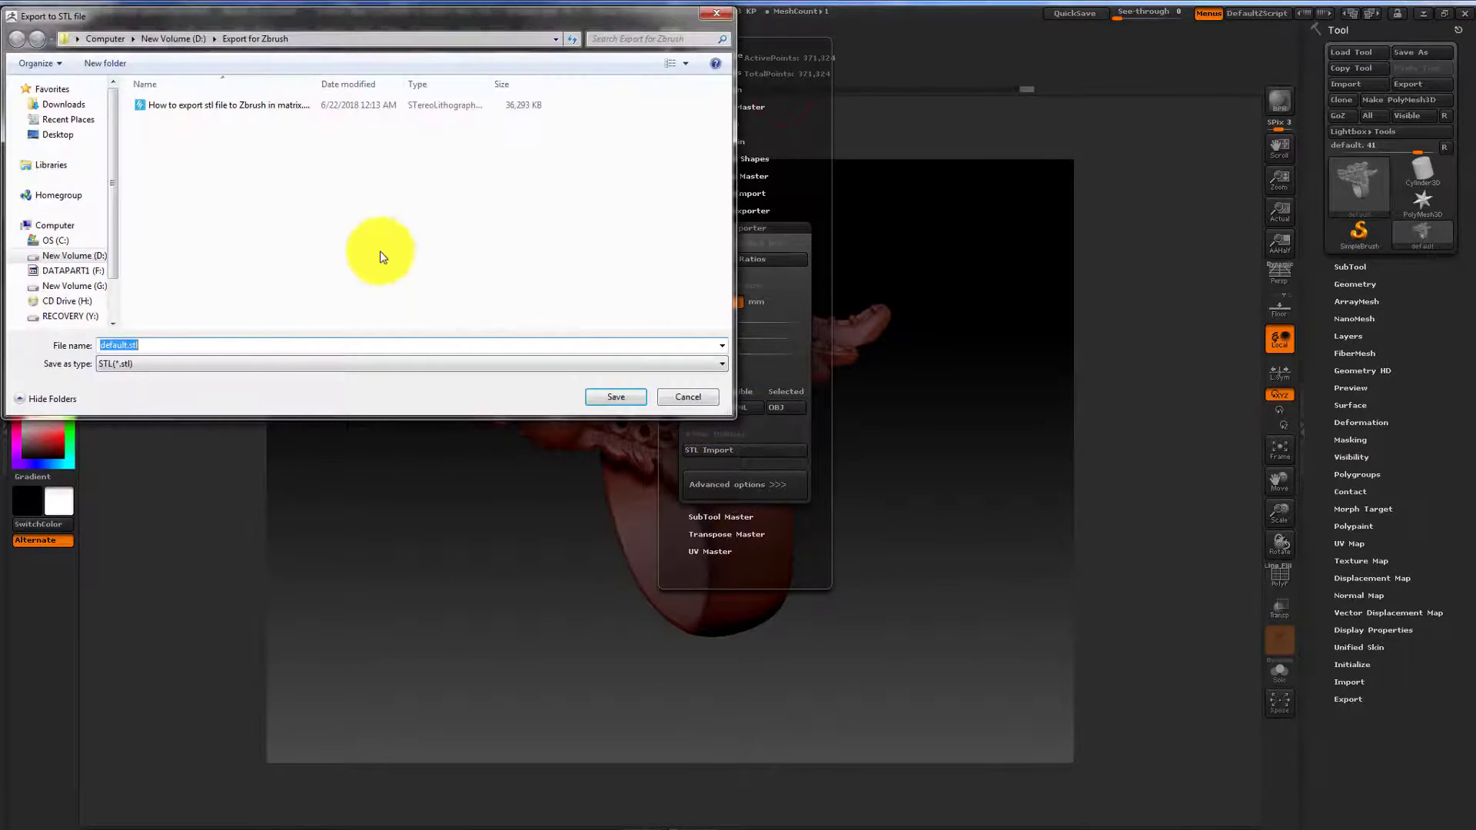
click(258, 111)
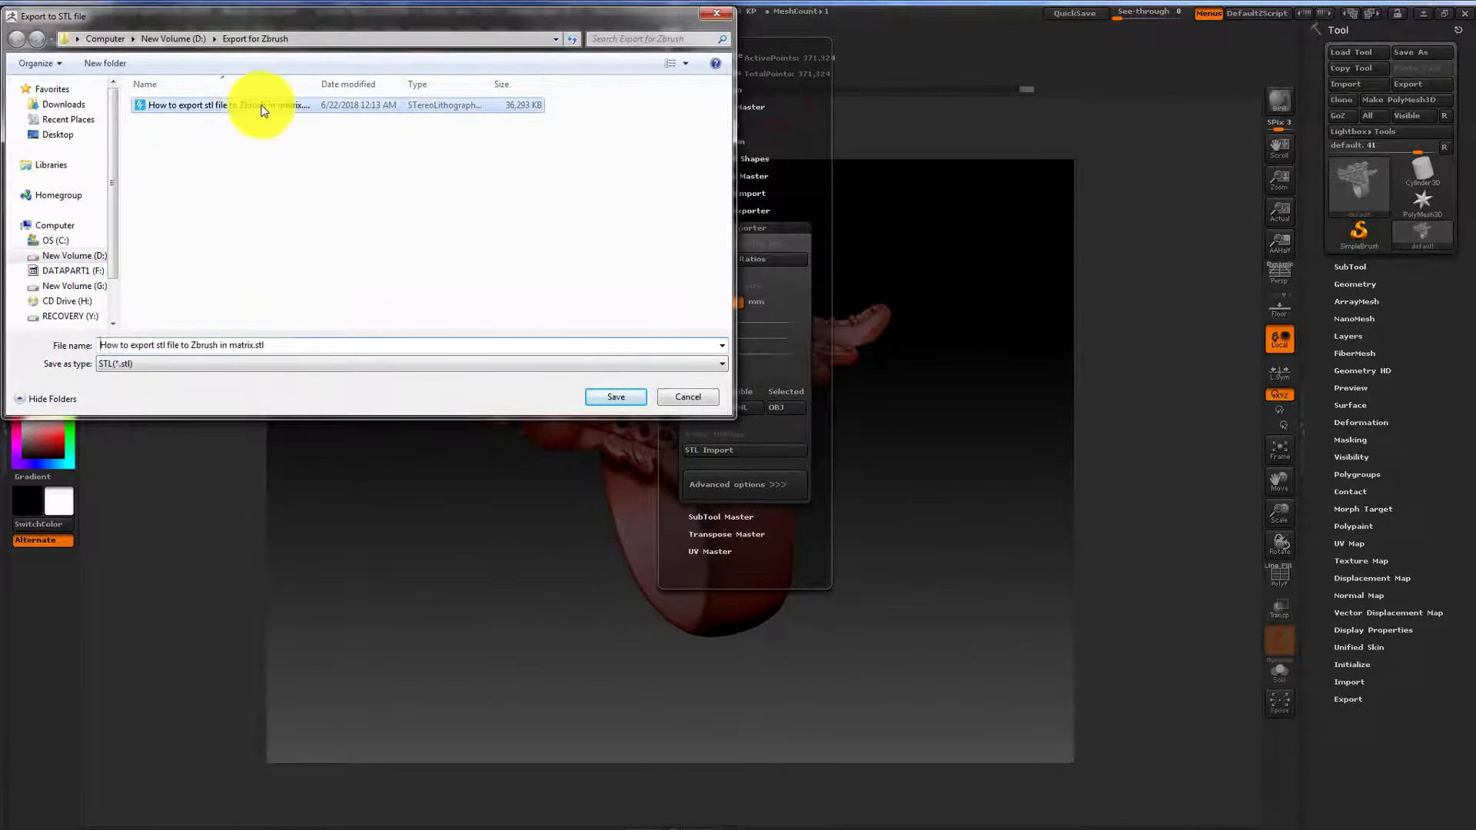
click(612, 408)
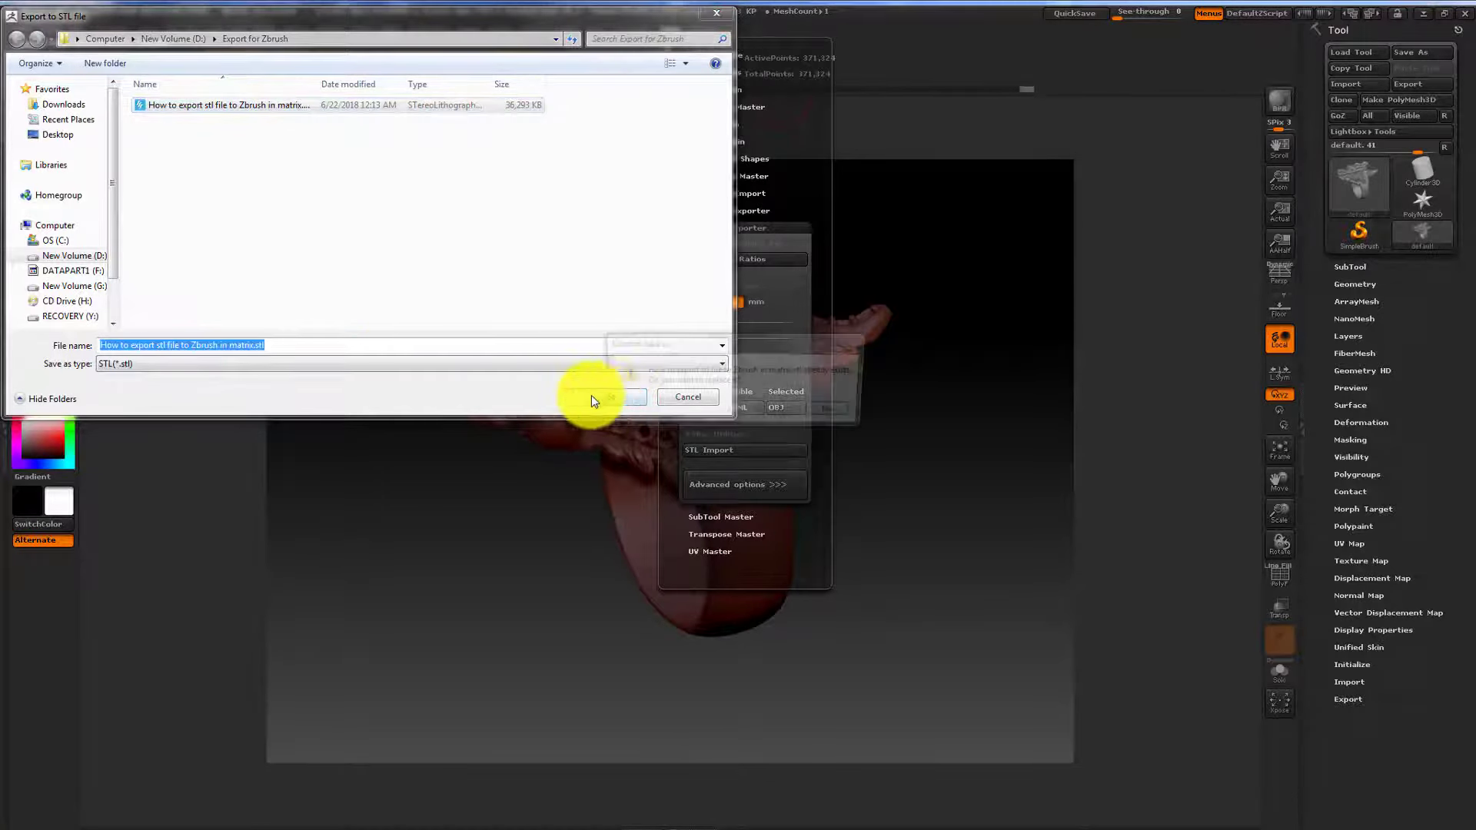
click(779, 414)
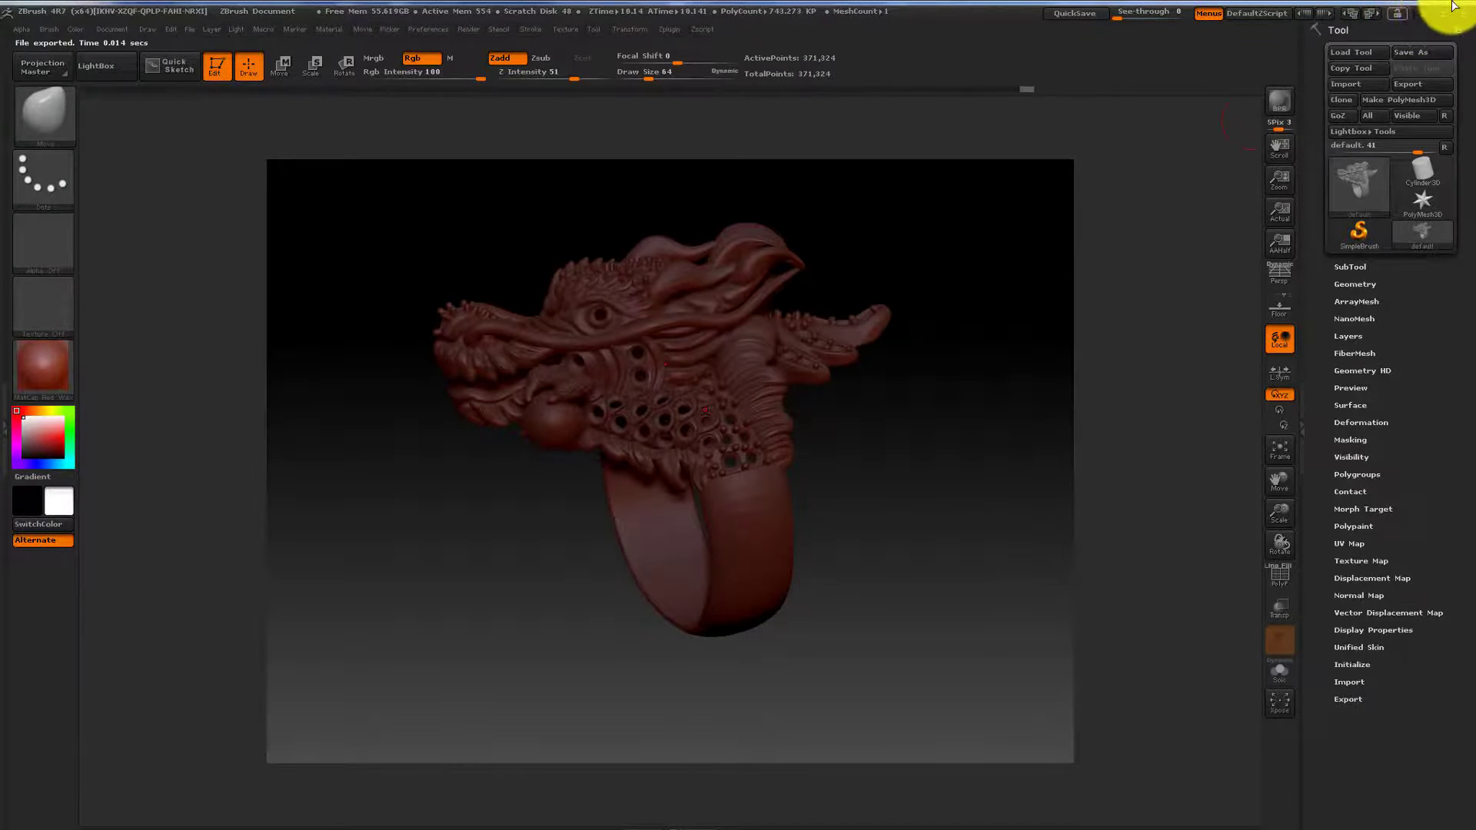
Switch to Matrix 7.0 and delete the old gold dragon ring.
click(1427, 14)
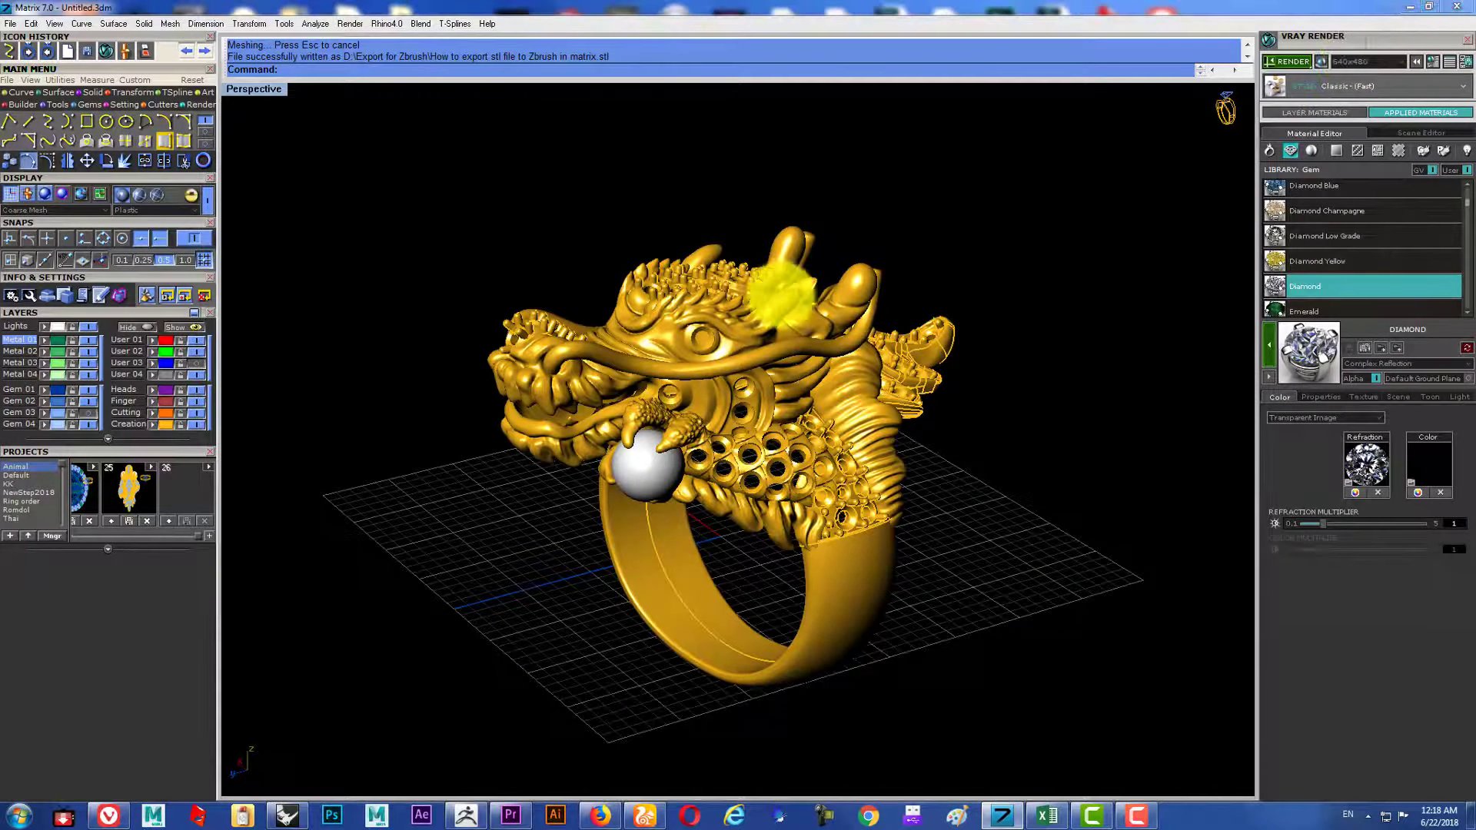
click(797, 305)
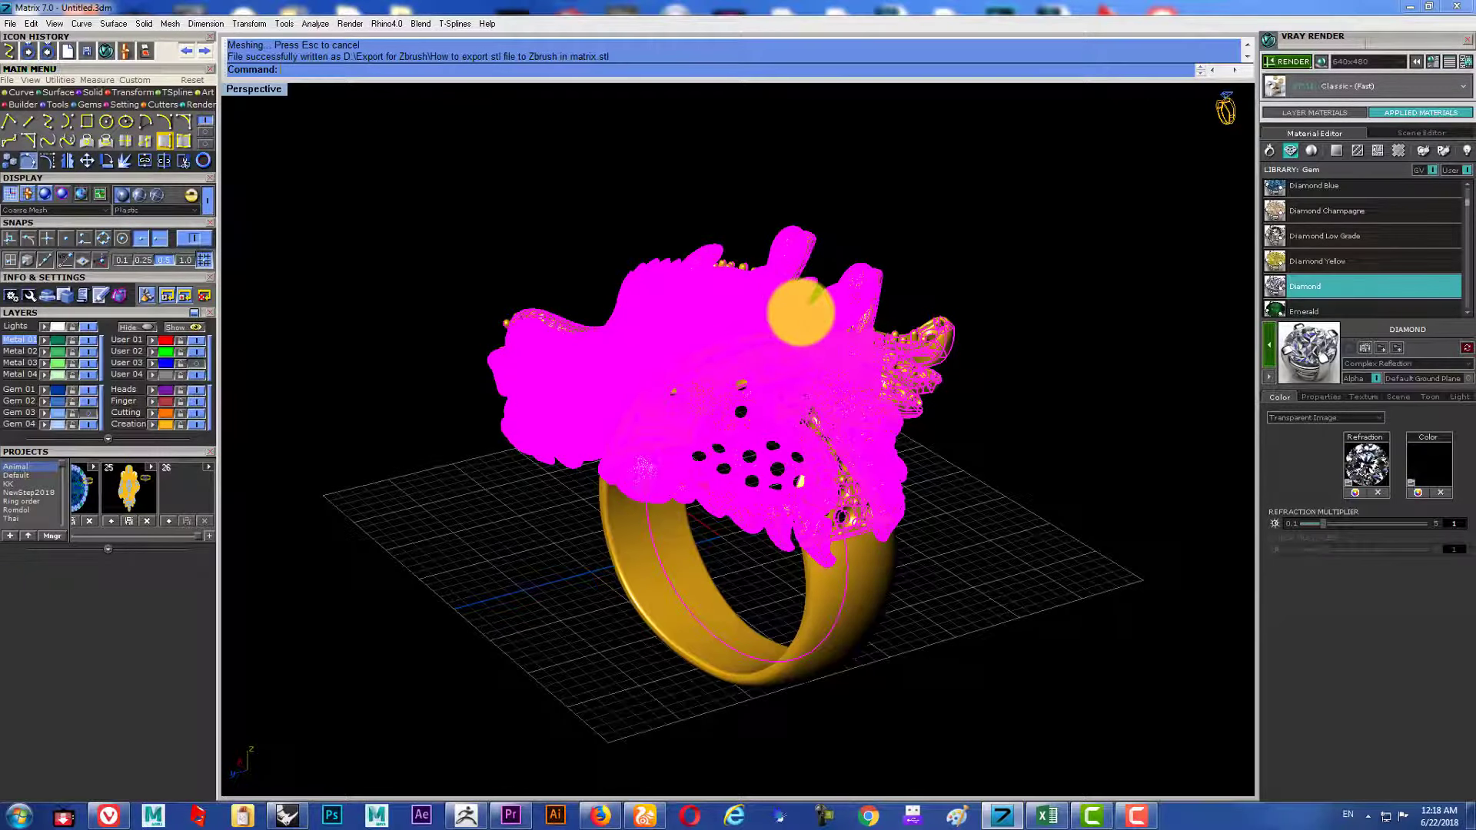
key(Delete)
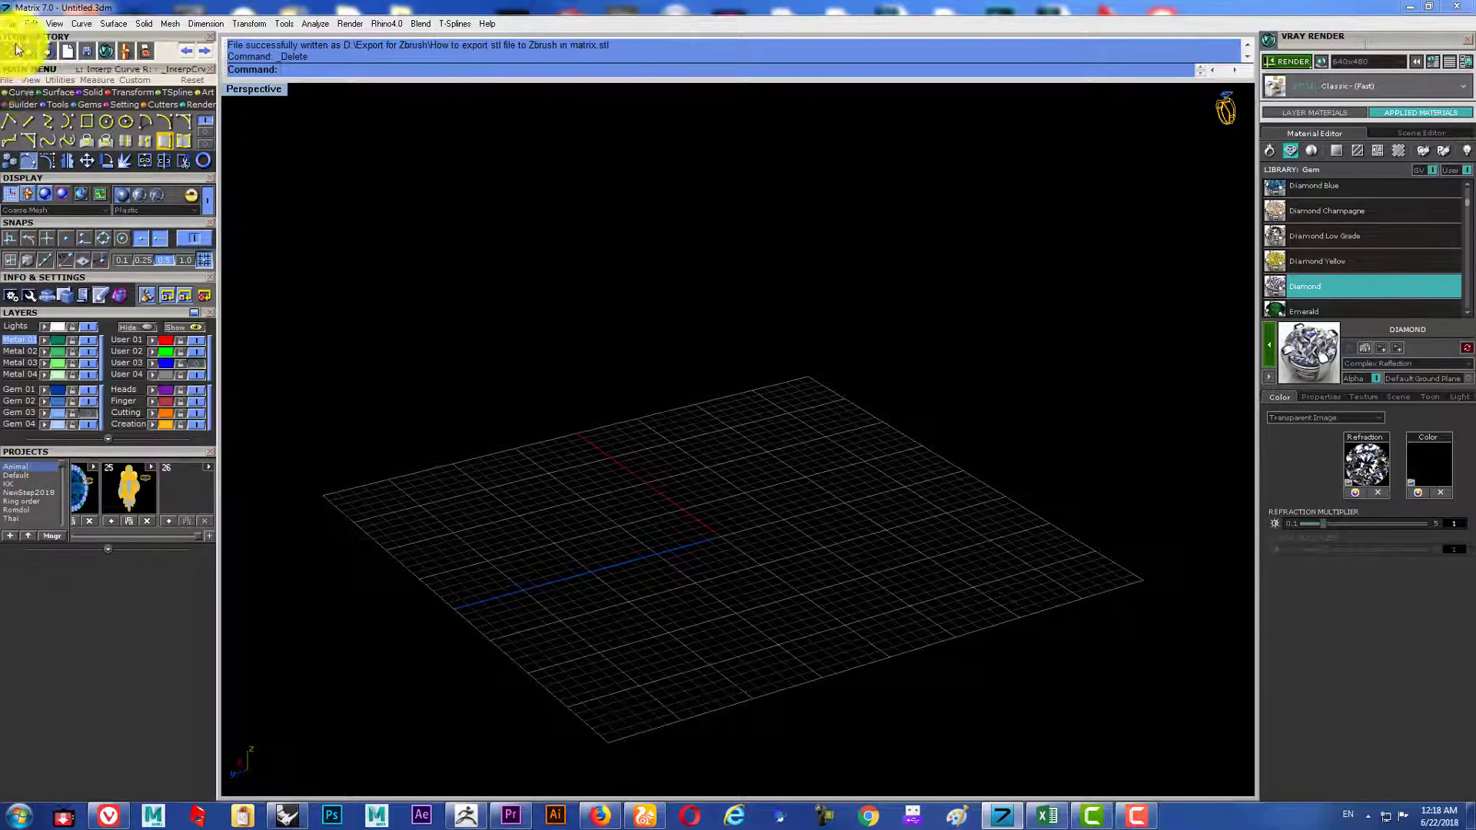
Import the re-exported Stereolithography STL from the Export for Zbrush folder.
click(14, 29)
click(80, 286)
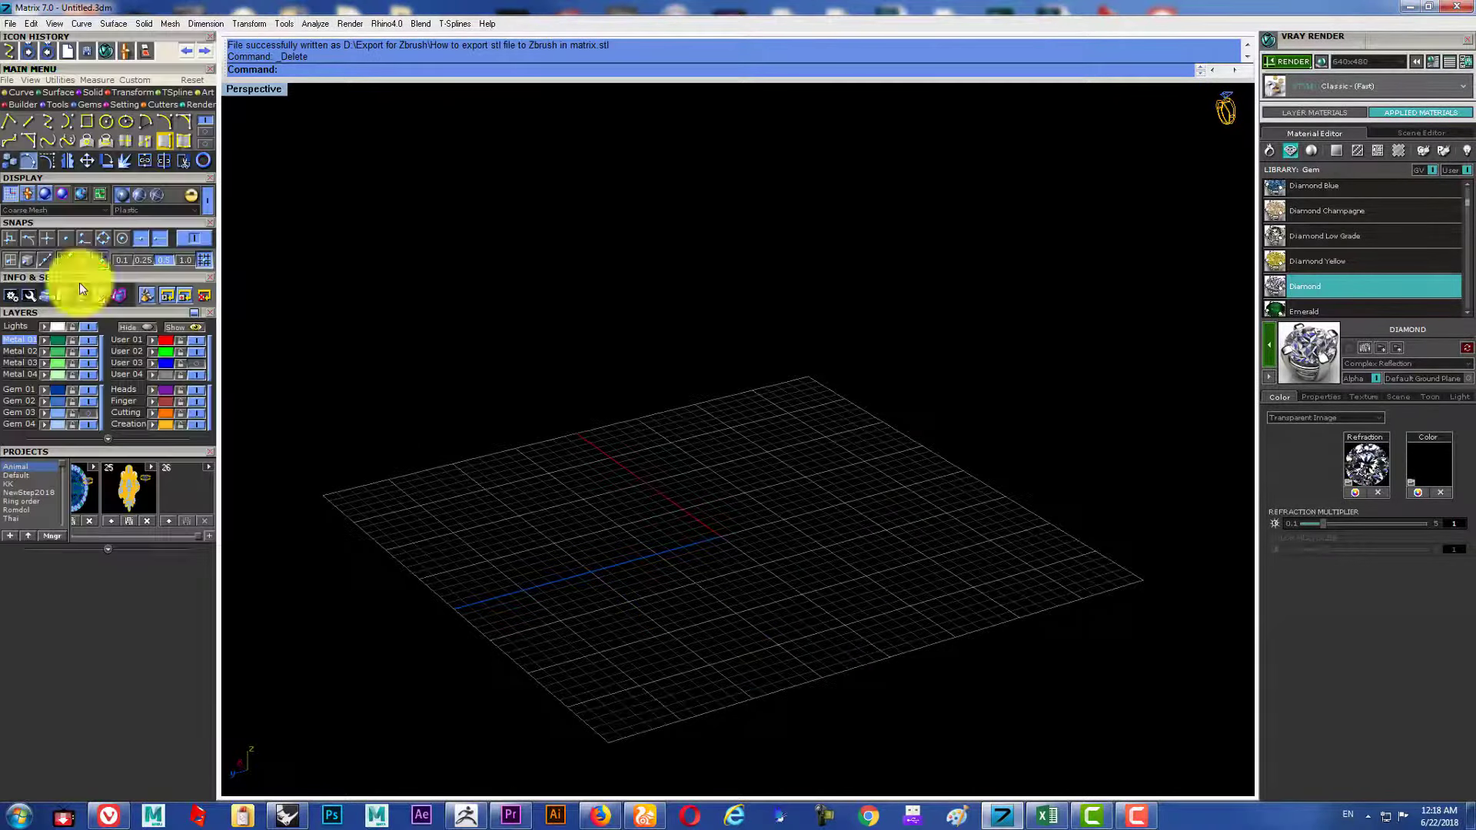
key(BackSpace)
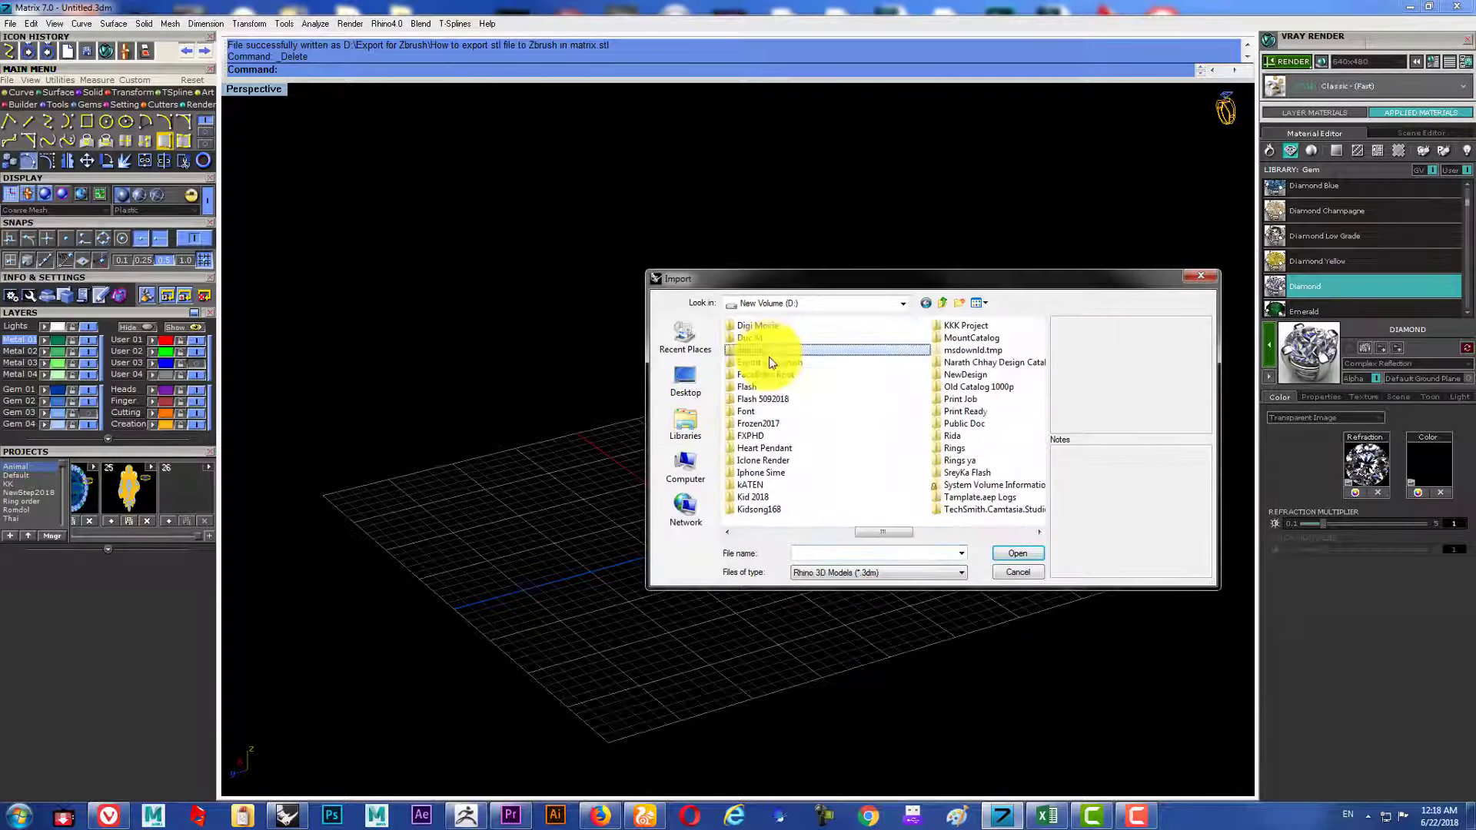
double_click(777, 362)
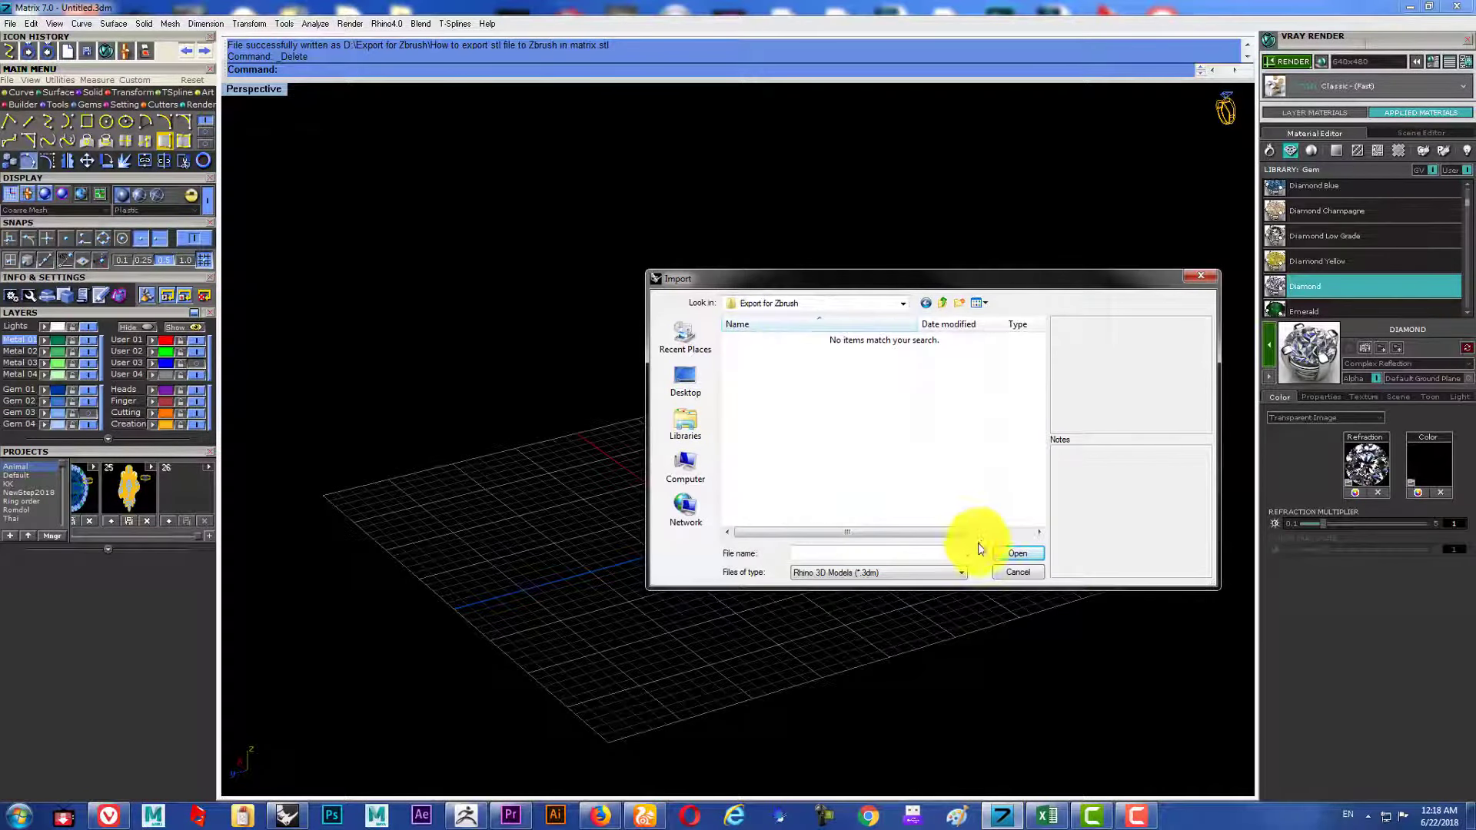
click(958, 573)
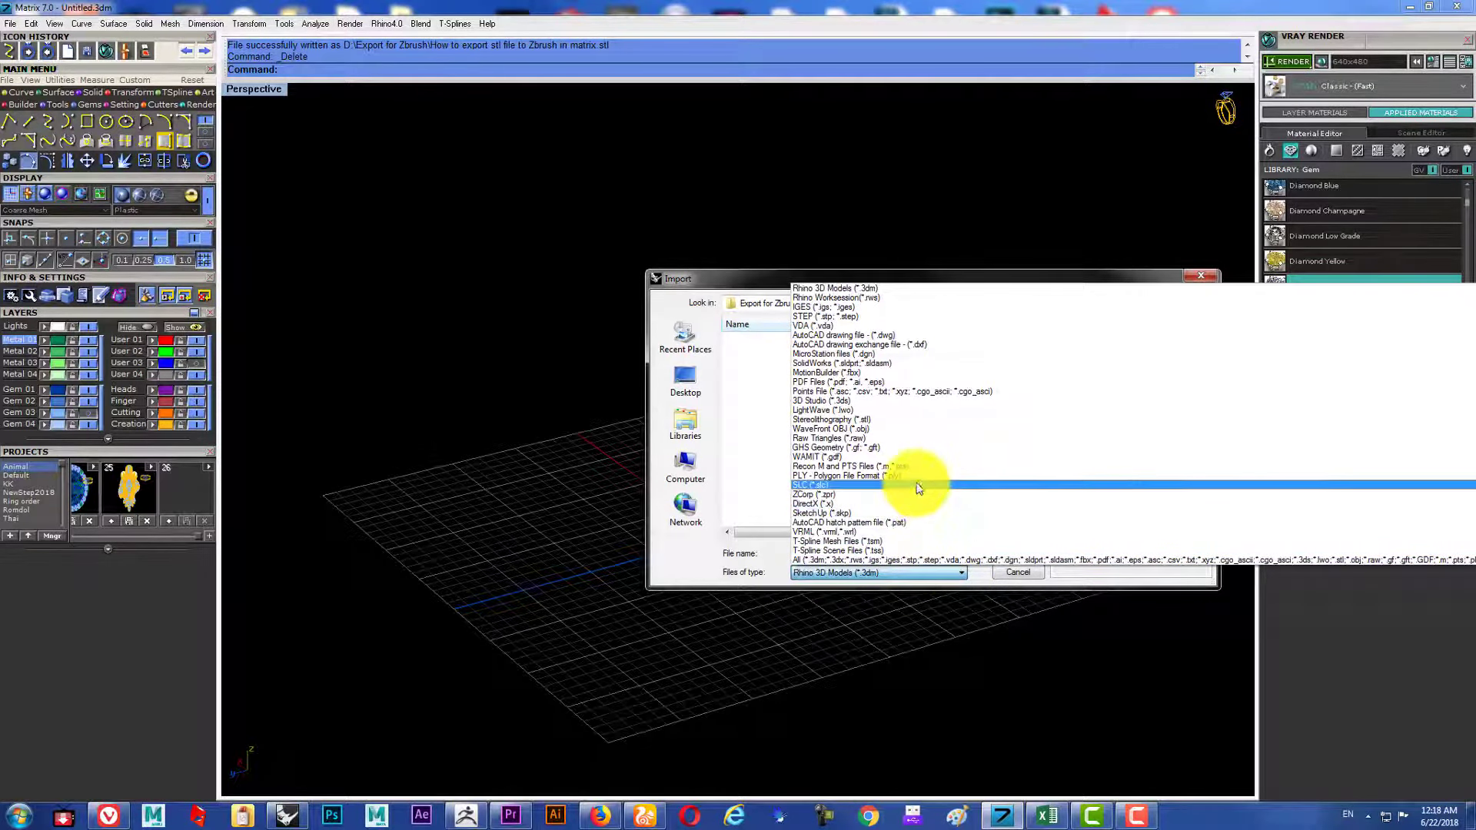
click(882, 419)
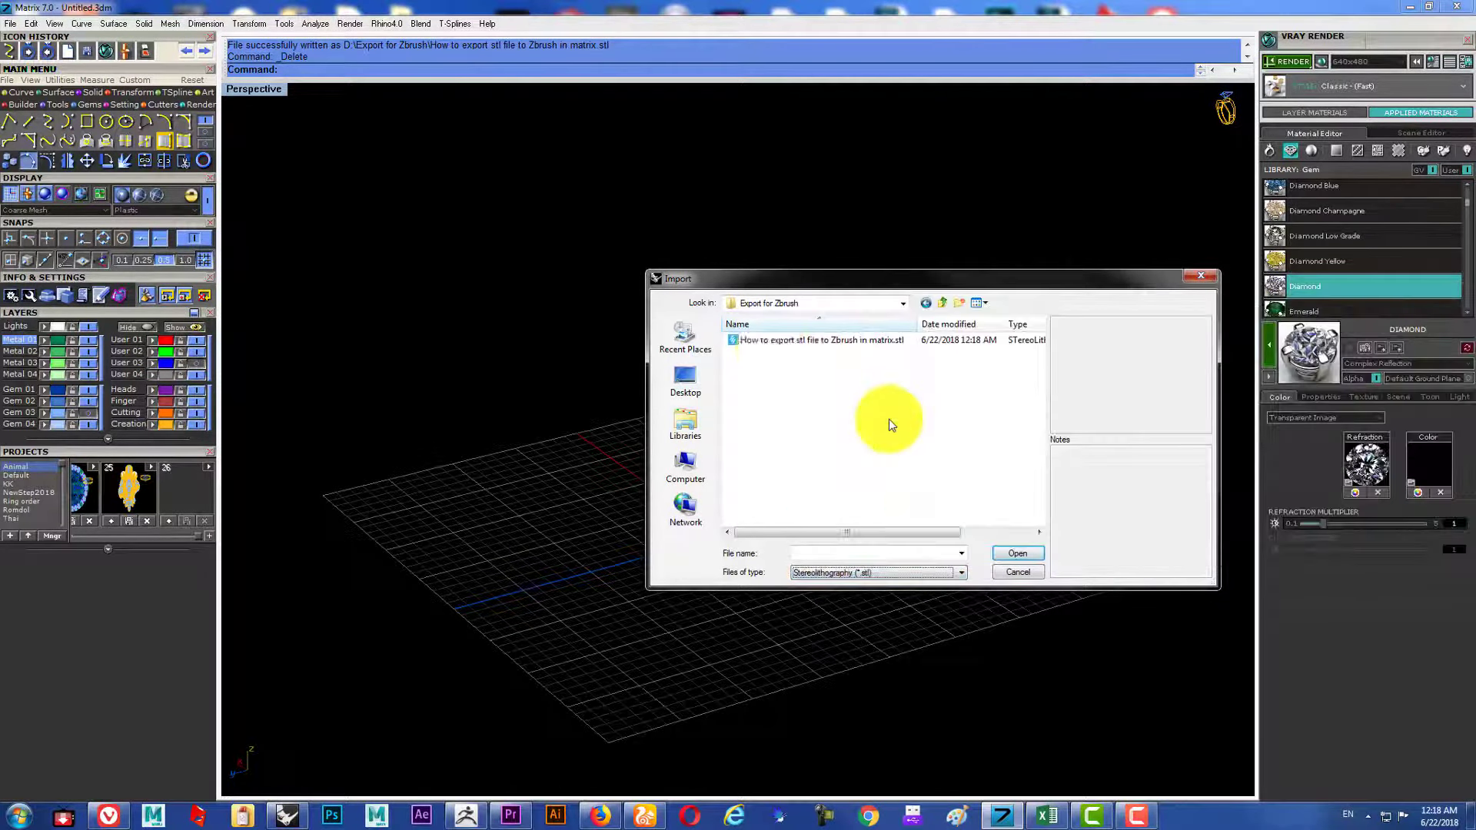
double_click(767, 340)
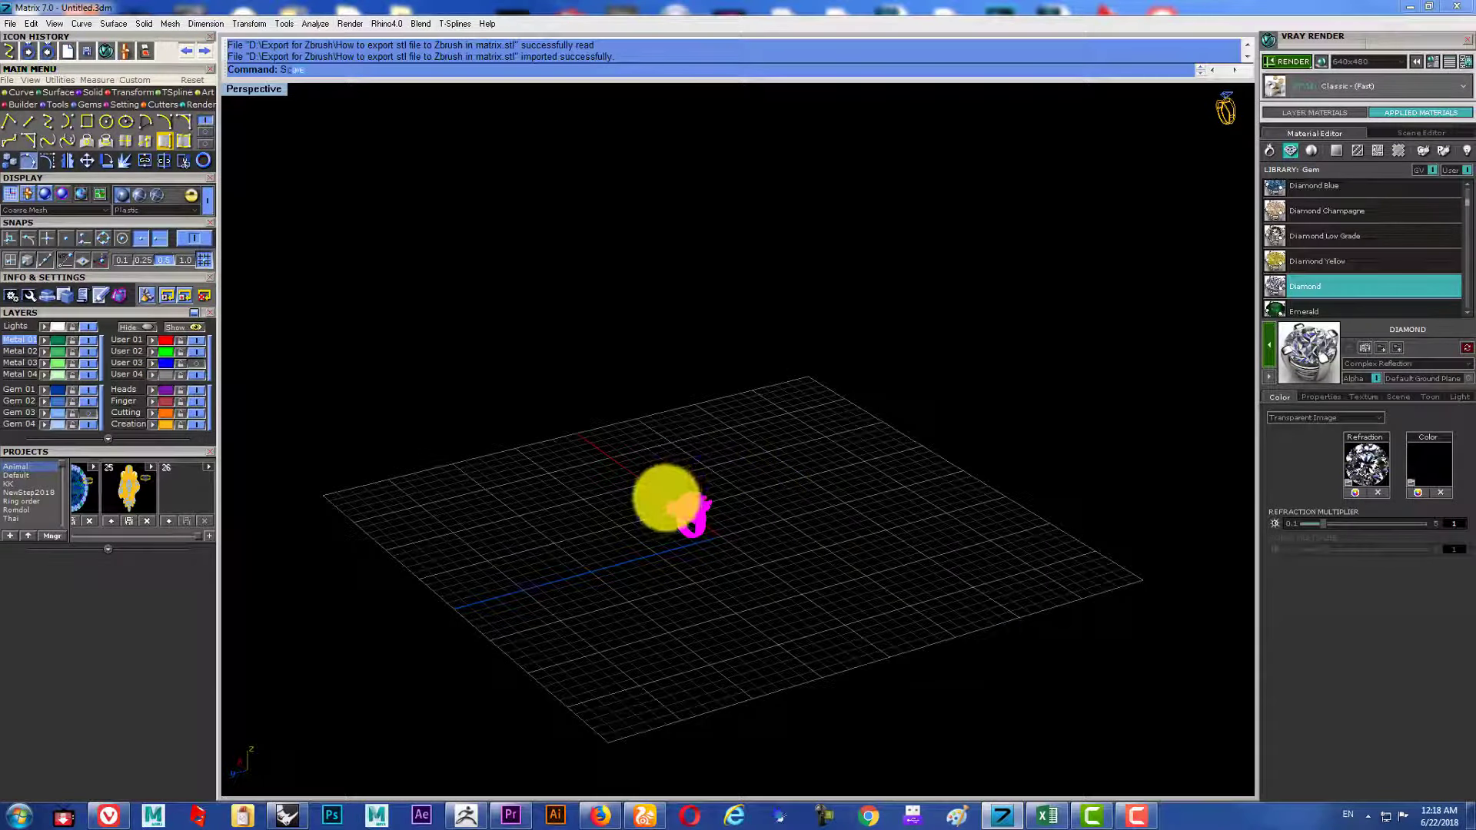
key(Return)
click(690, 515)
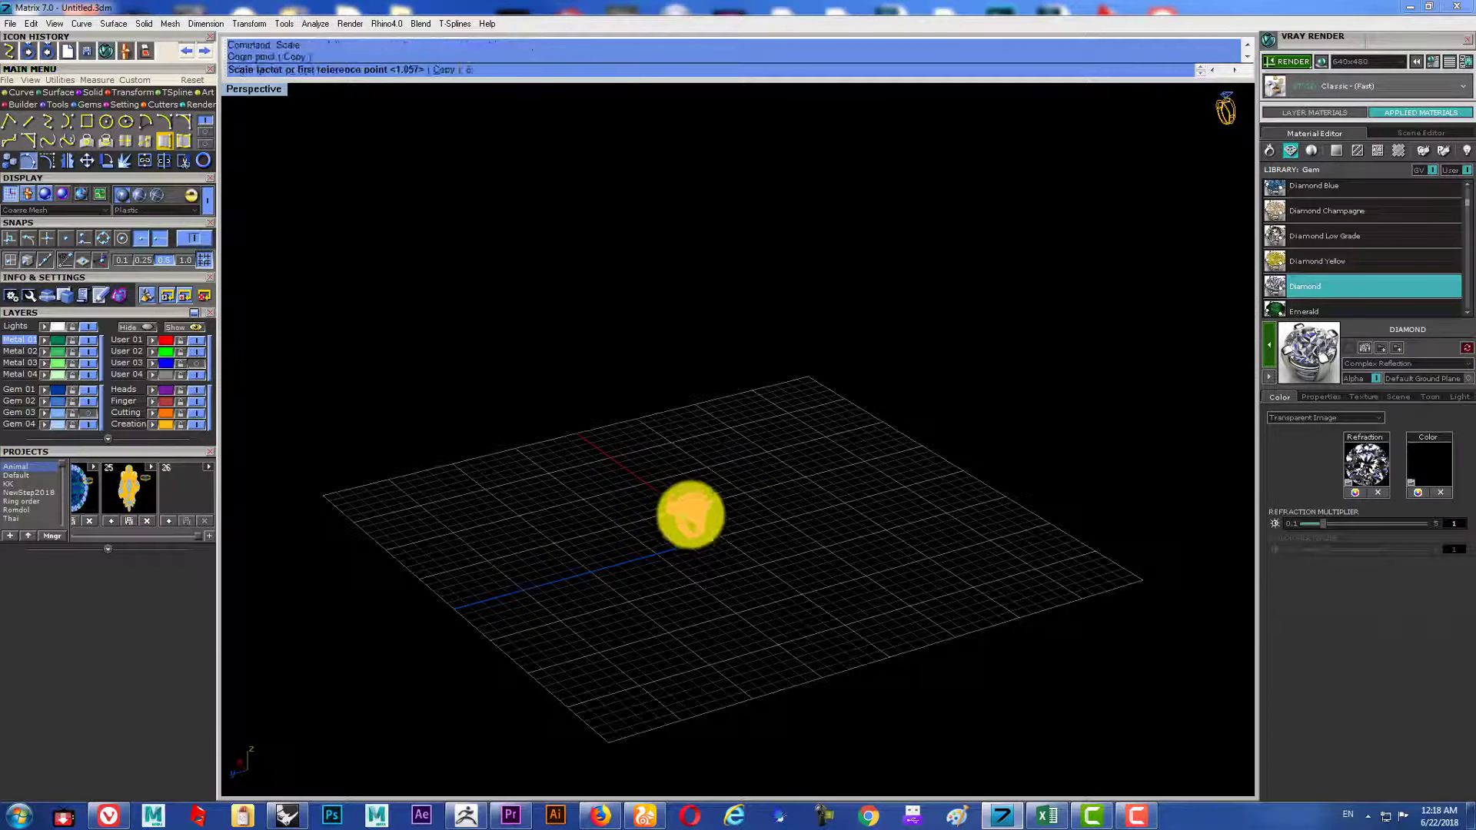
key(Return)
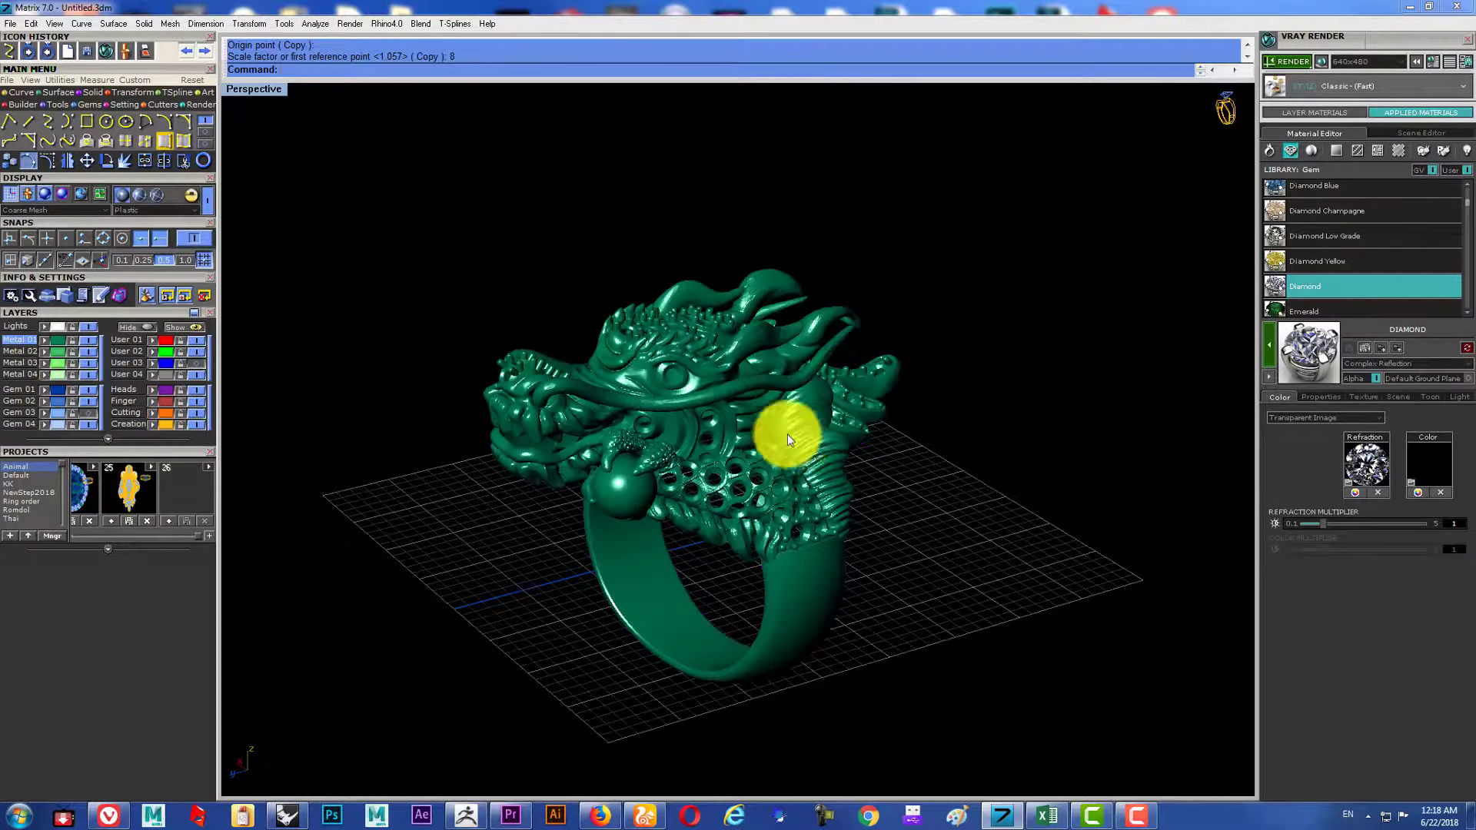
scroll(769, 461, up, 3)
mouse_move(744, 490)
right_down()
mouse_move(715, 517)
mouse_move(662, 494)
mouse_move(735, 445)
mouse_move(761, 500)
mouse_move(685, 471)
mouse_move(722, 491)
mouse_move(846, 438)
mouse_move(1014, 509)
mouse_move(992, 495)
mouse_move(913, 504)
mouse_move(791, 382)
right_up()
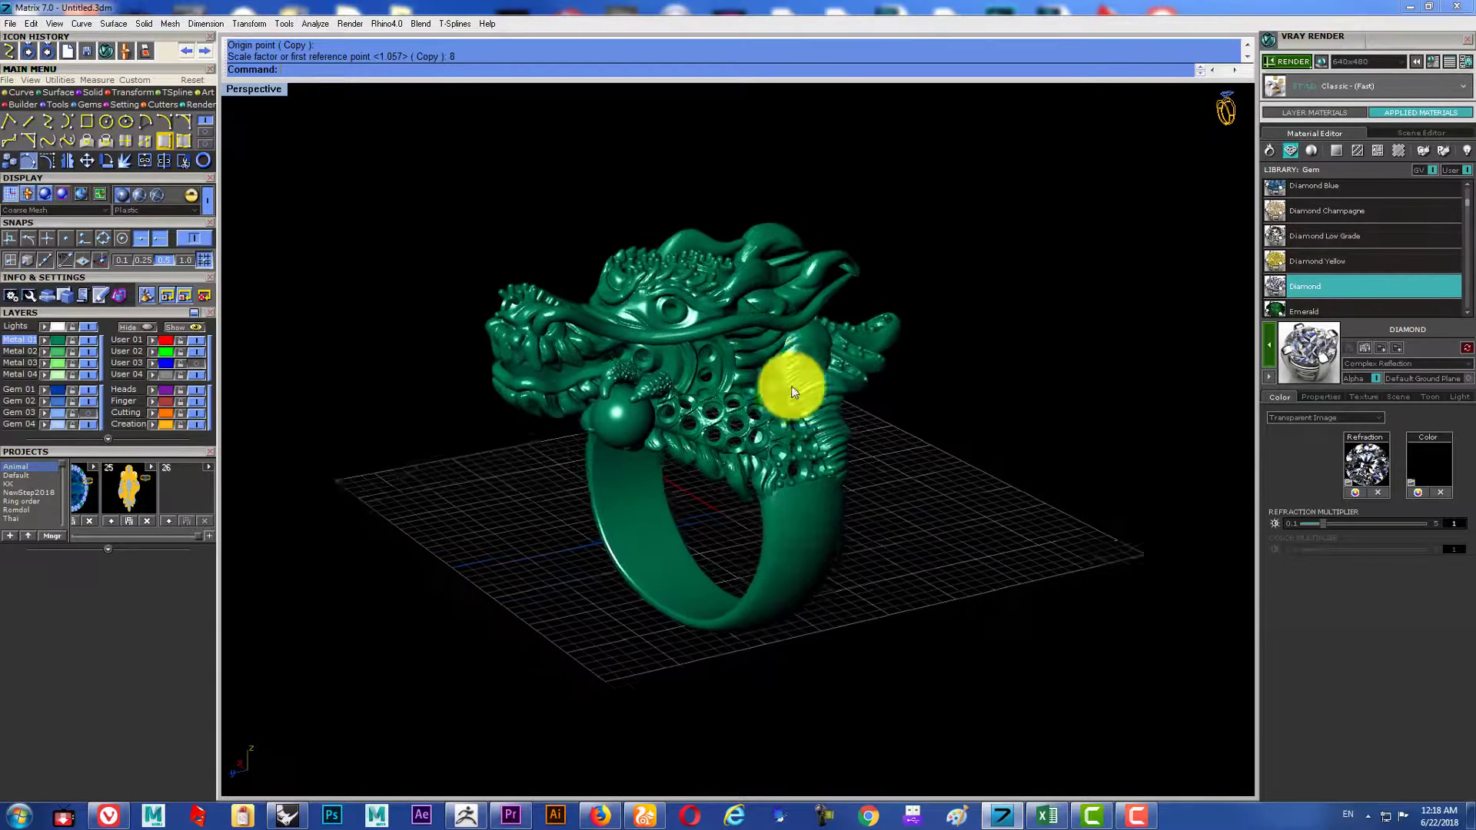
scroll(787, 384, up, 3)
click(774, 517)
click(906, 485)
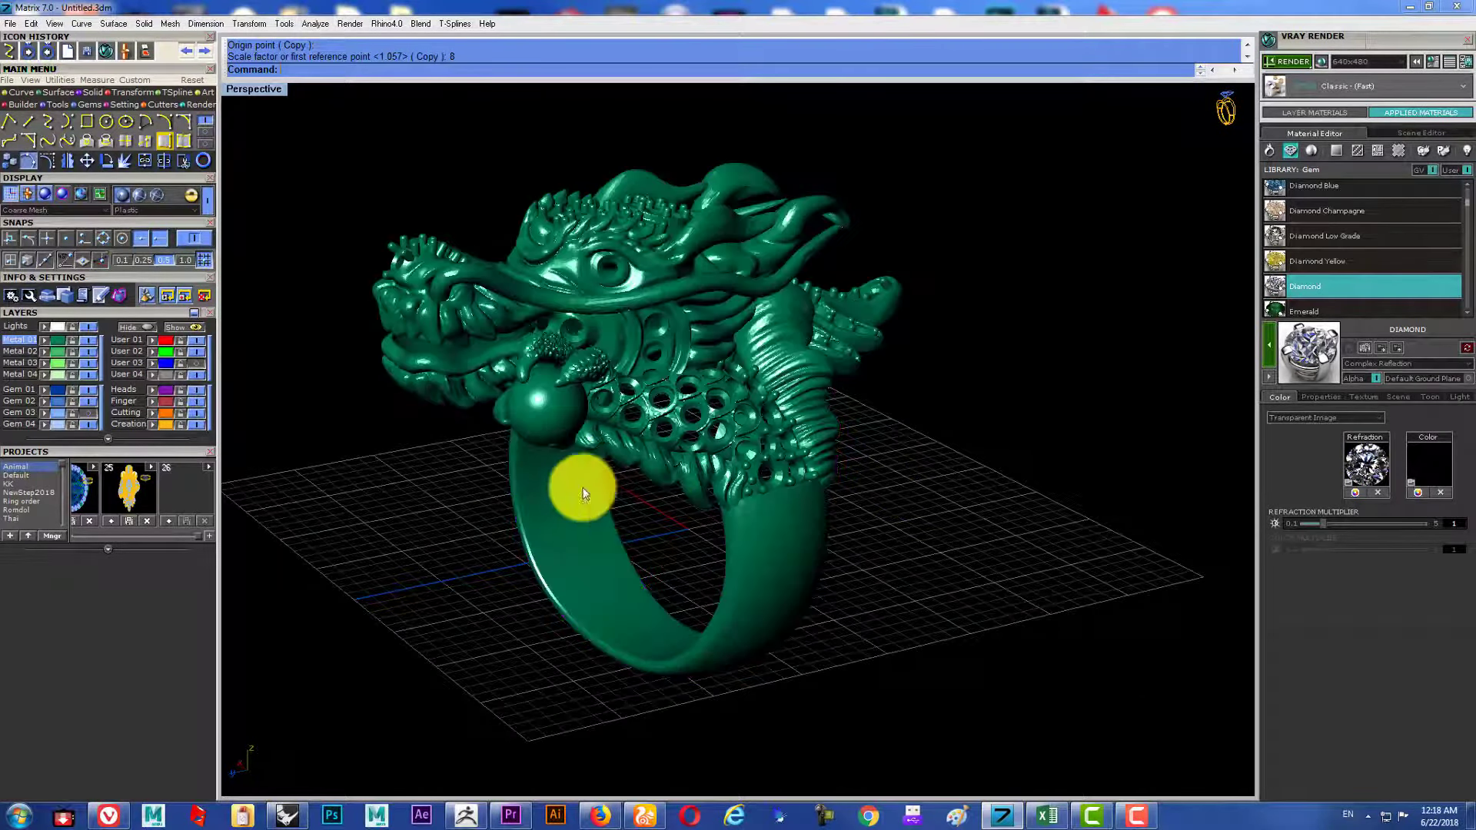
mouse_move(820, 379)
right_down()
mouse_move(954, 402)
mouse_move(1133, 389)
mouse_move(856, 403)
mouse_move(869, 409)
right_up()
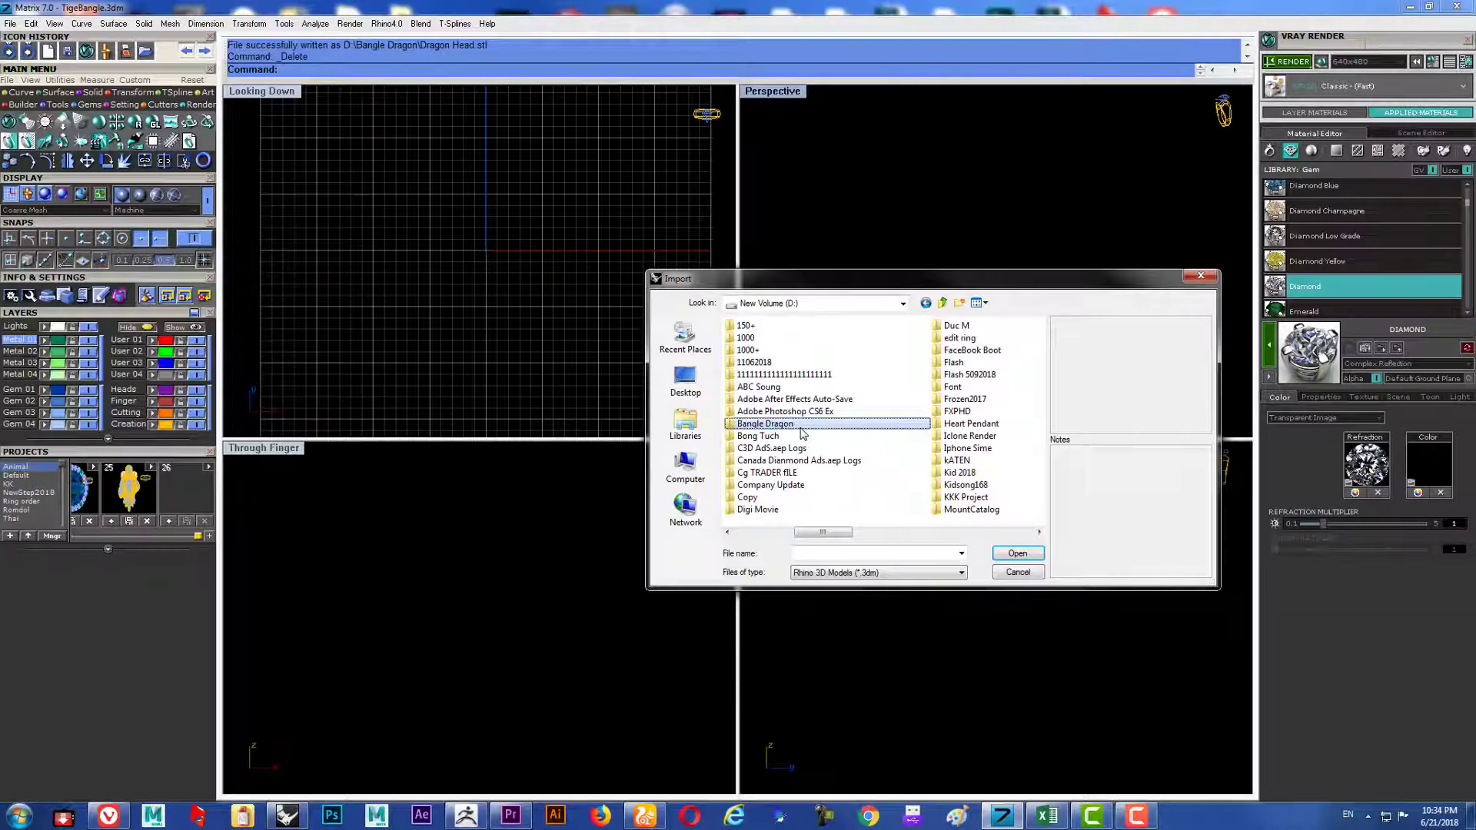
Import Dragon Head Finished.stl from the Bangle Dragon folder as a Stereolithography mesh.
double_click(801, 428)
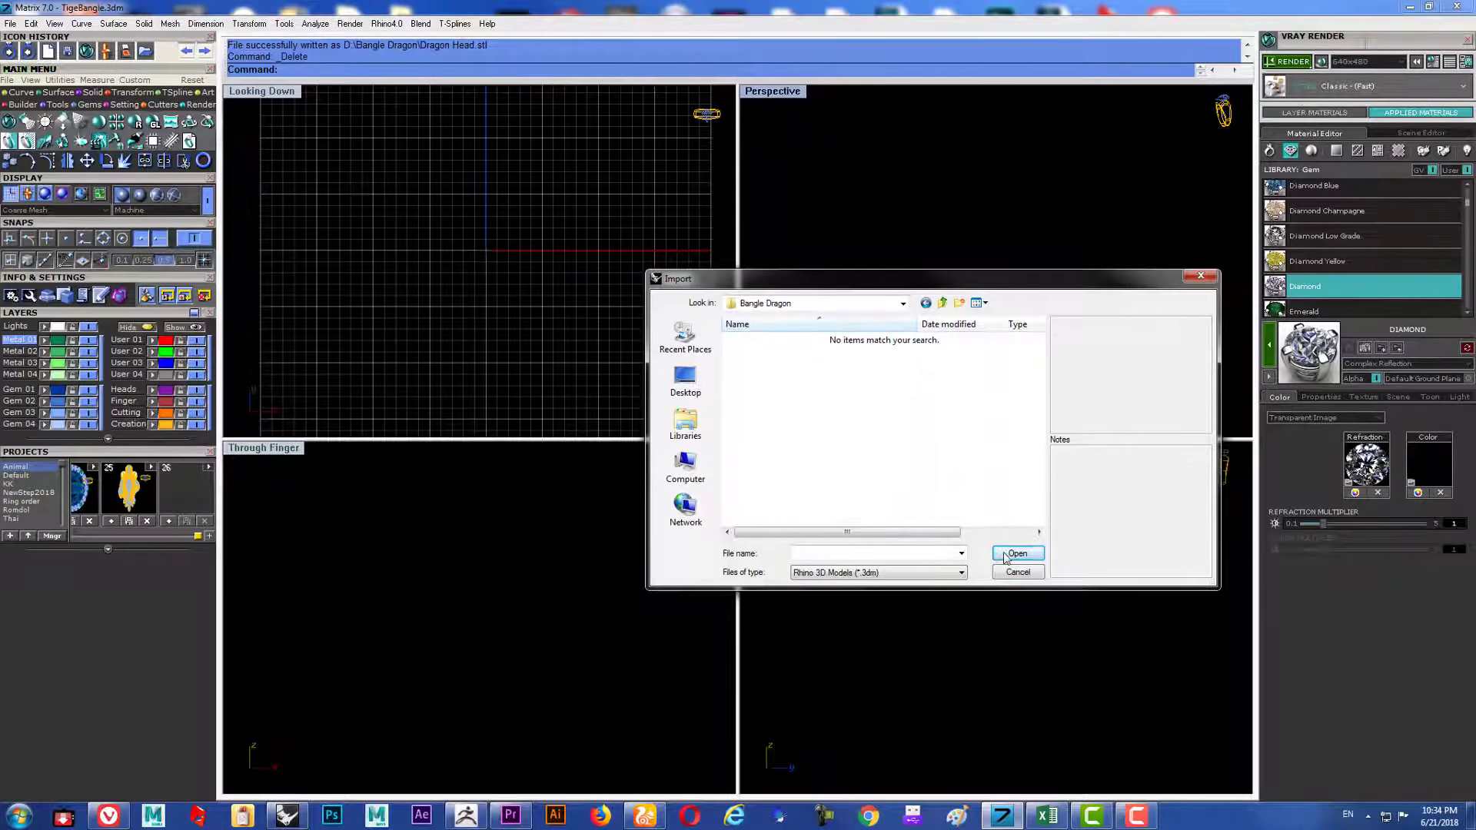
click(942, 575)
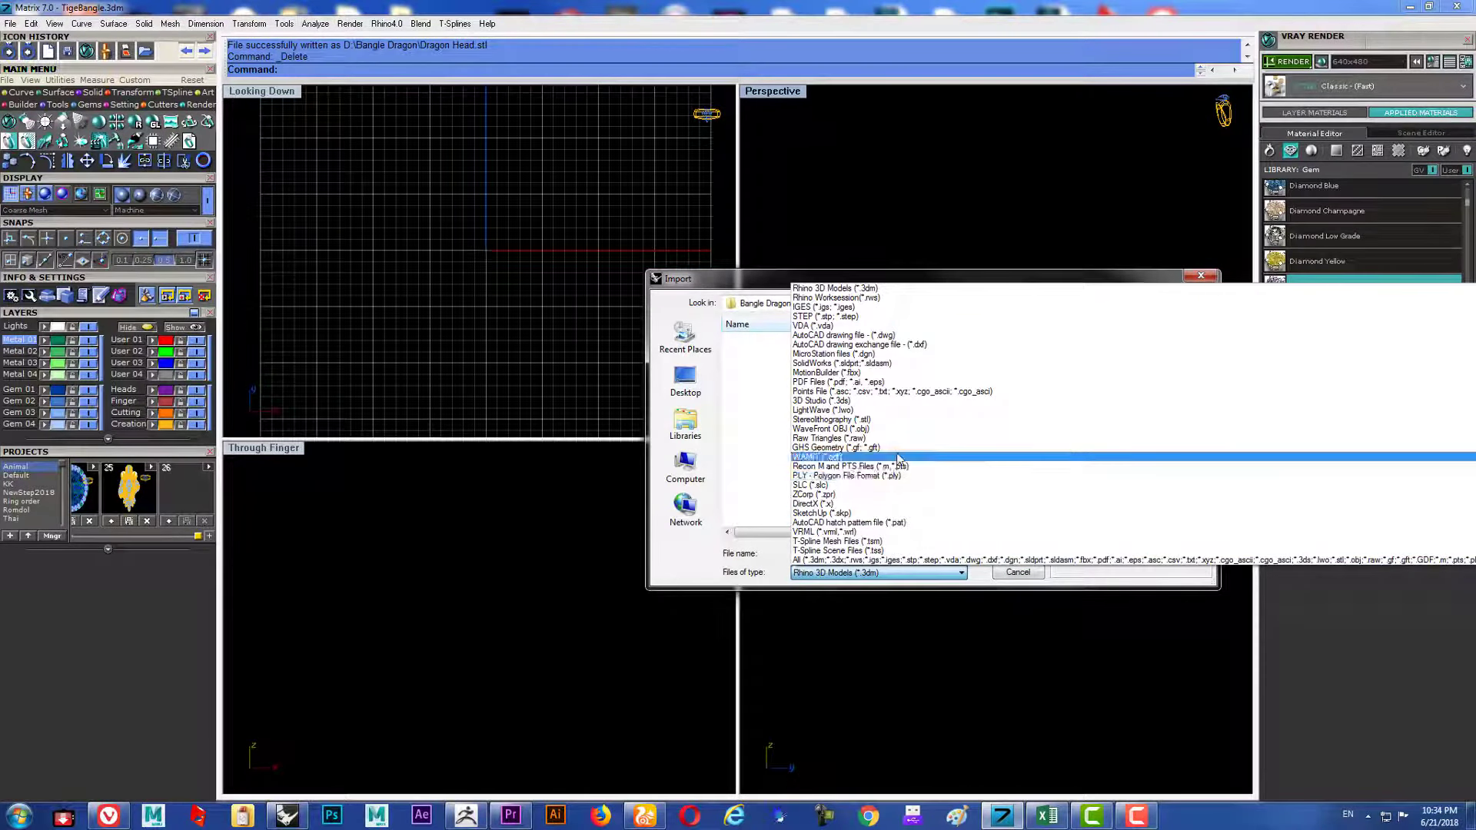
click(838, 419)
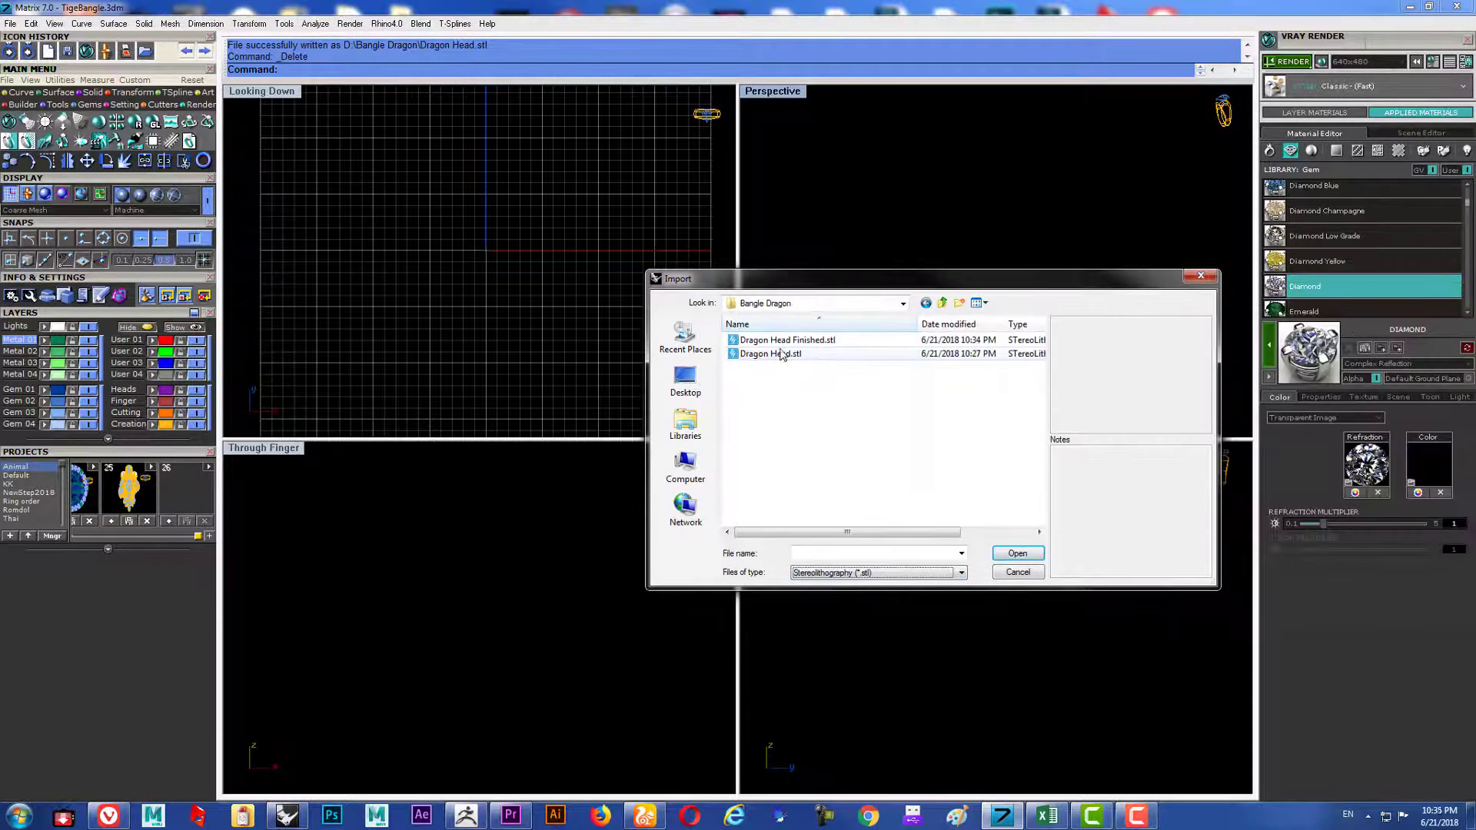
double_click(792, 340)
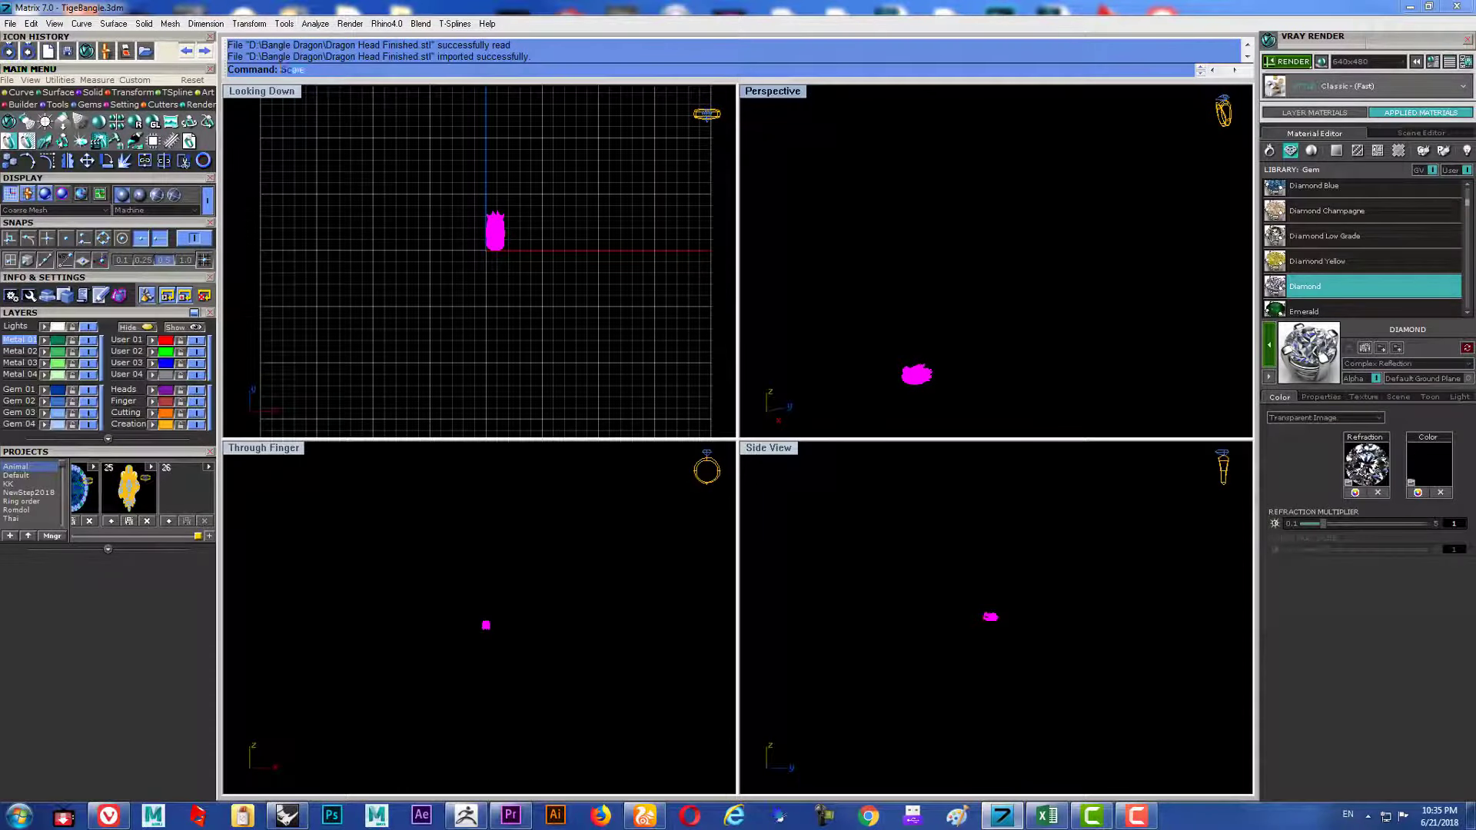
Scale the imported dragon head by a factor of 10.
text(scale)
key(Return)
text(10)
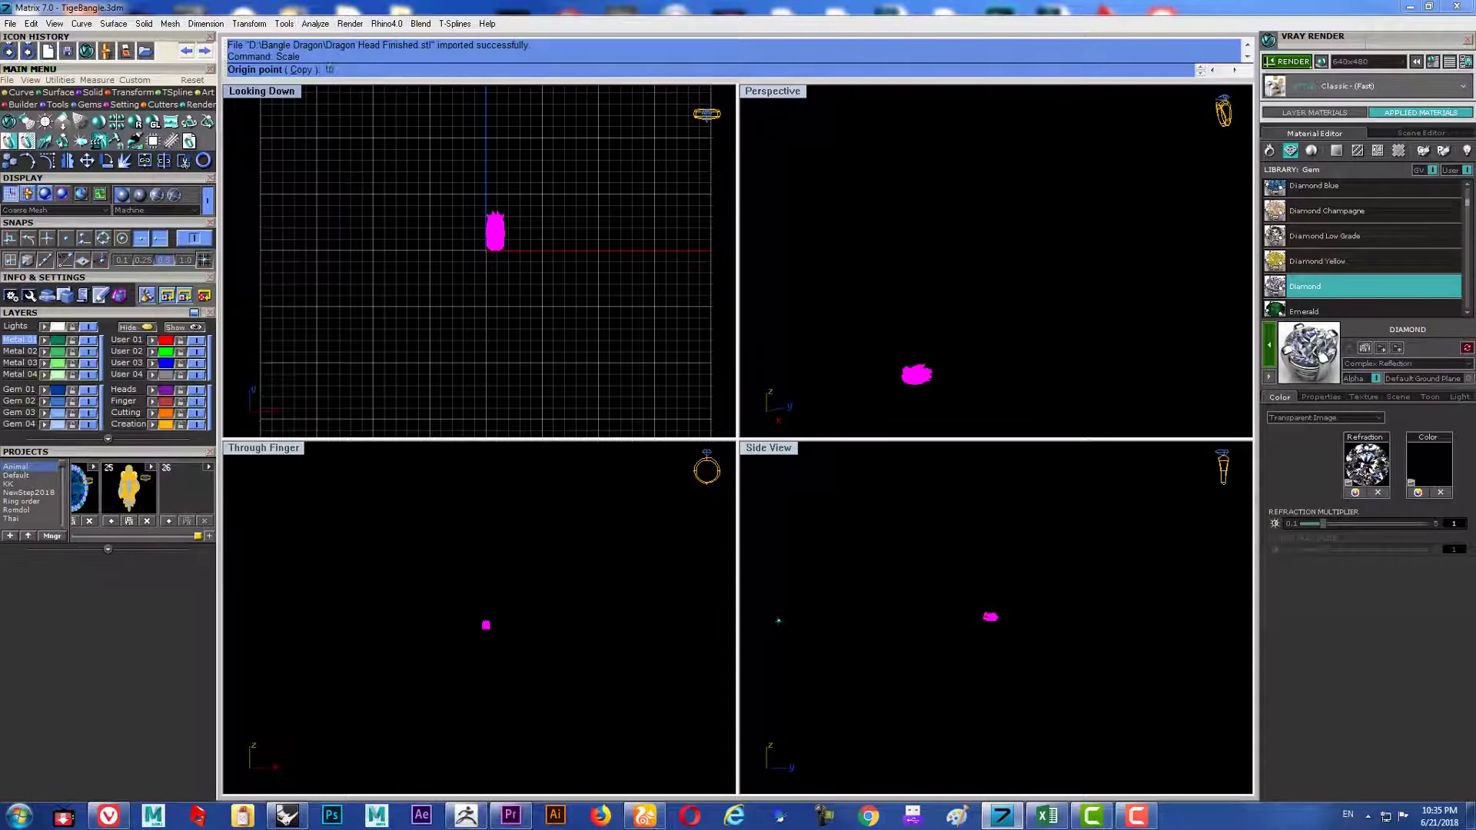
key(Return)
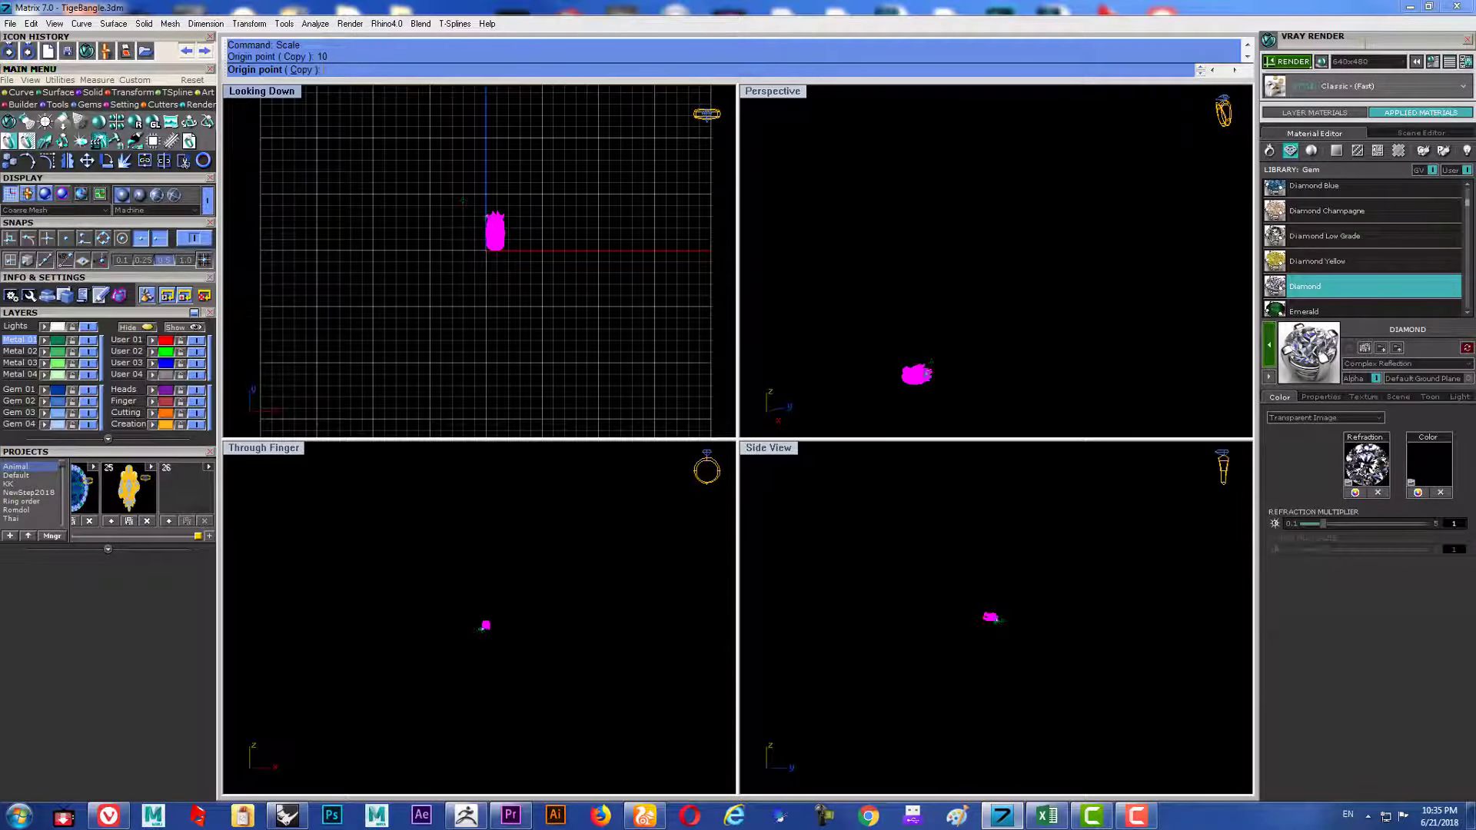
click(463, 201)
key(Escape)
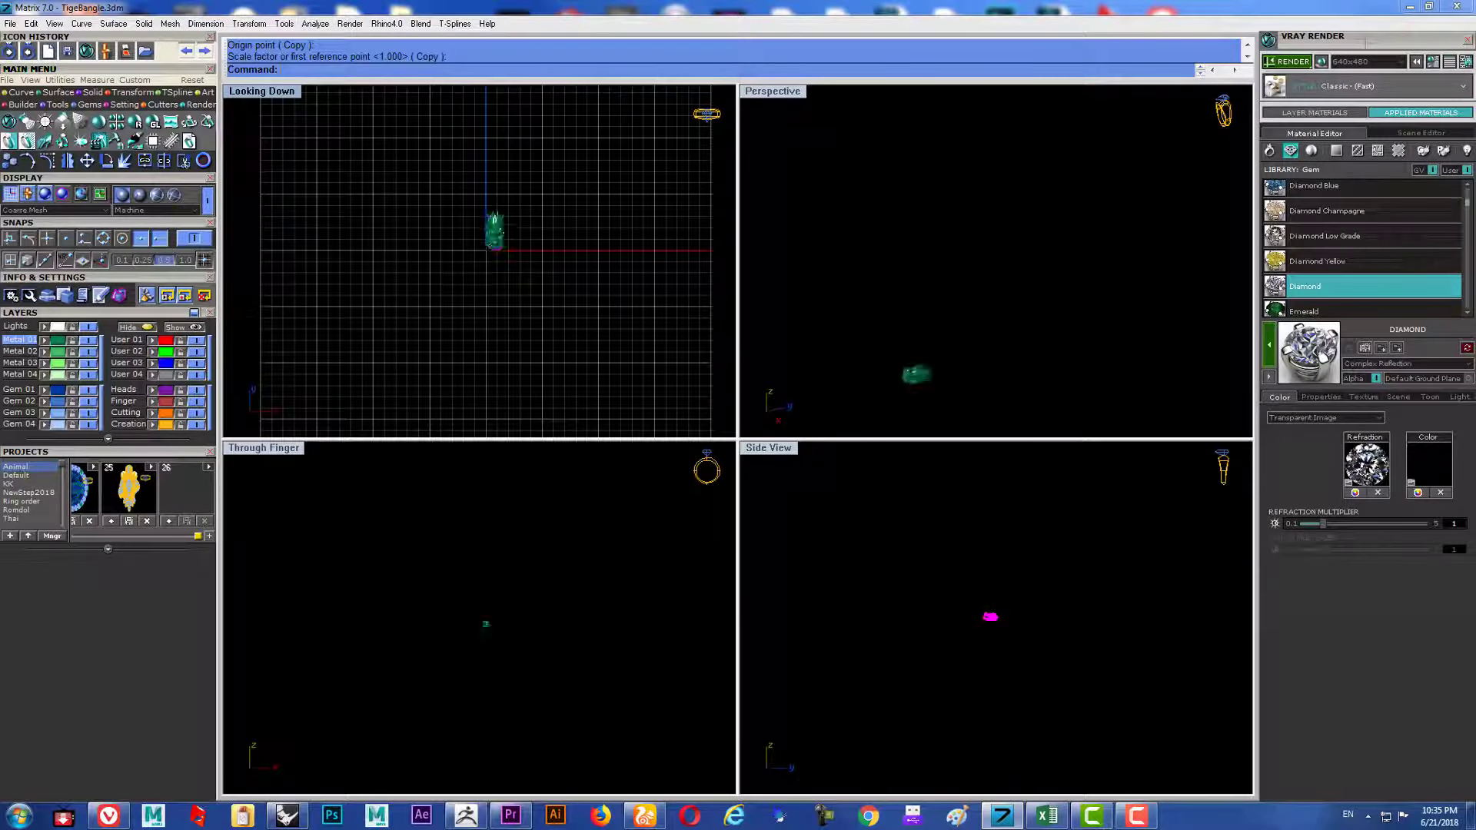
scroll(496, 239, up, 2)
key(Return)
click(496, 239)
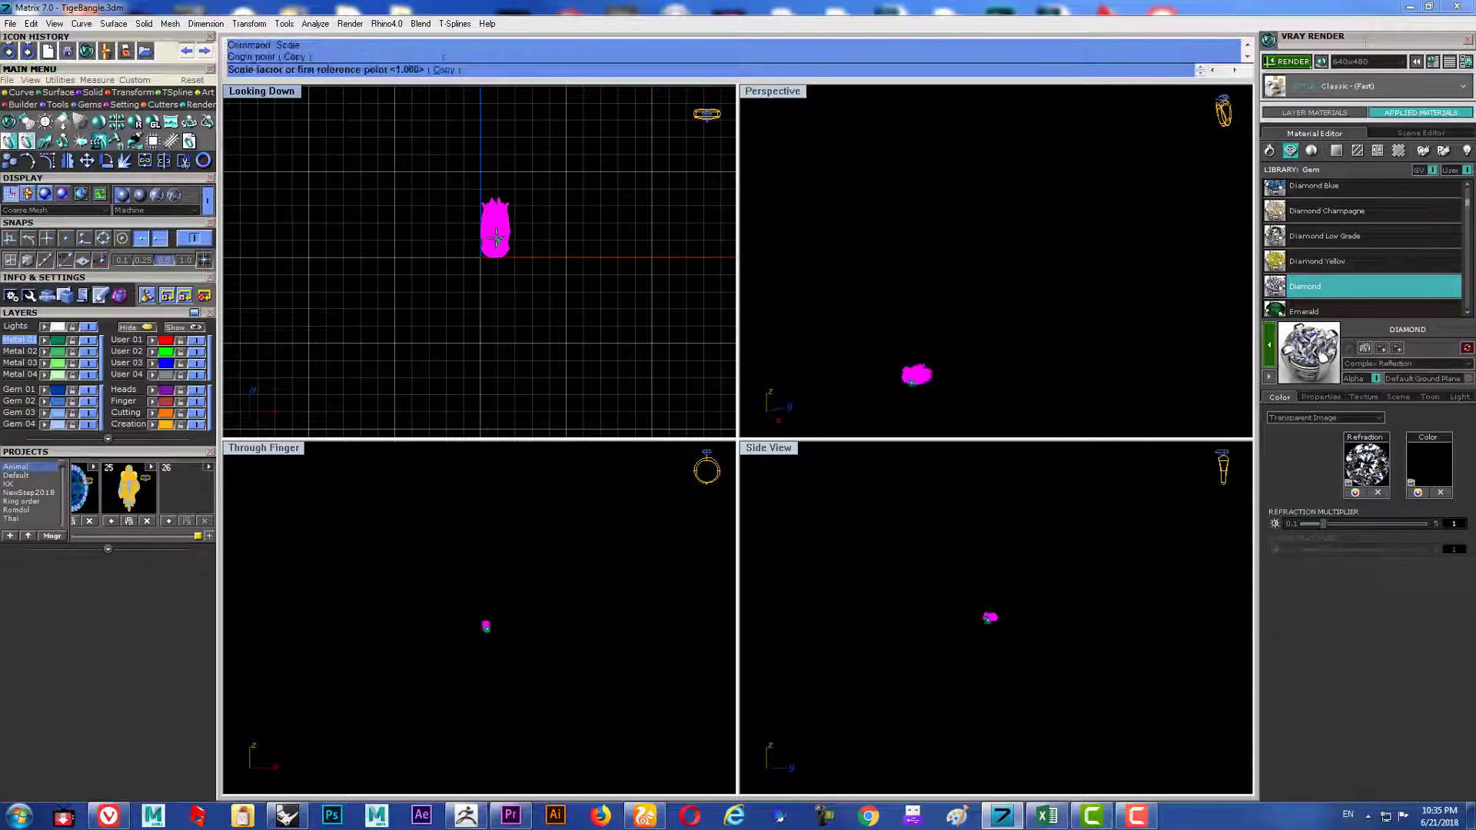
text(0)
key(Return)
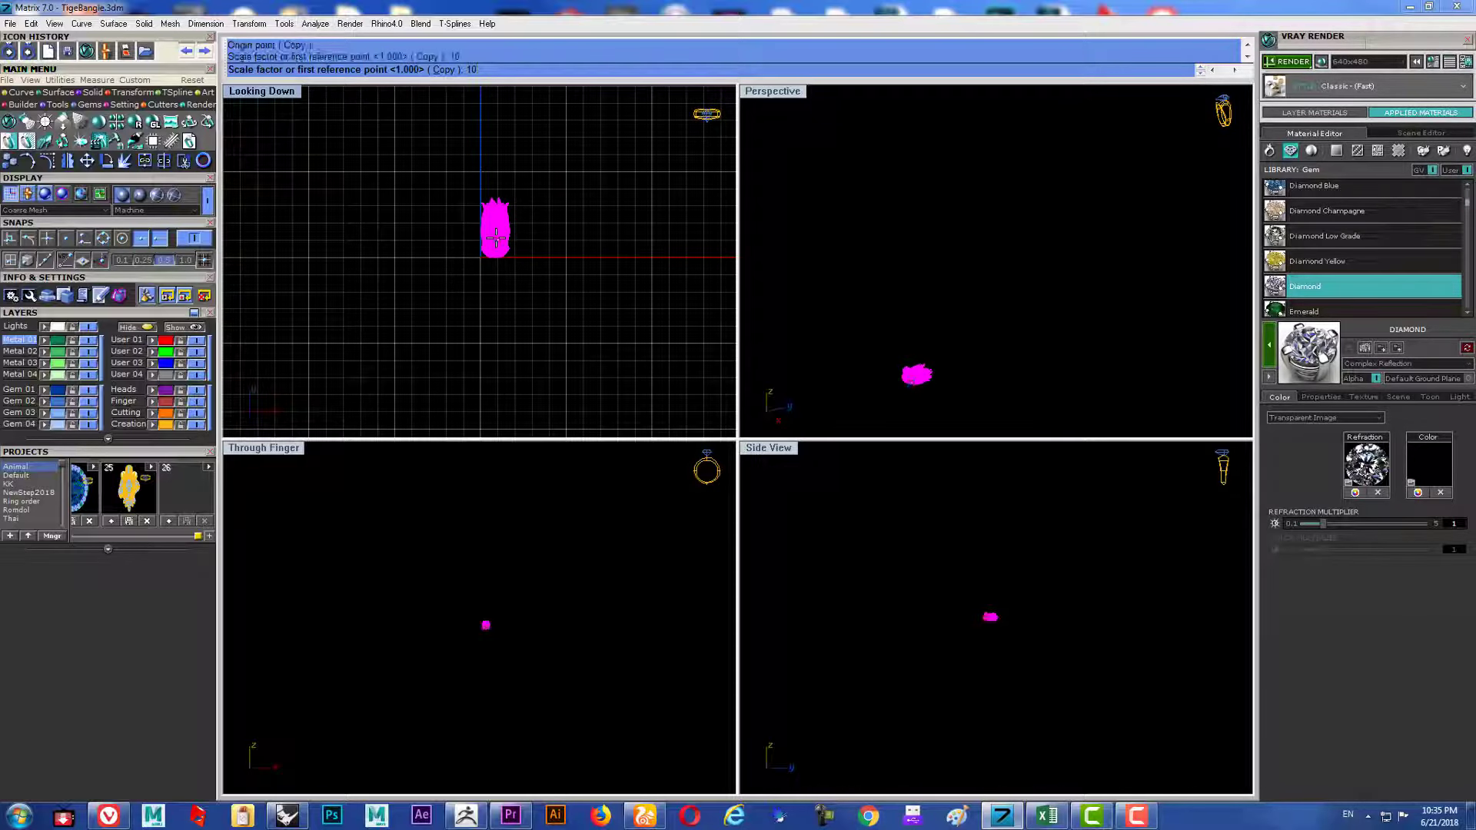
scroll(569, 296, down, 1)
Orbit the Perspective view to inspect the scaled dragon head's top and jaw.
scroll(569, 296, down, 1)
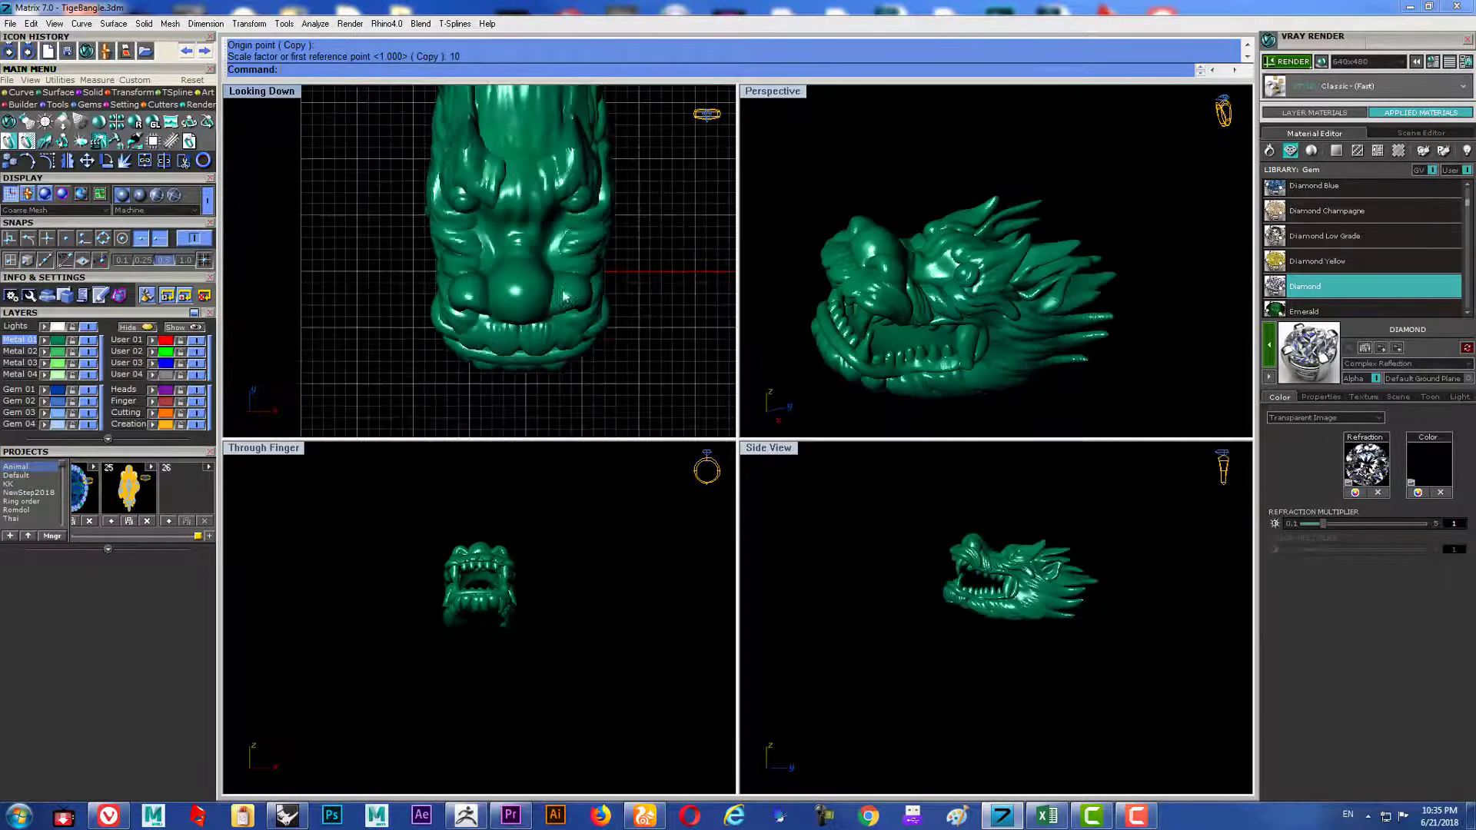
right_drag(997, 323, 862, 221)
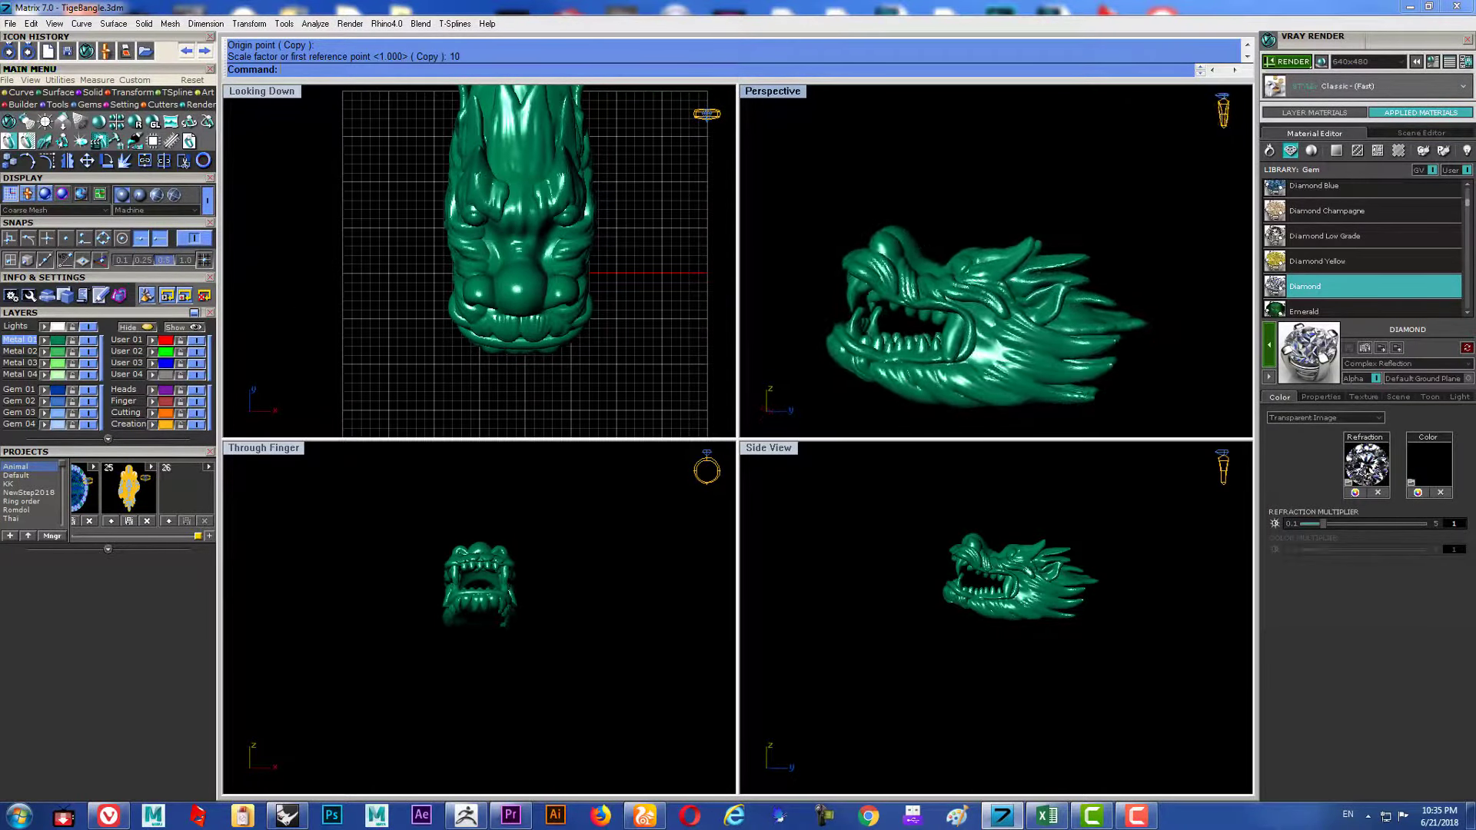
right_drag(862, 221, 892, 246)
right_drag(1039, 331, 1033, 339)
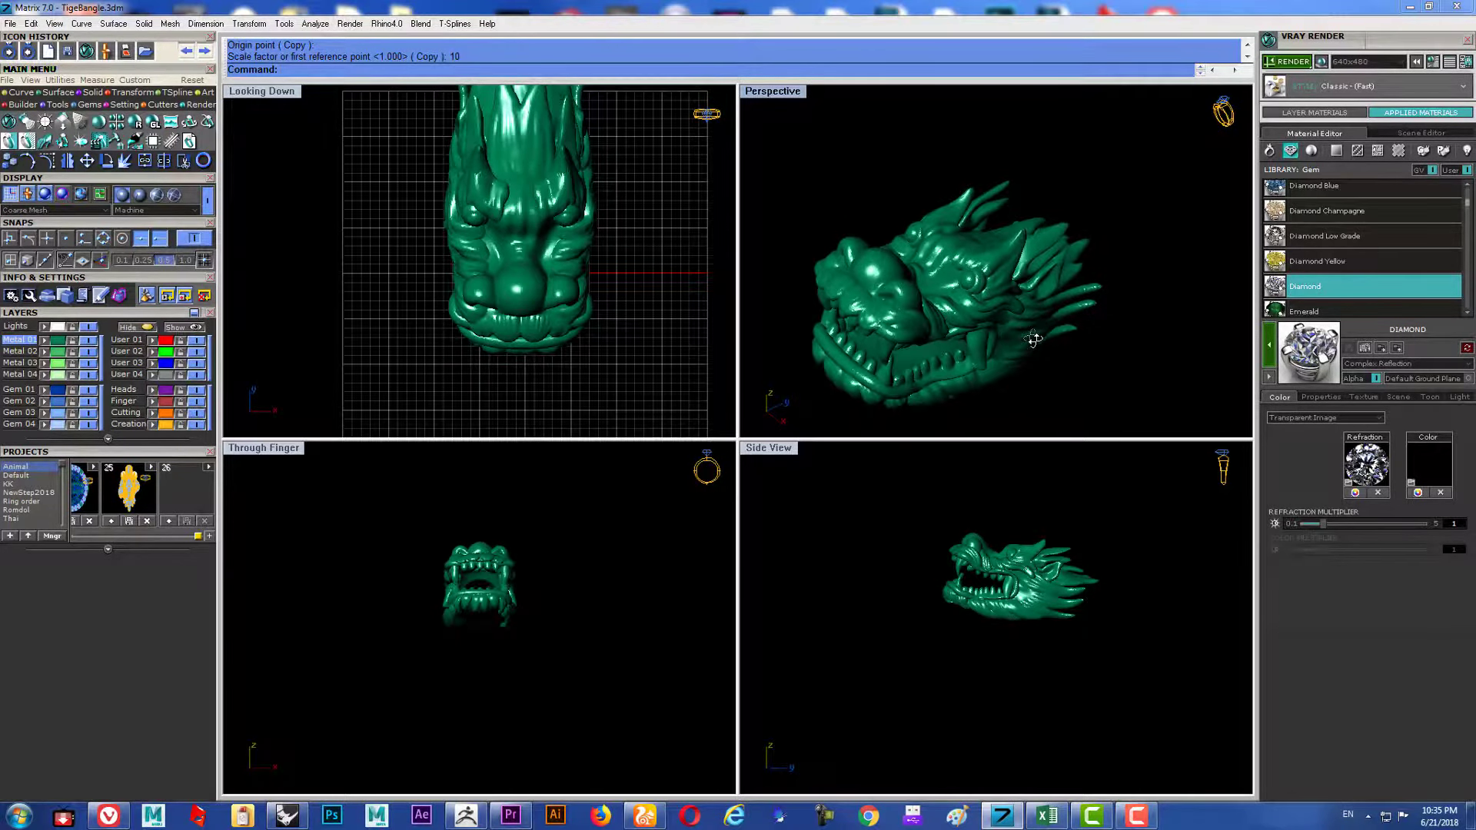
mouse_move(1033, 339)
right_down()
mouse_move(1048, 339)
mouse_move(1034, 337)
right_up()
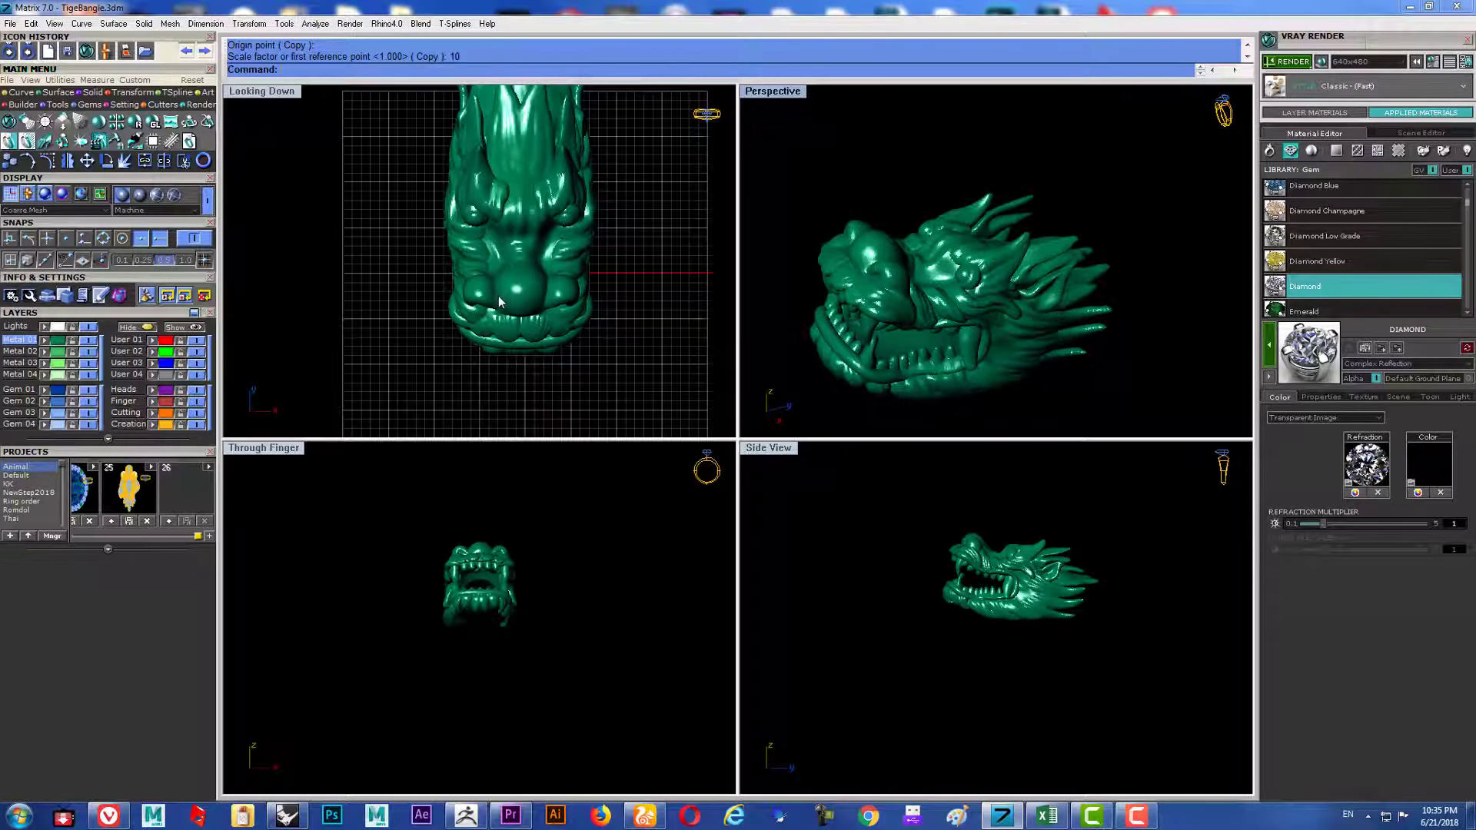
Reveal the hidden bangle, then select the dragon head and move it onto the ring.
click(174, 328)
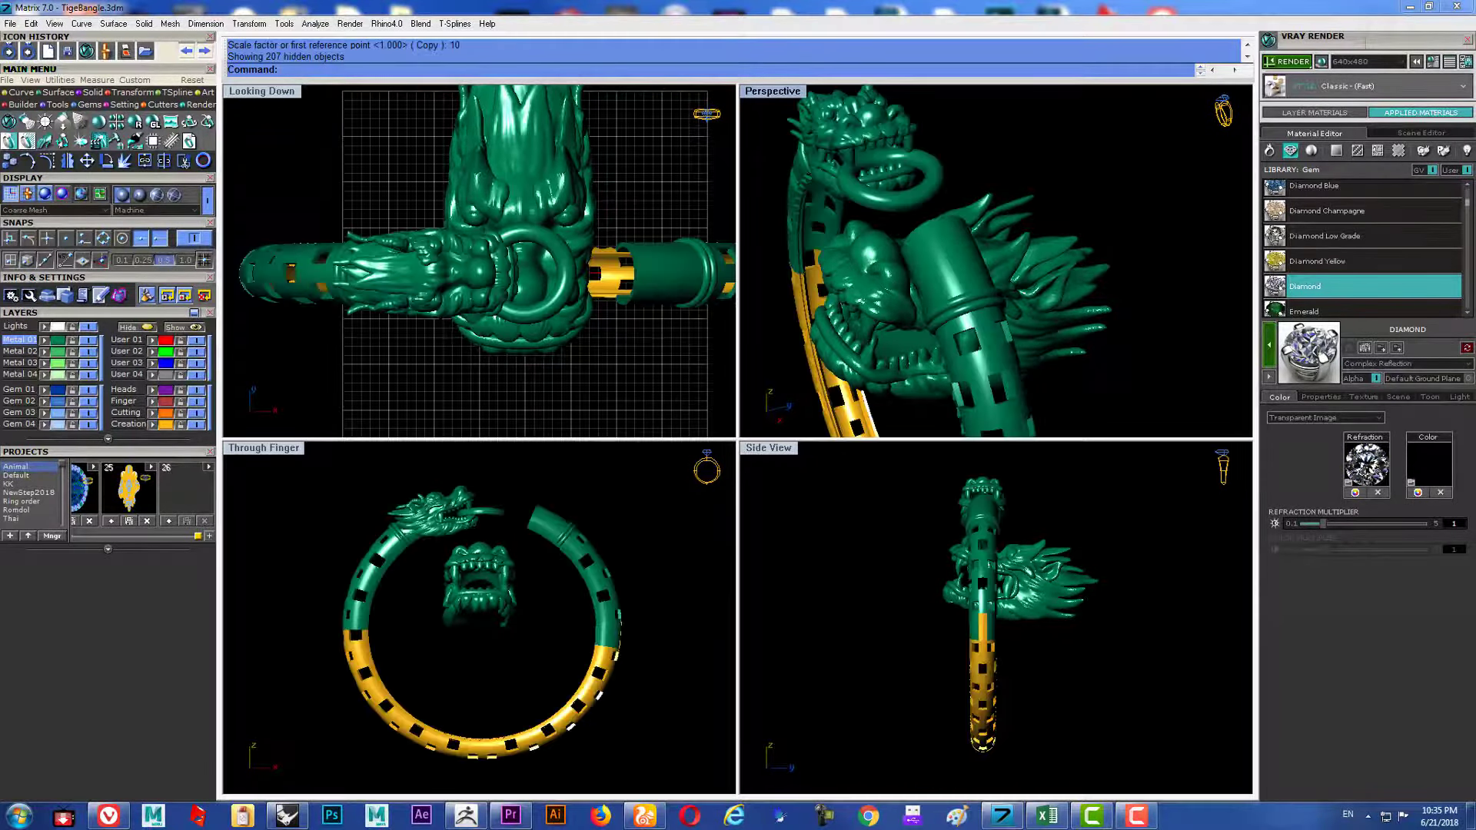
right_drag(1065, 270, 997, 332)
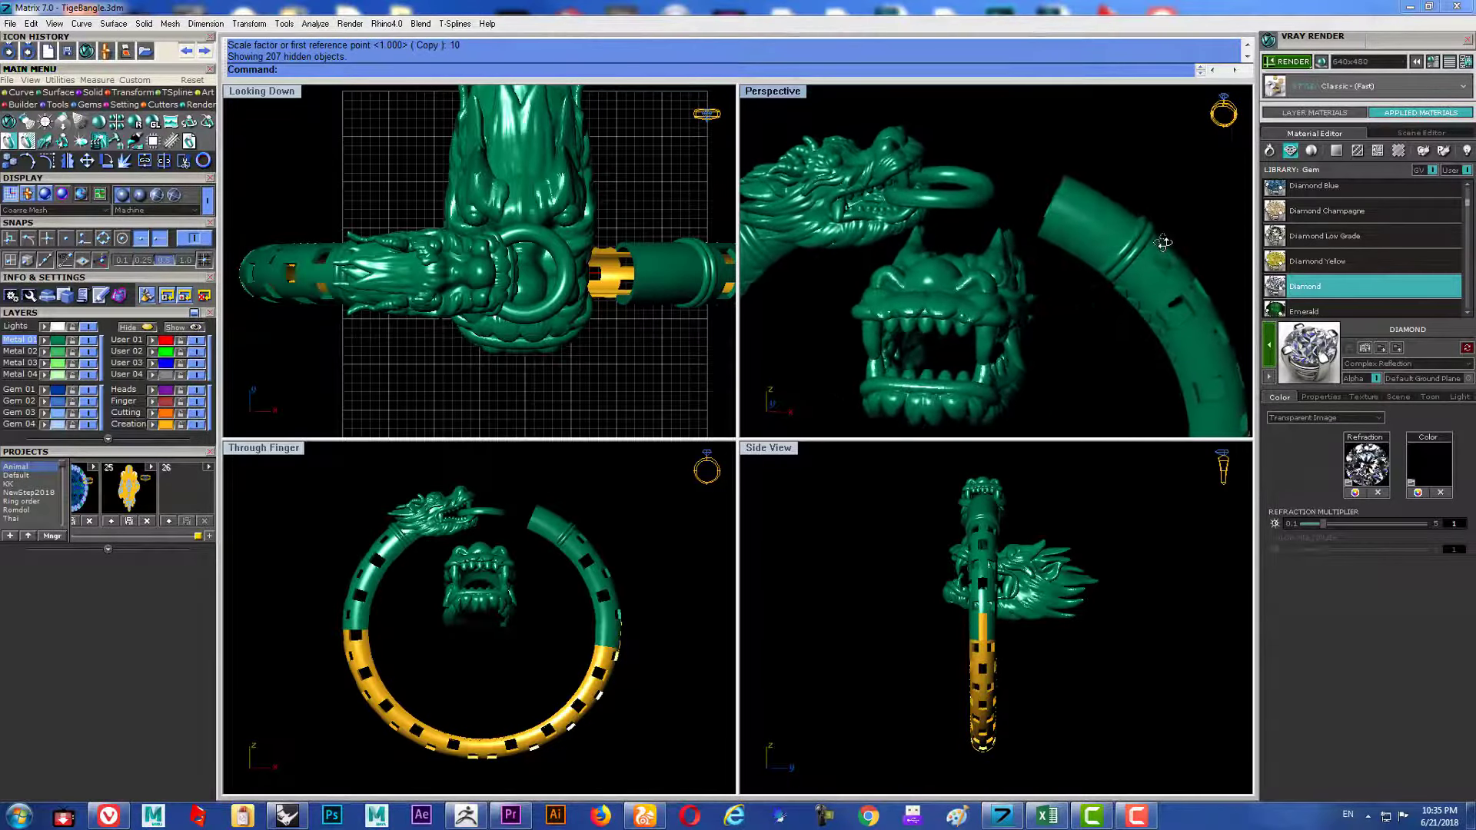
click(997, 332)
scroll(430, 513, down, 3)
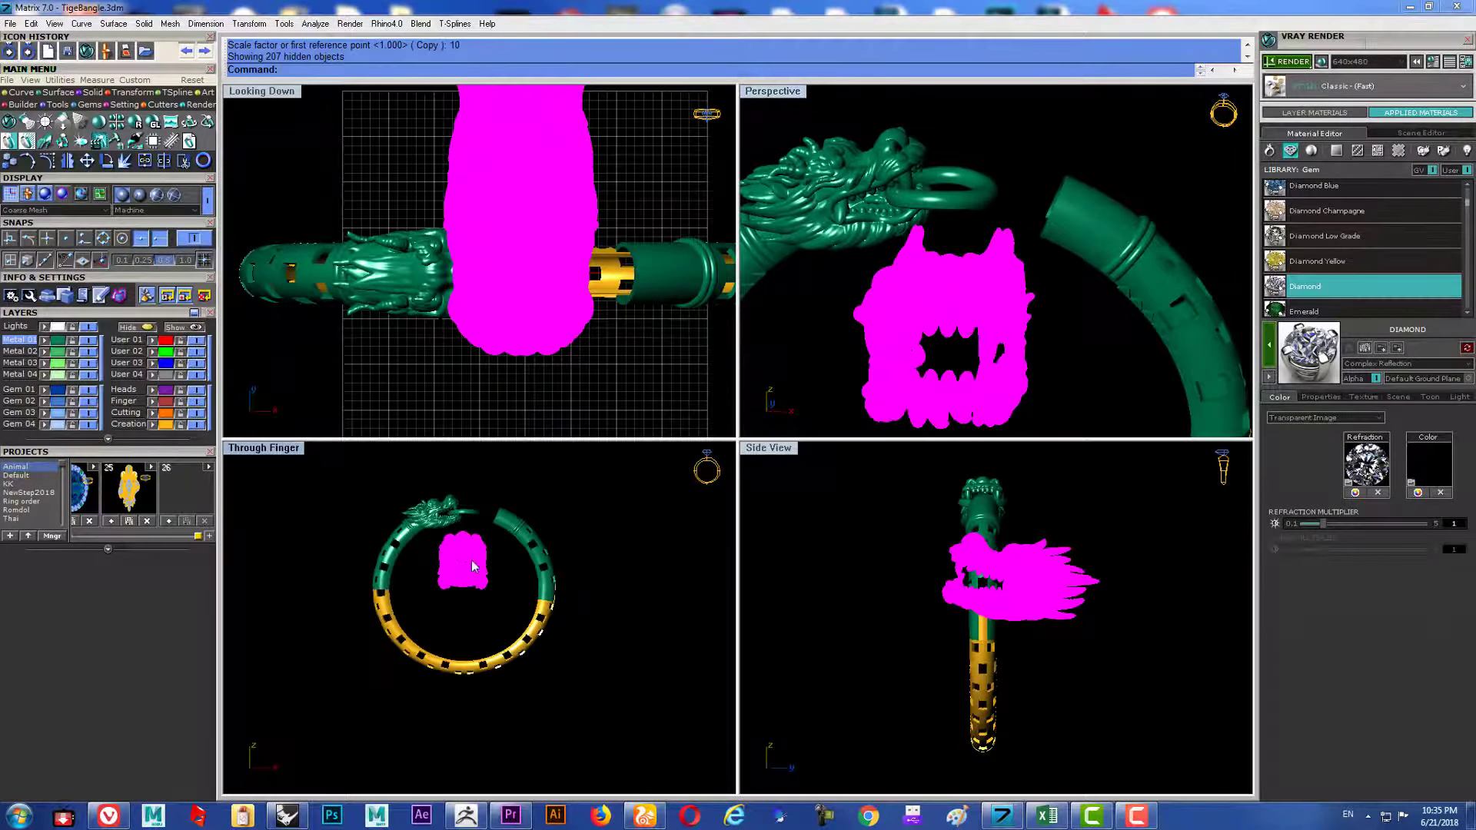
drag(473, 567, 471, 503)
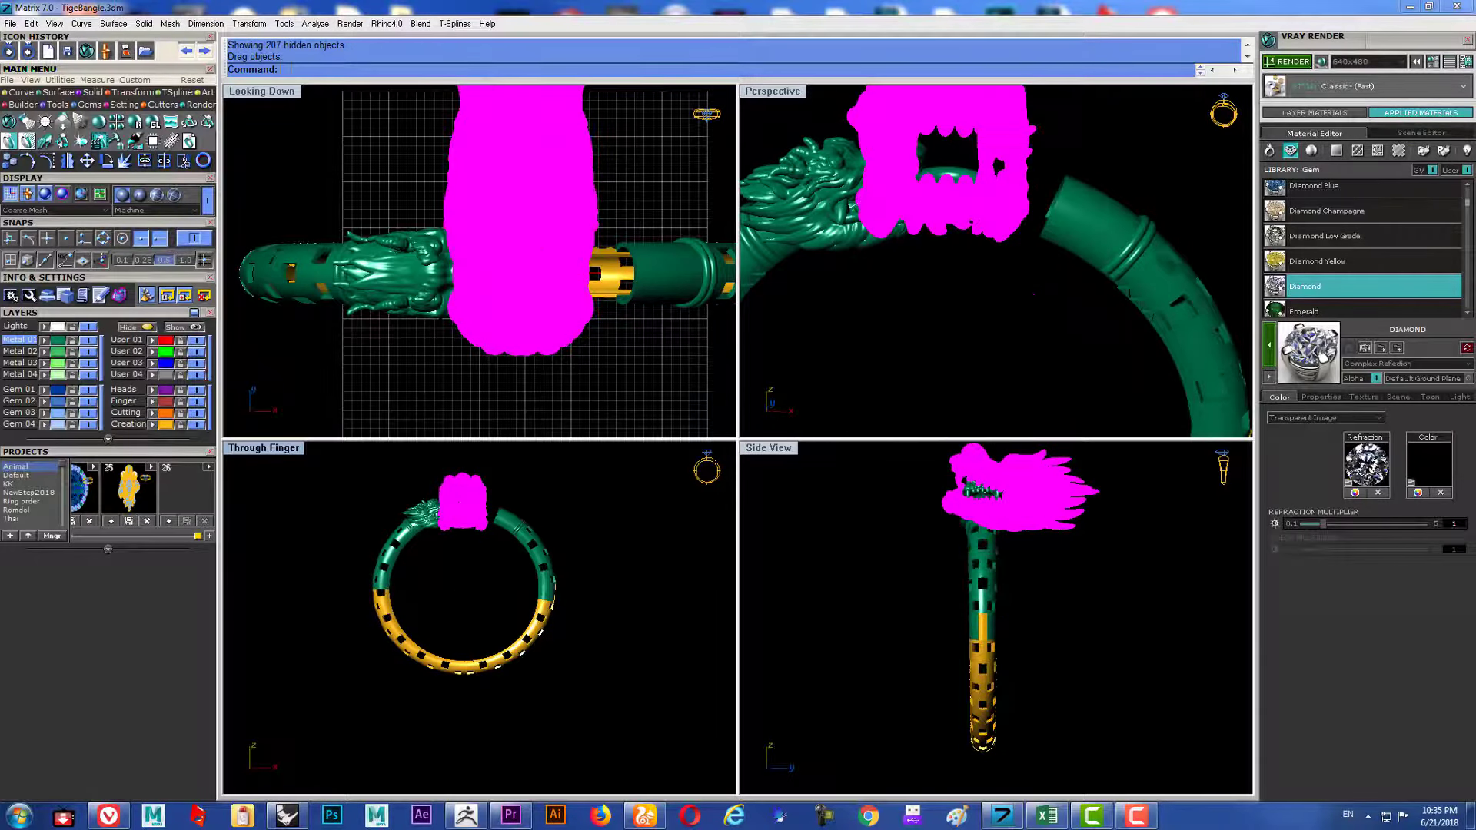
scroll(511, 303, down, 2)
scroll(500, 311, down, 1)
Shrink the dragon head repeatedly with Scale by a factor of 0.8.
text(S)
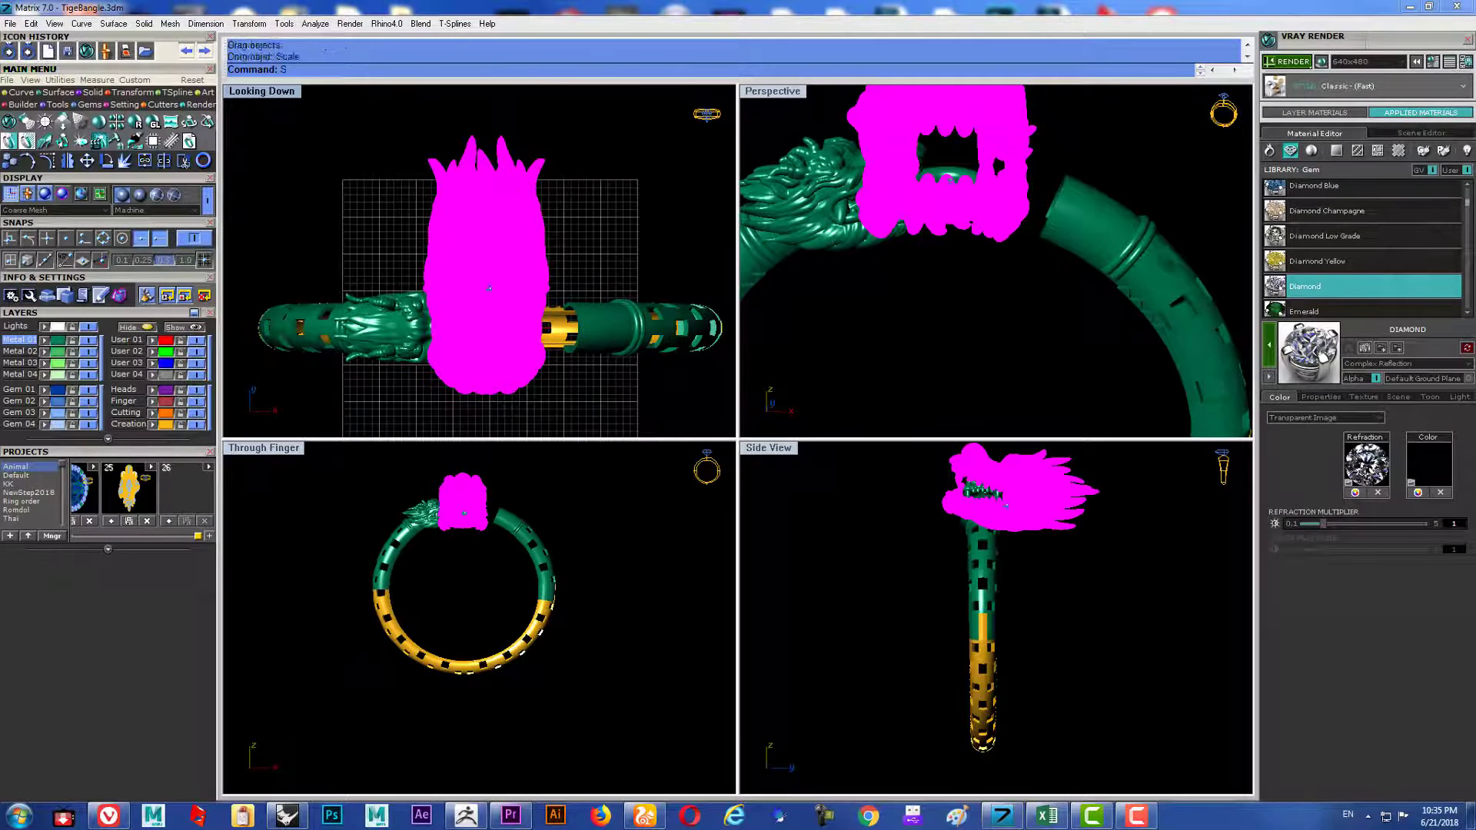
key(Return)
click(490, 300)
text(0)
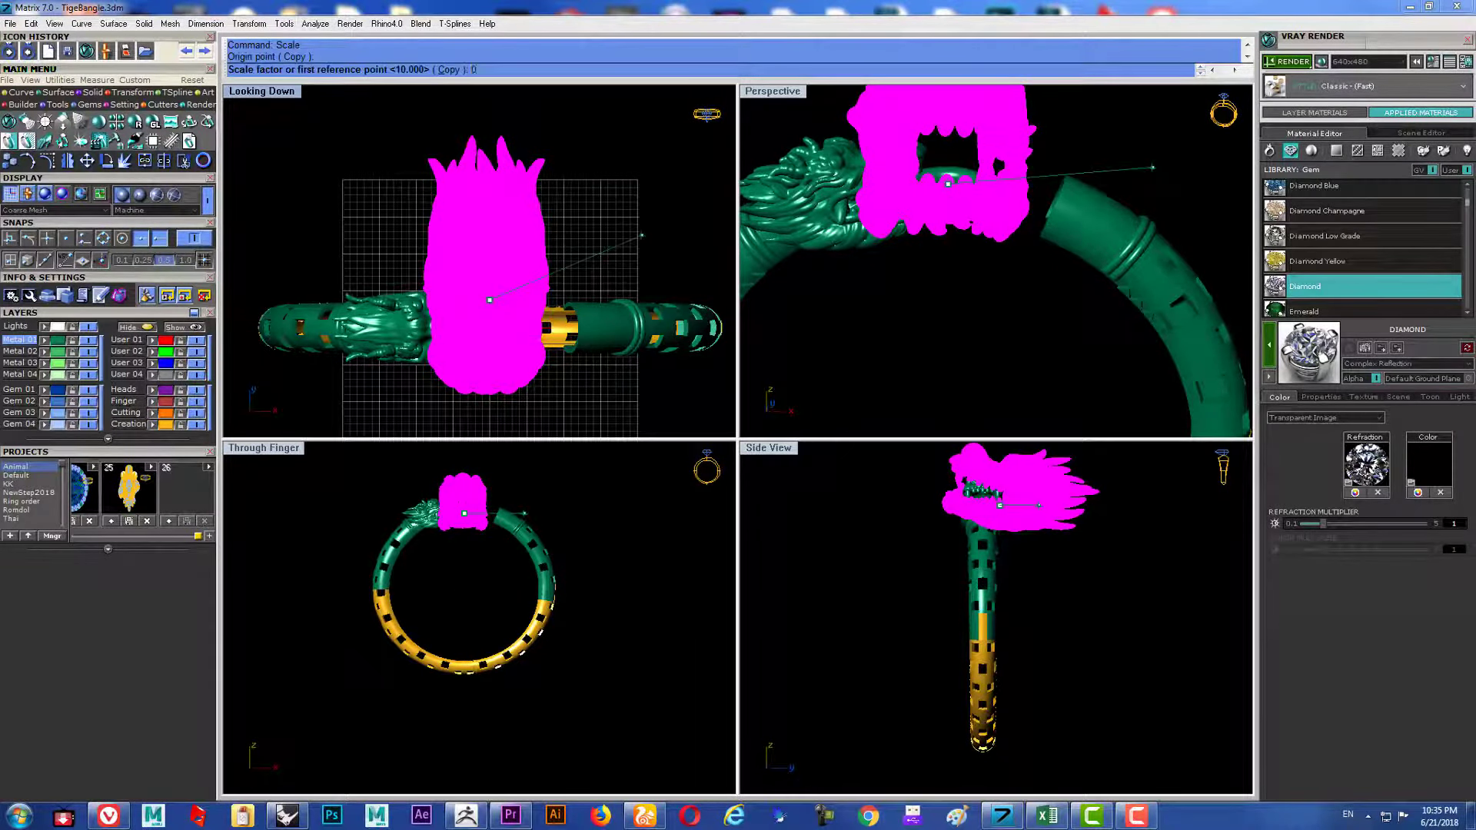
text(.8)
key(Return)
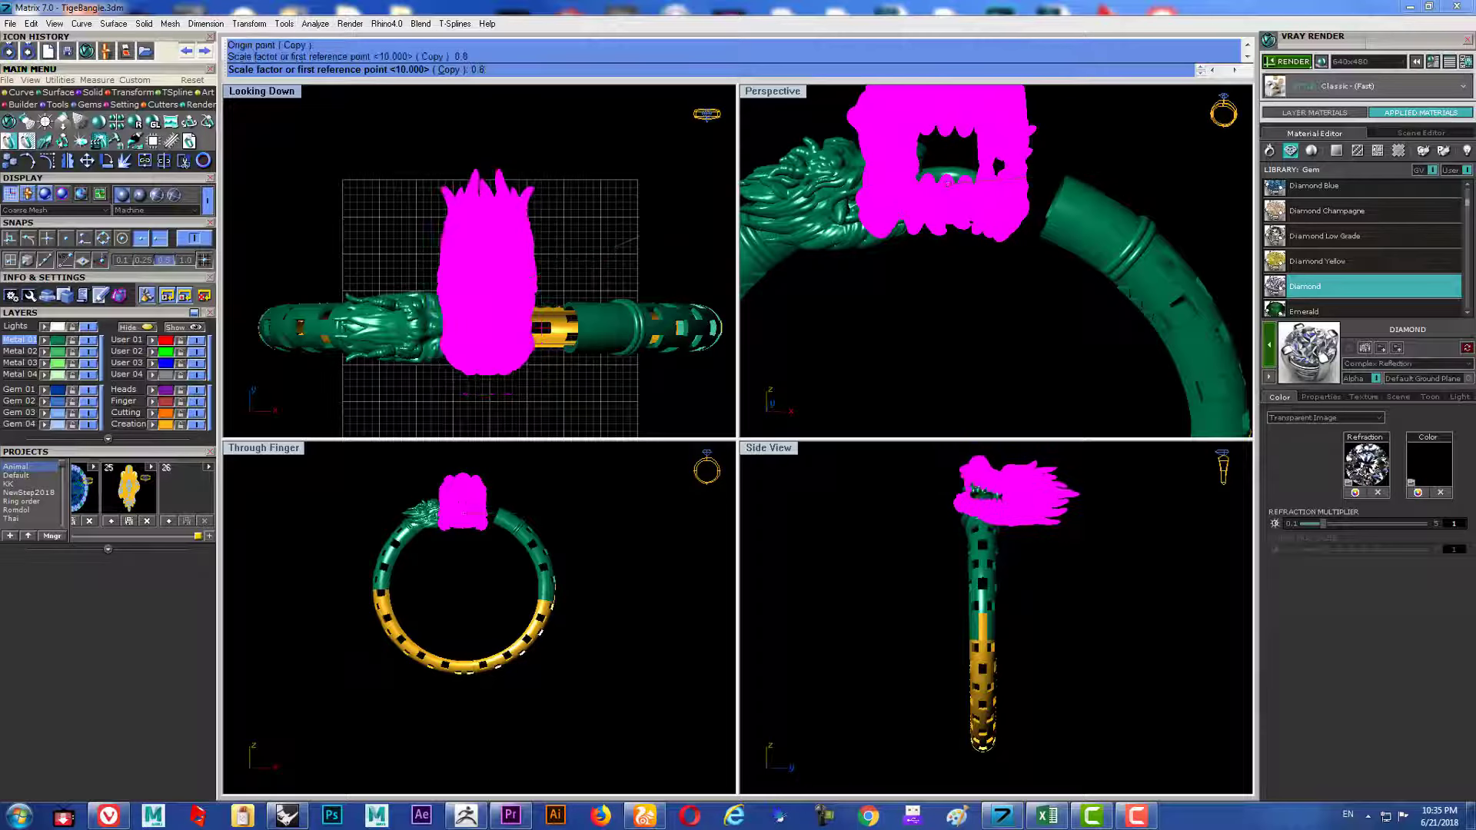
key(Return)
click(489, 317)
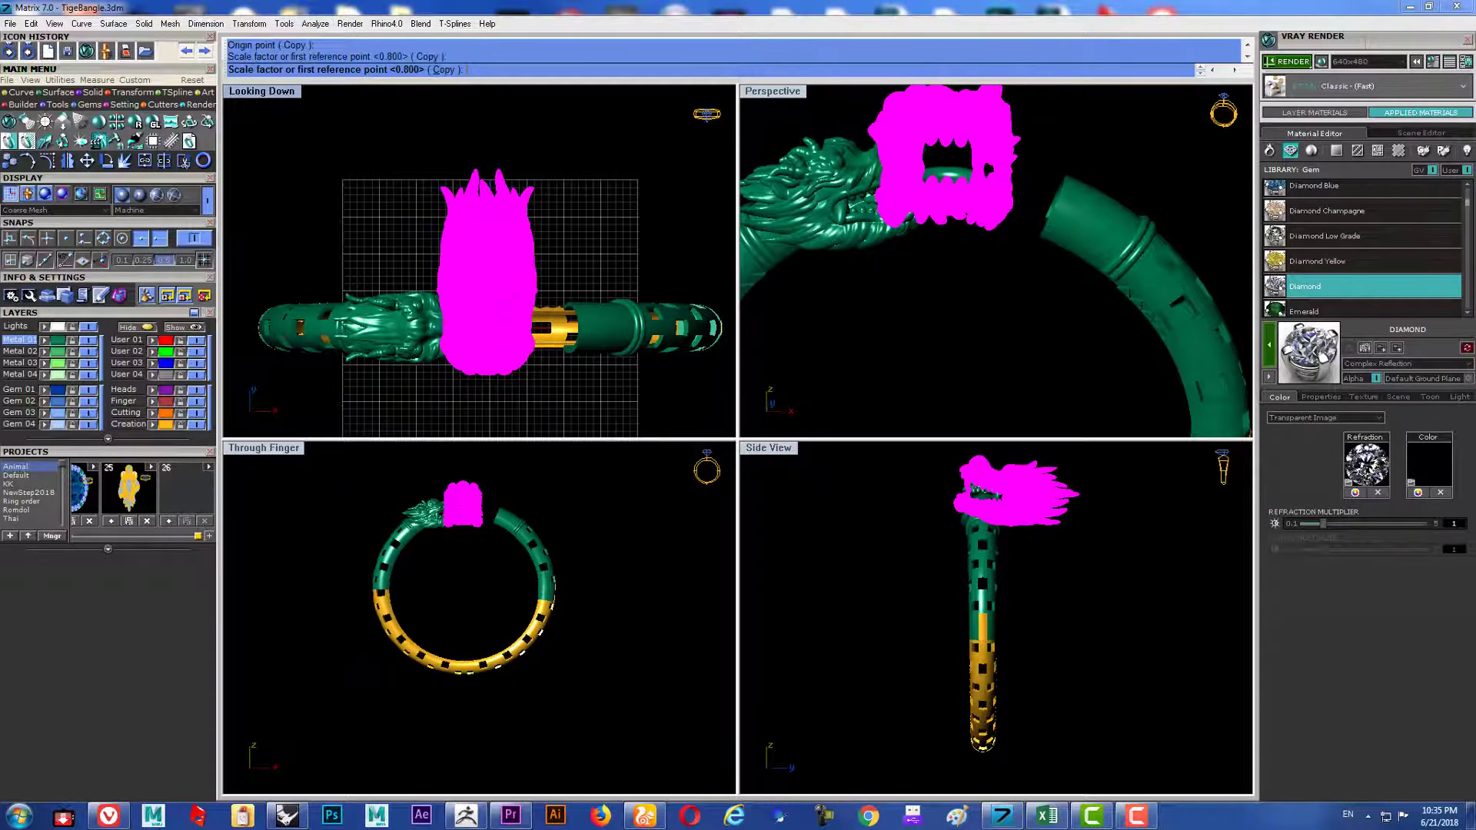
key(Return)
key(Return)
click(492, 322)
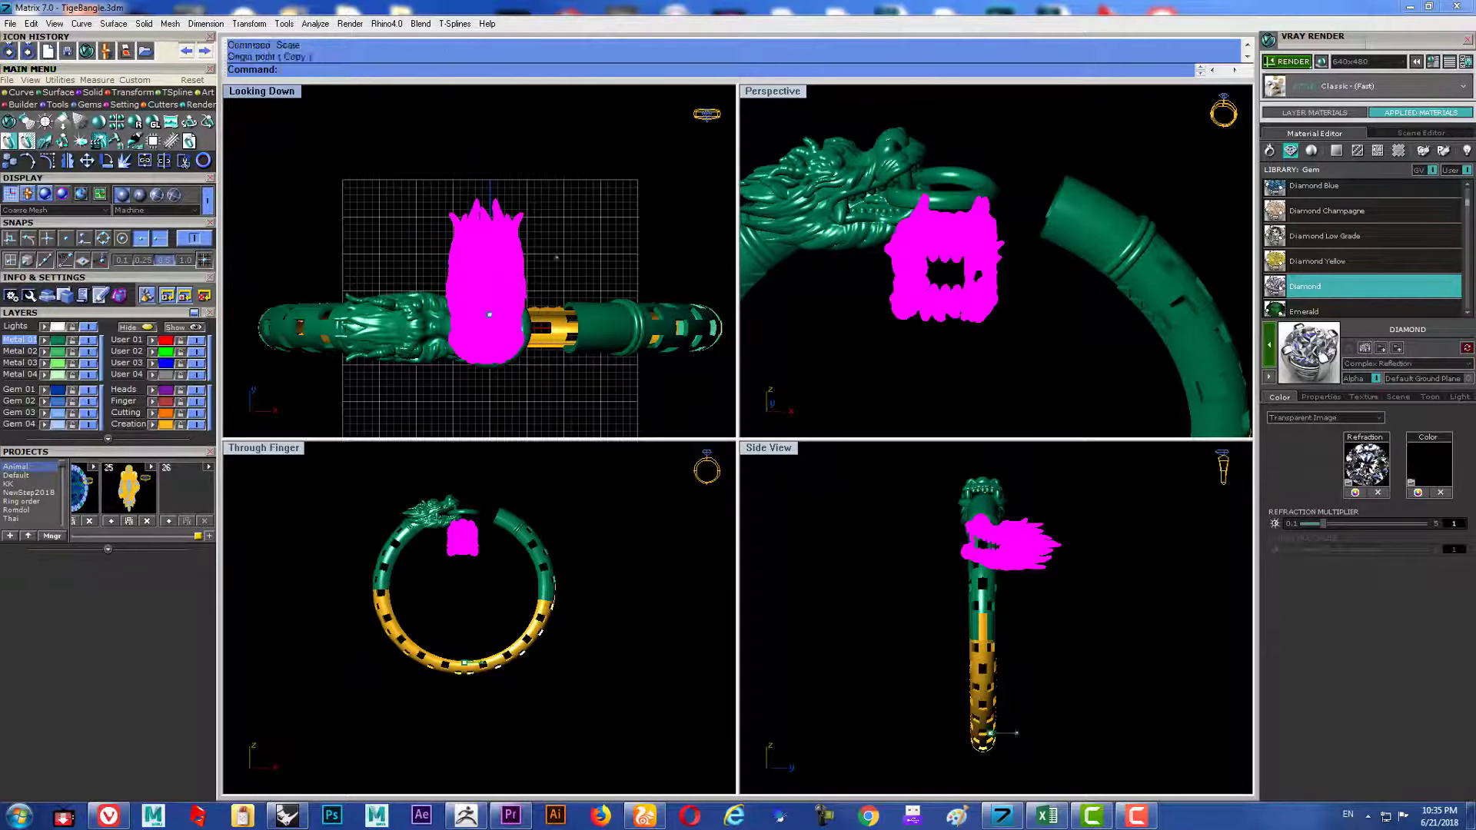
key(Return)
click(578, 239)
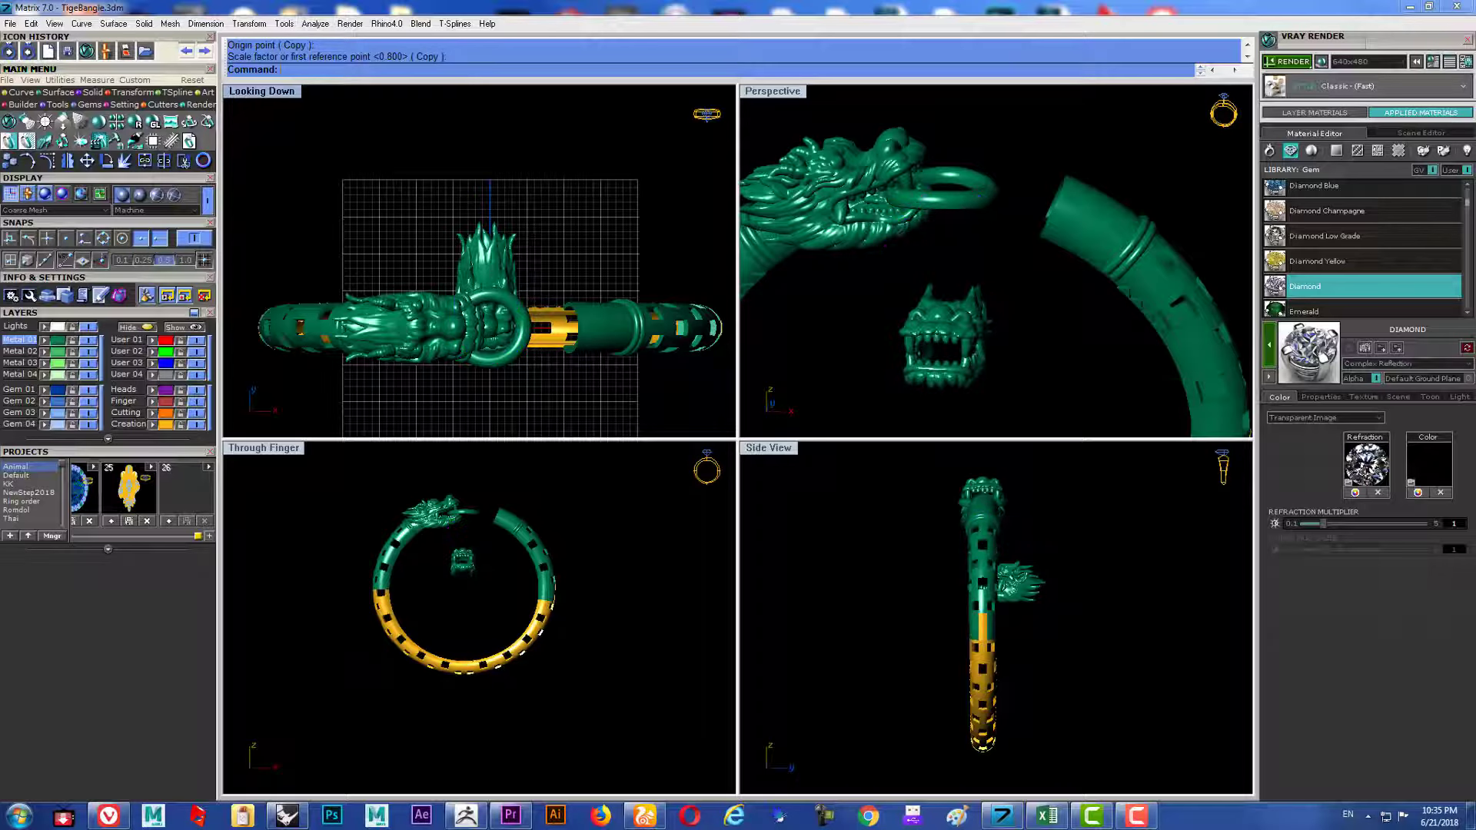
click(462, 561)
scroll(464, 569, up, 4)
Move the head into the bangle's gap and make a rotated copy facing back.
mouse_move(484, 514)
mouse_down()
mouse_move(464, 579)
mouse_move(500, 464)
mouse_up()
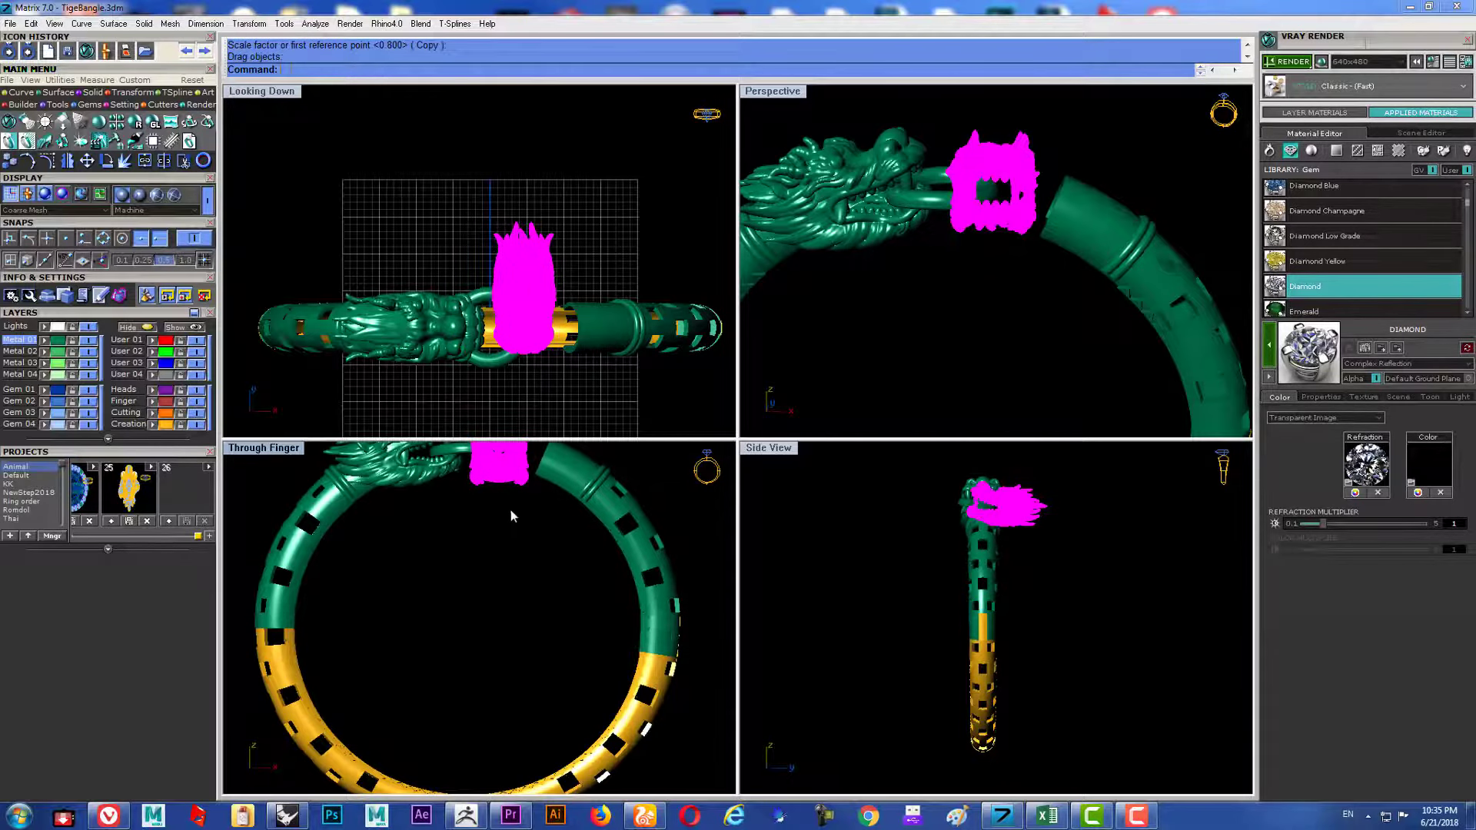
right_drag(511, 515, 466, 603)
scroll(532, 282, up, 2)
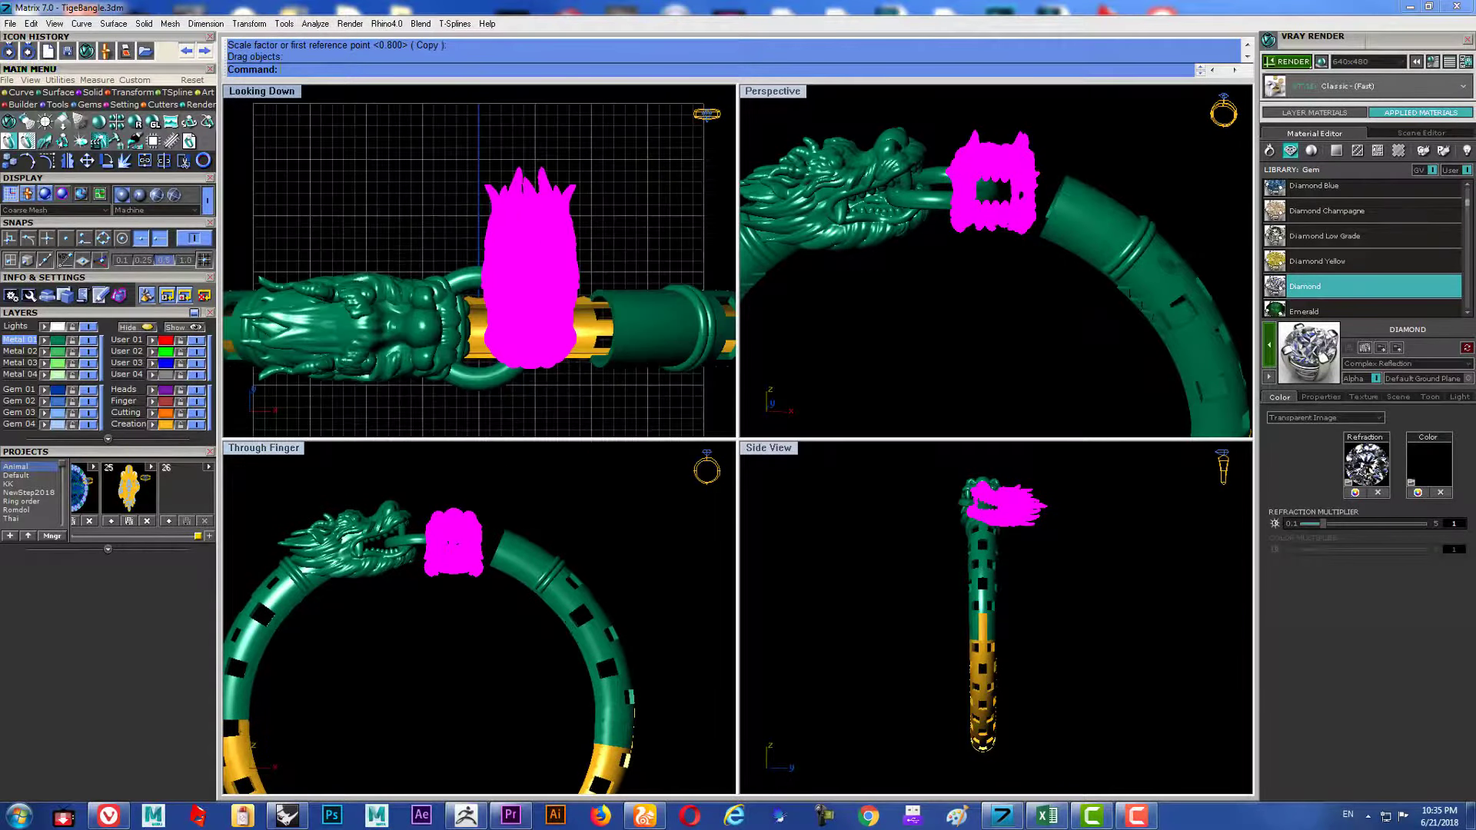
click(532, 282)
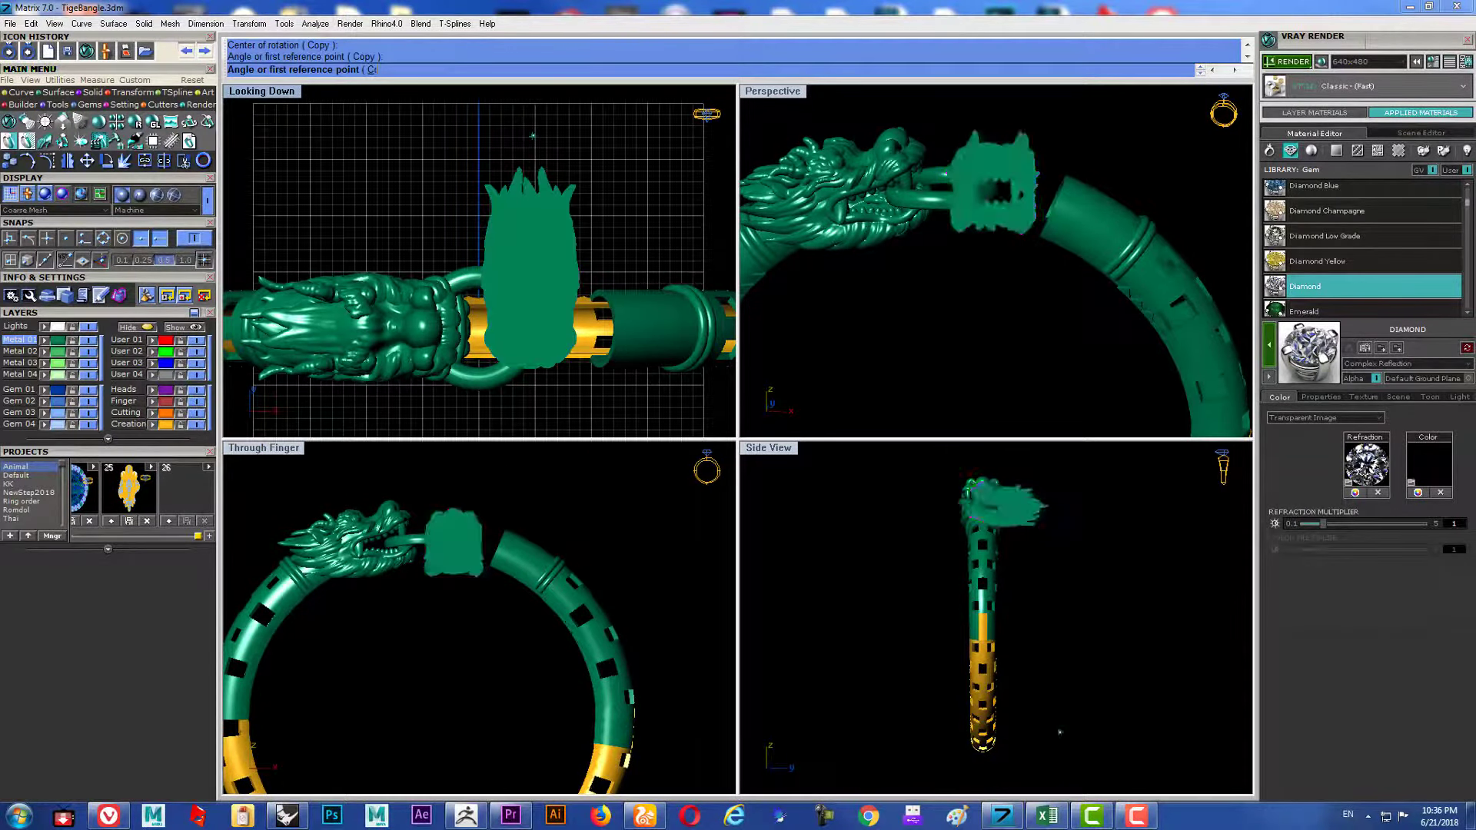
click(1060, 732)
right_drag(666, 275, 419, 242)
click(445, 266)
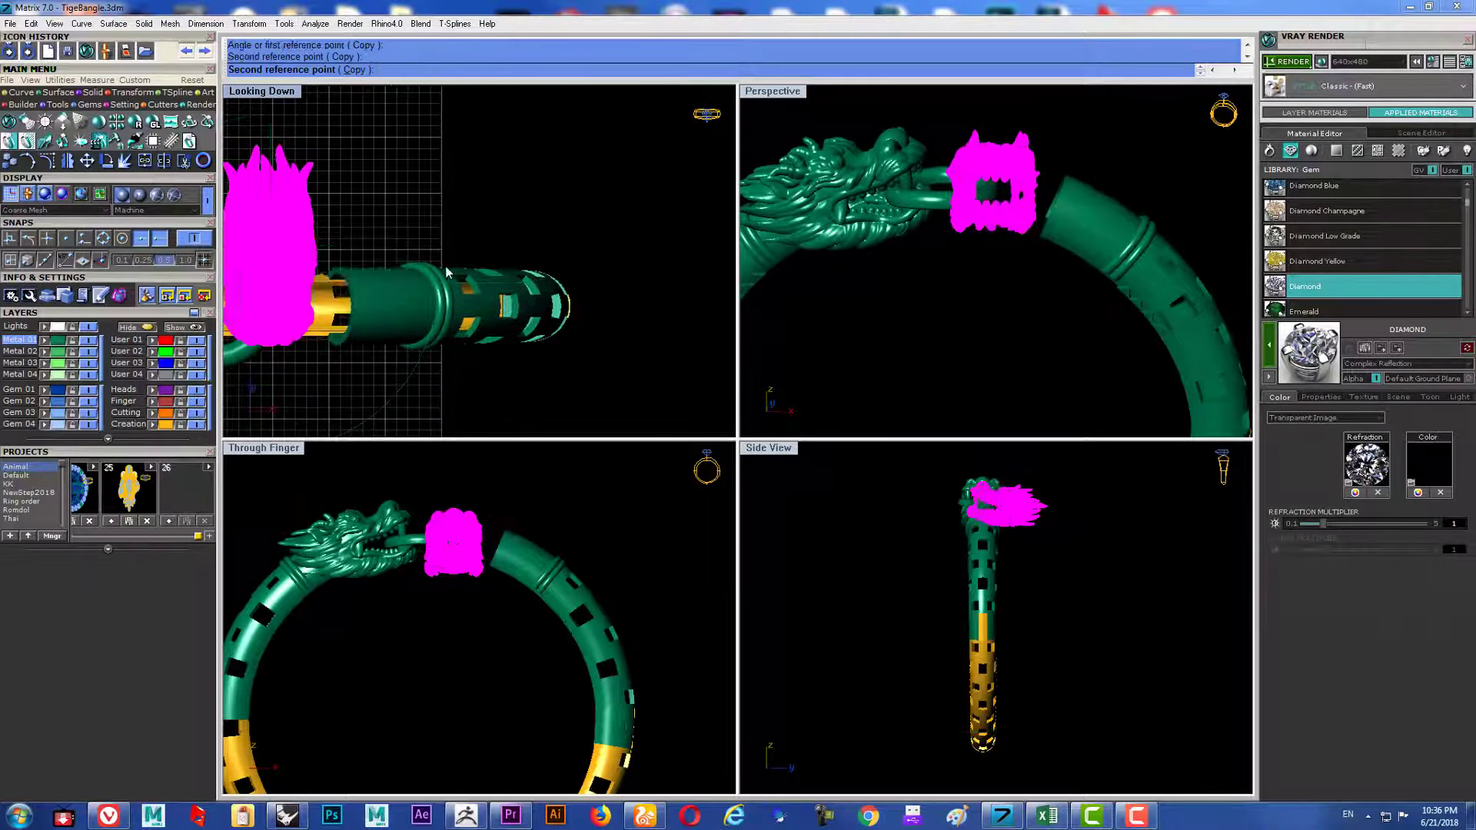
click(486, 249)
scroll(507, 277, up, 2)
scroll(538, 296, up, 2)
scroll(538, 307, up, 2)
key(Escape)
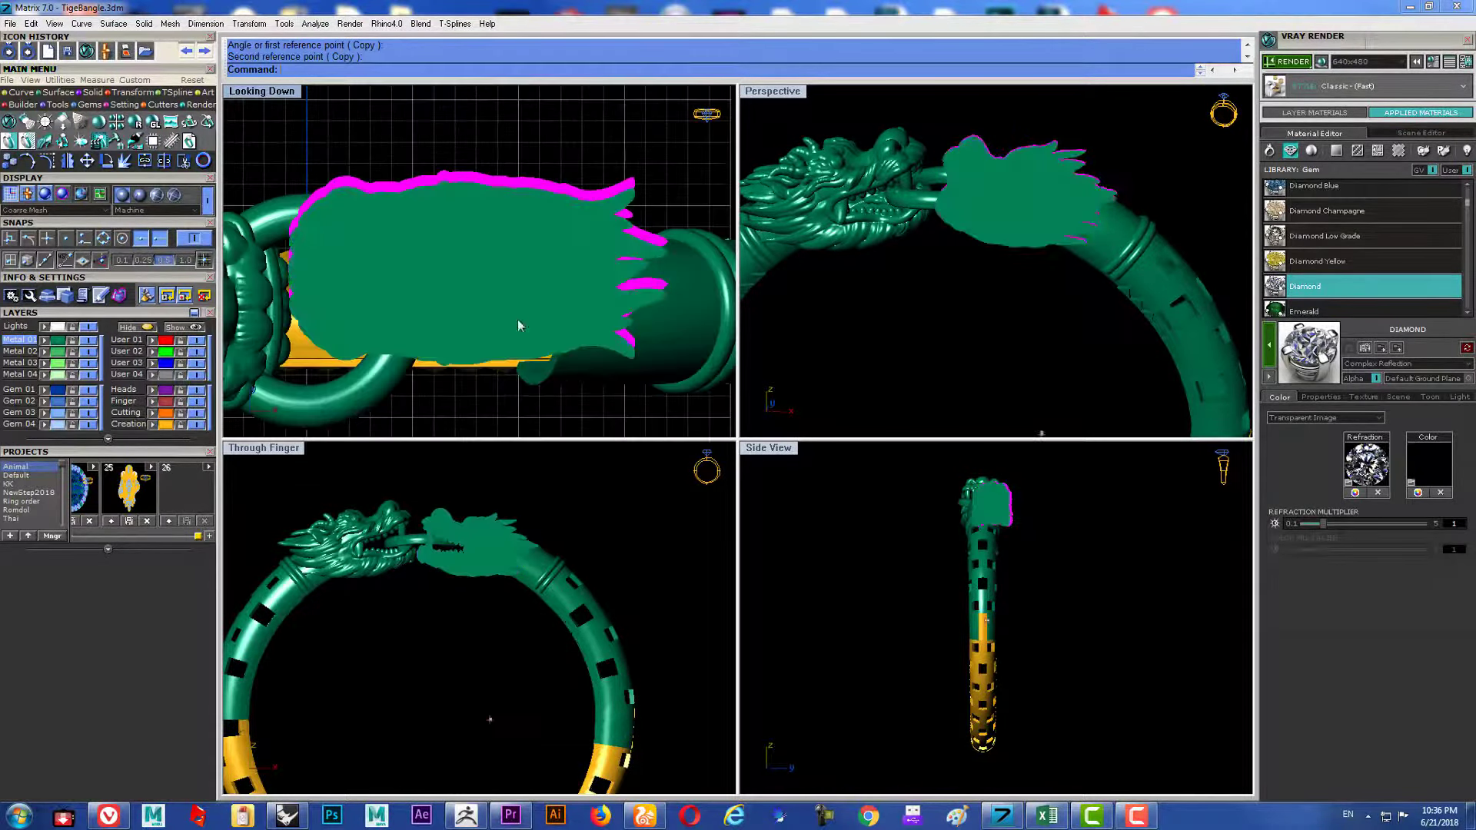
Move the rotated copy onto the bangle's other open end, facing the original.
mouse_move(523, 333)
mouse_down()
mouse_move(487, 597)
mouse_move(469, 592)
mouse_up()
scroll(469, 580, up, 2)
scroll(469, 579, up, 2)
scroll(492, 607, up, 2)
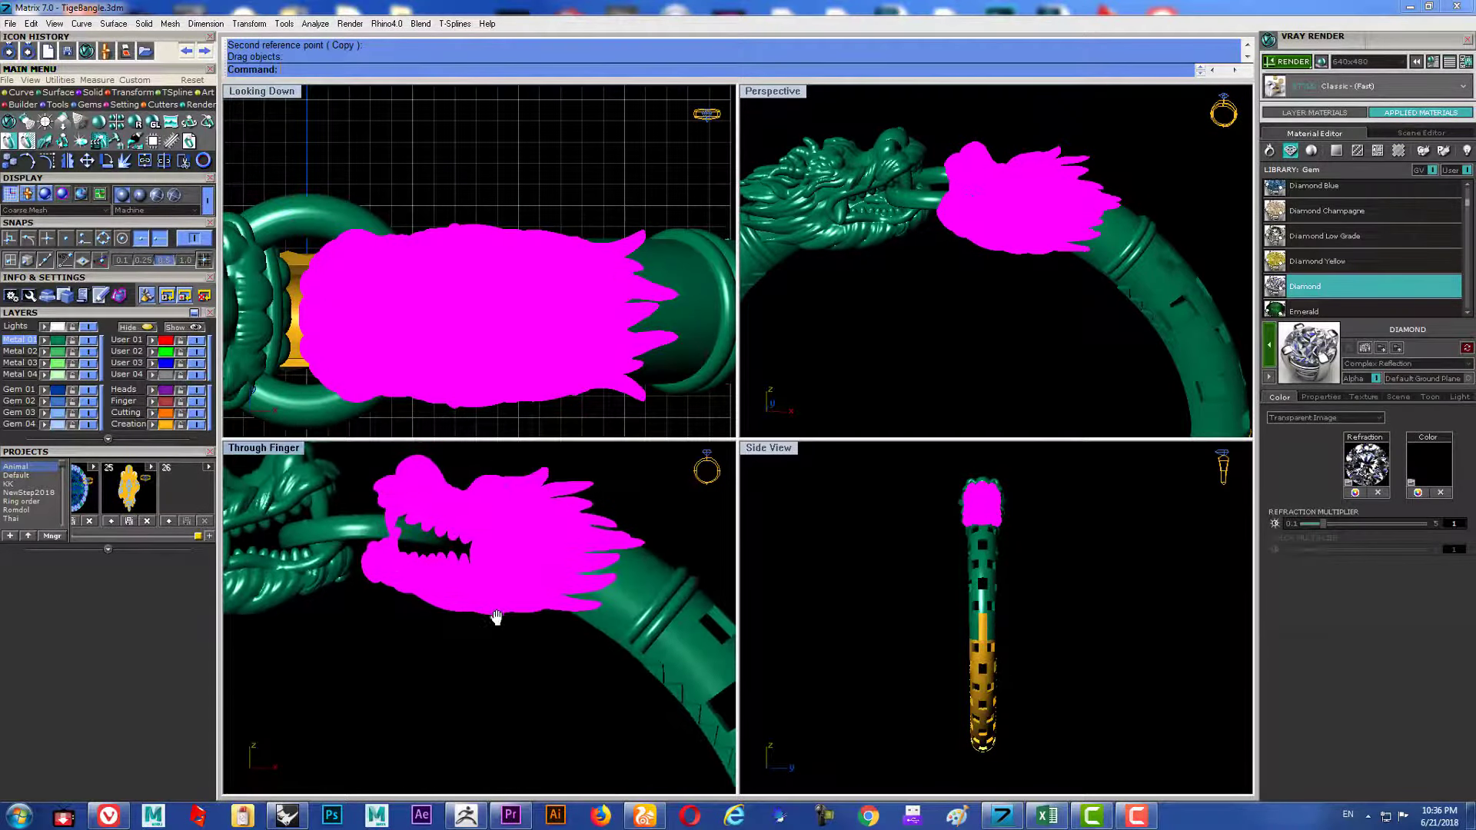
scroll(492, 607, down, 2)
scroll(400, 661, down, 2)
key(Escape)
scroll(470, 608, down, 2)
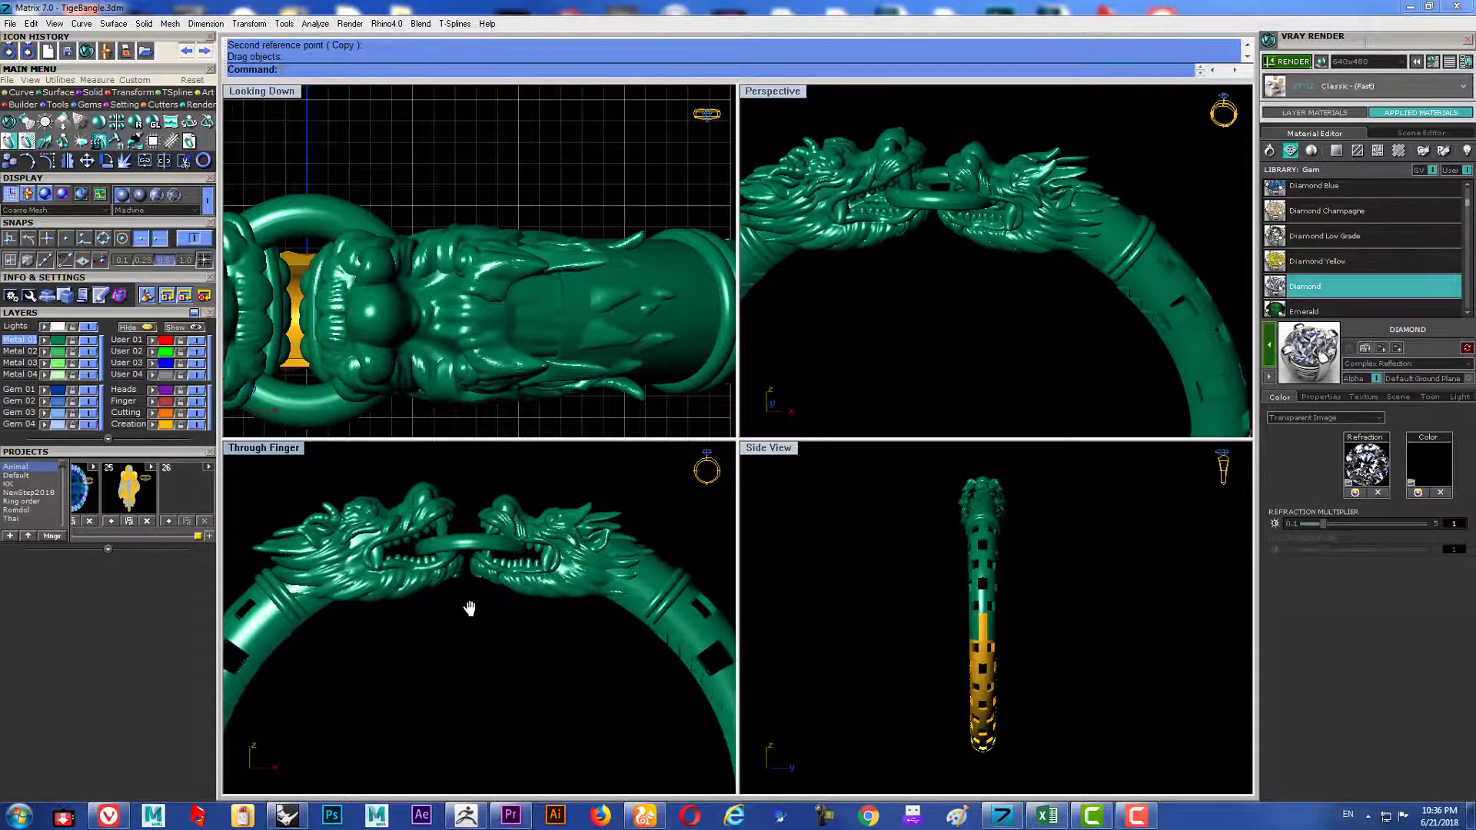
scroll(470, 608, up, 2)
Place the copied head gripping the ring and scale it by 0.8.
drag(585, 568, 595, 569)
click(497, 649)
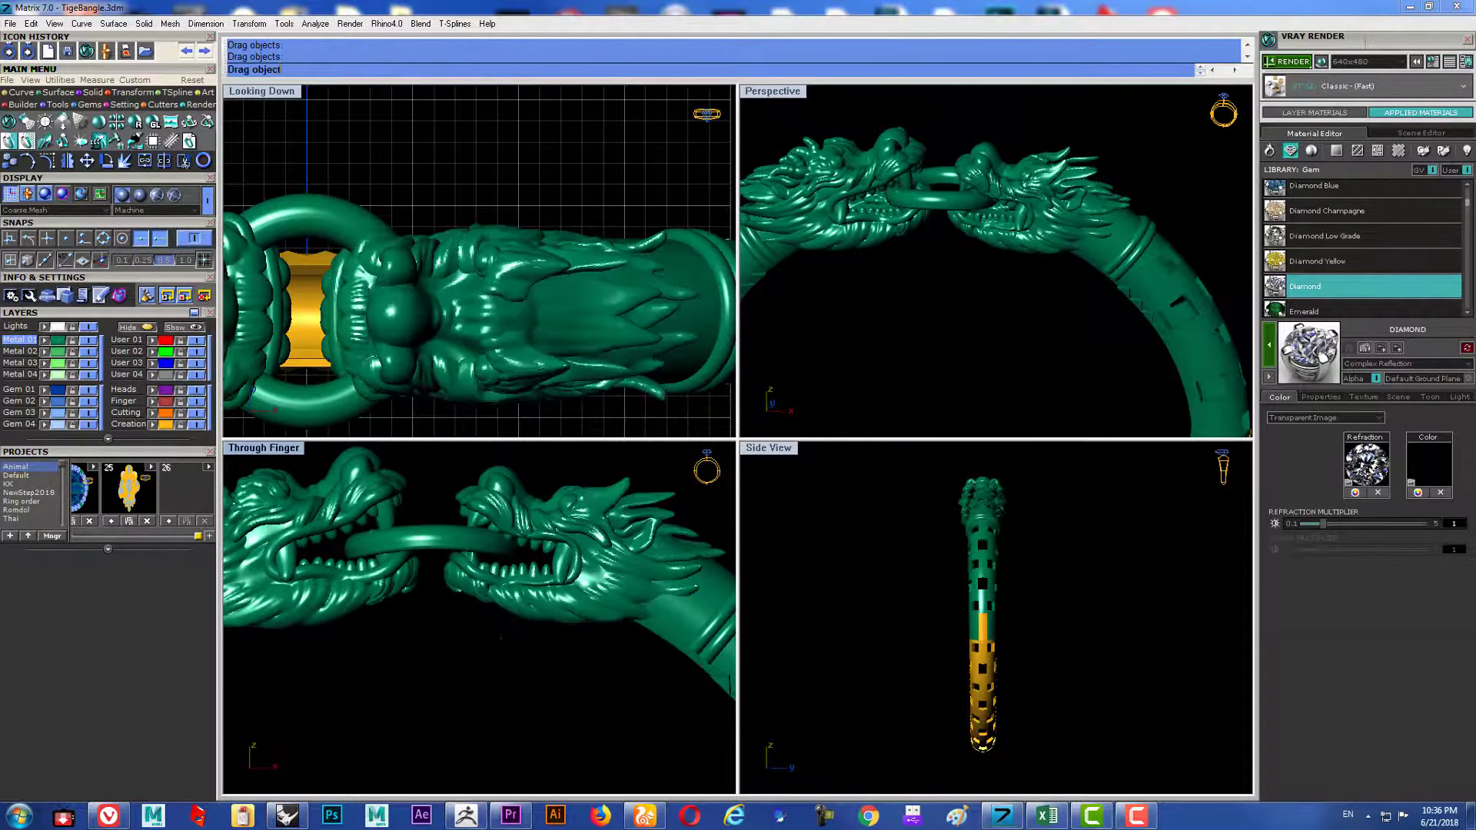
scroll(500, 636, down, 2)
click(574, 574)
scroll(497, 242, down, 2)
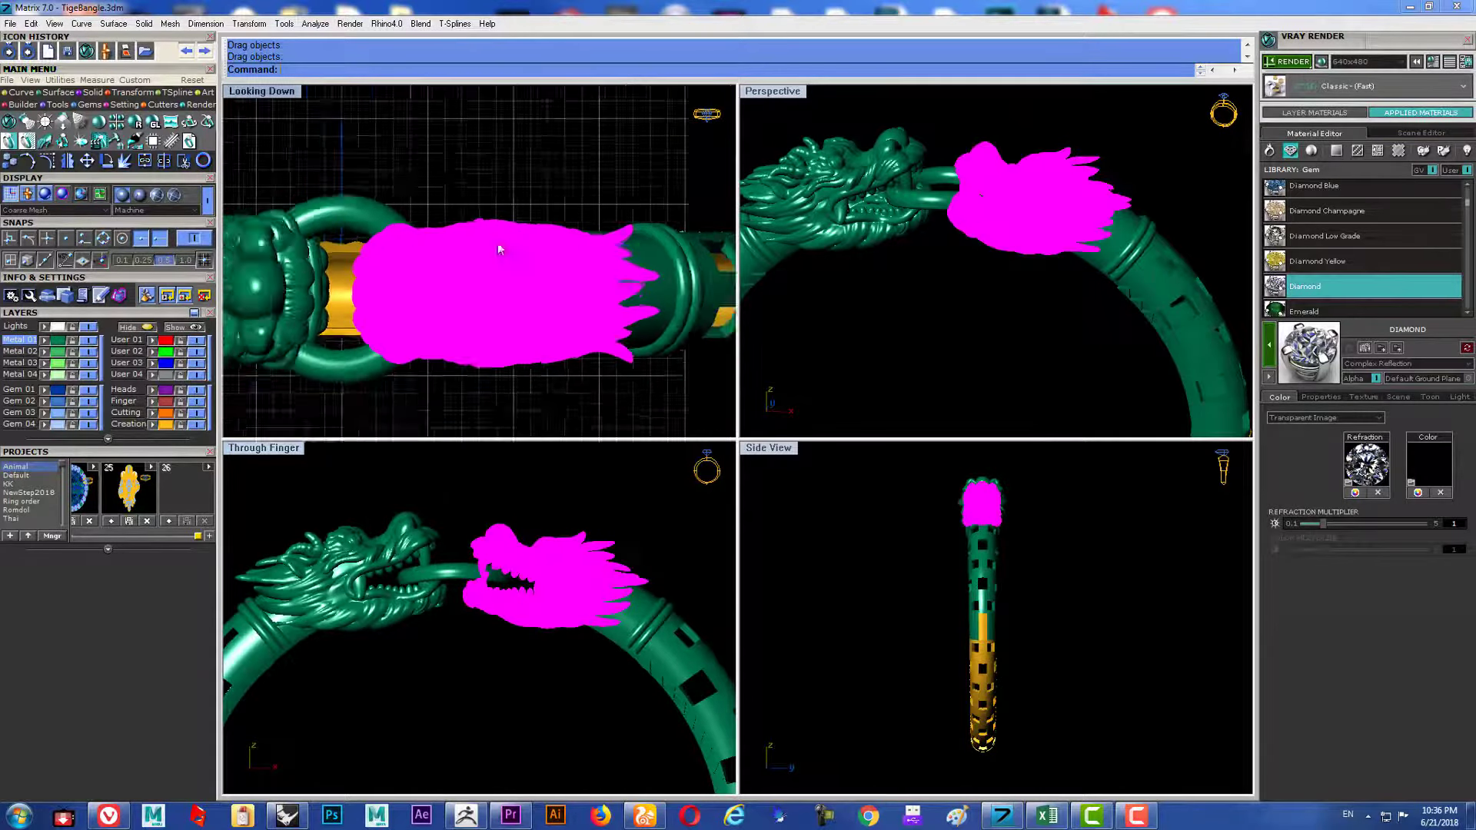
scroll(498, 248, down, 1)
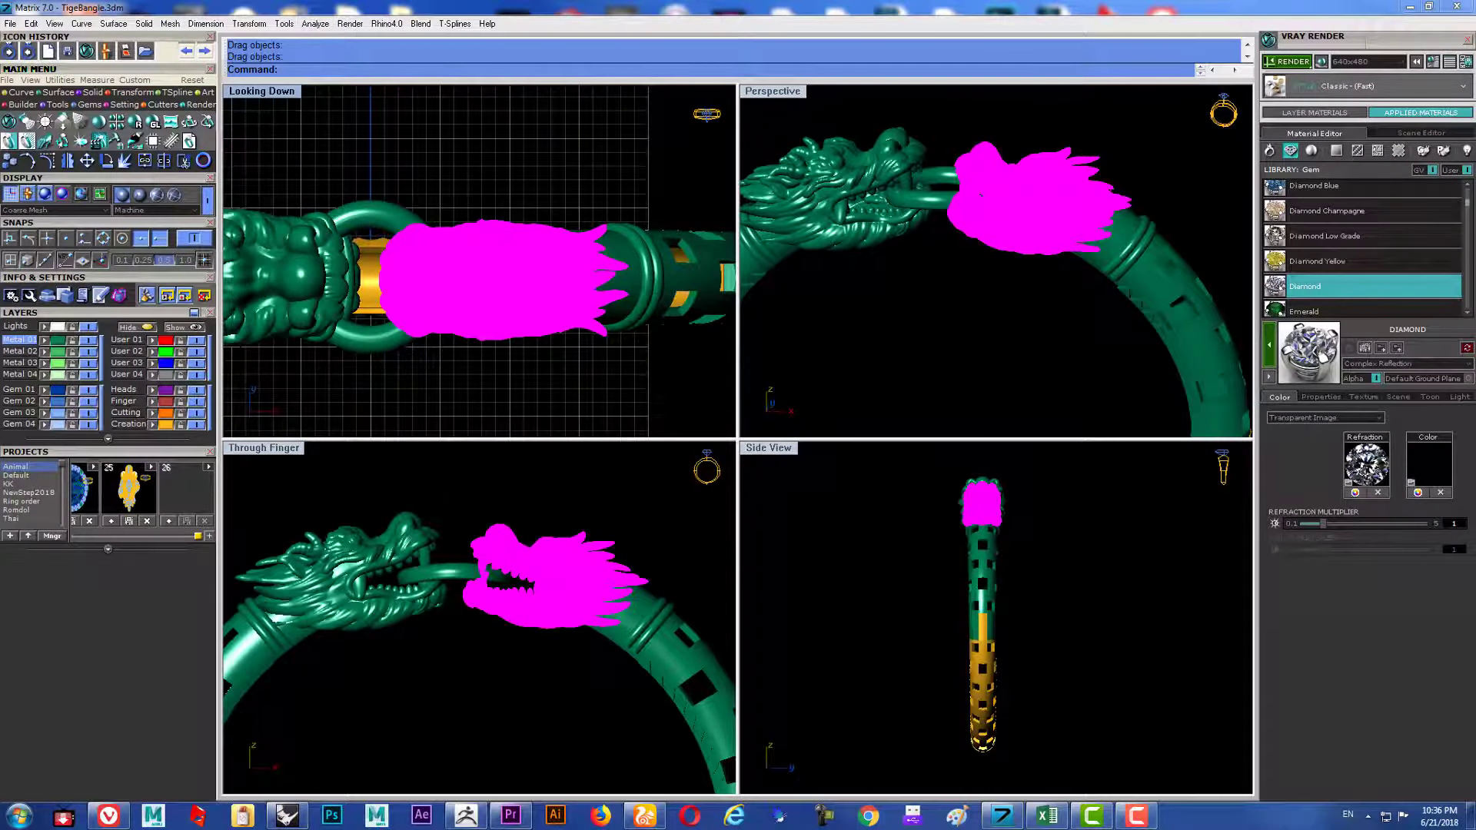
text(sc)
key(Return)
click(486, 276)
click(533, 165)
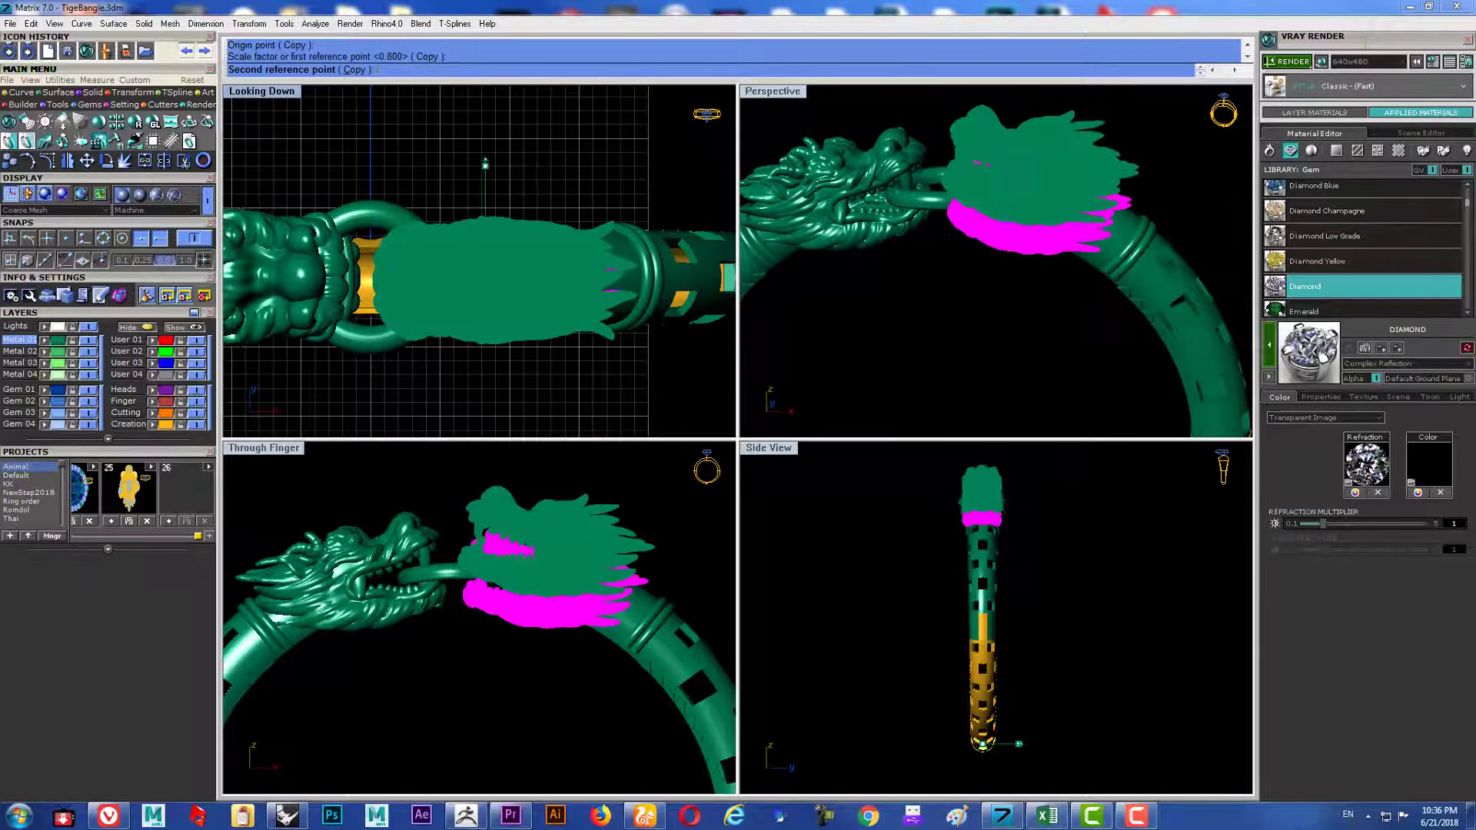
click(546, 154)
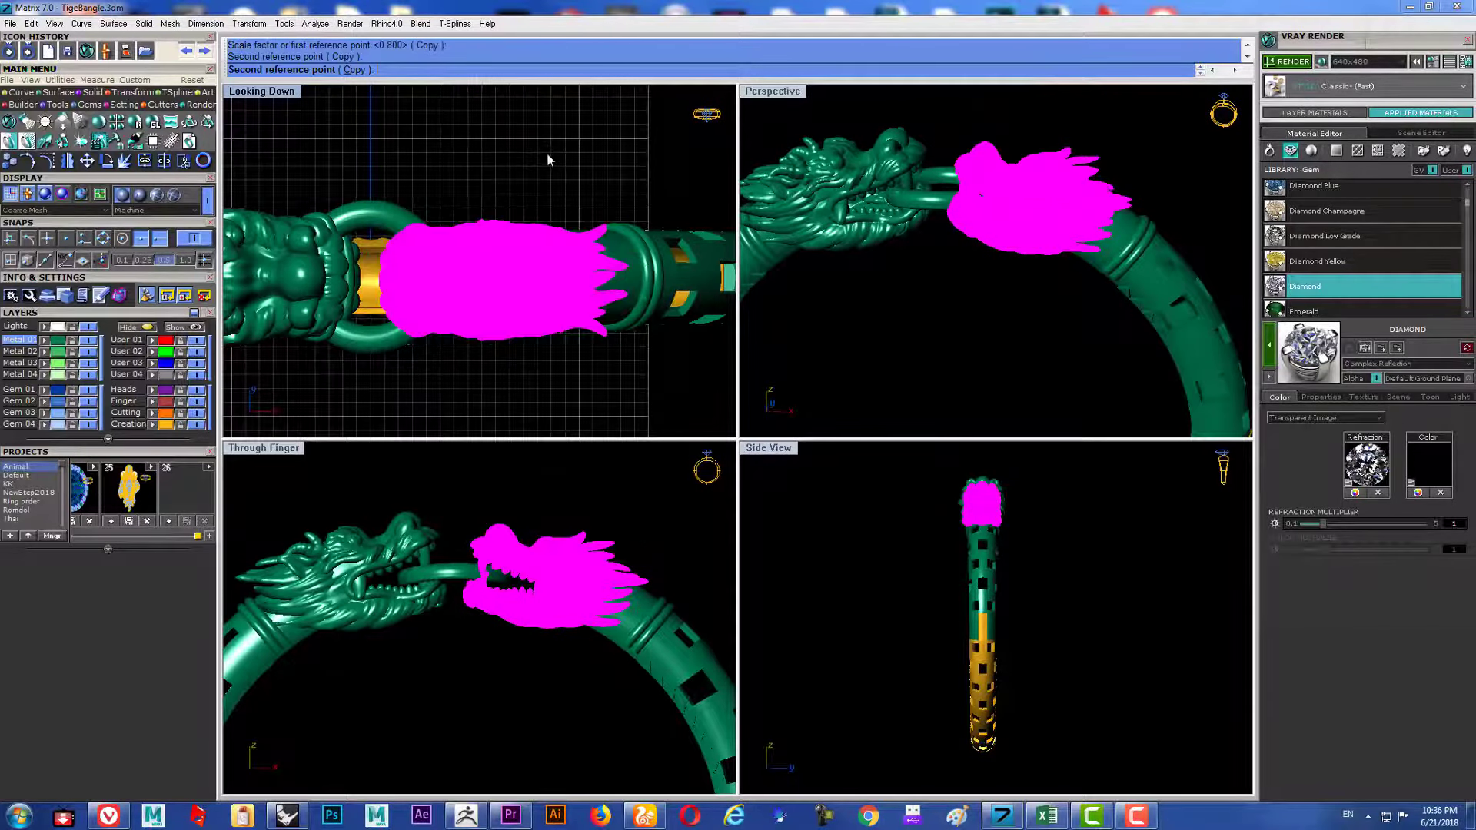
key(Escape)
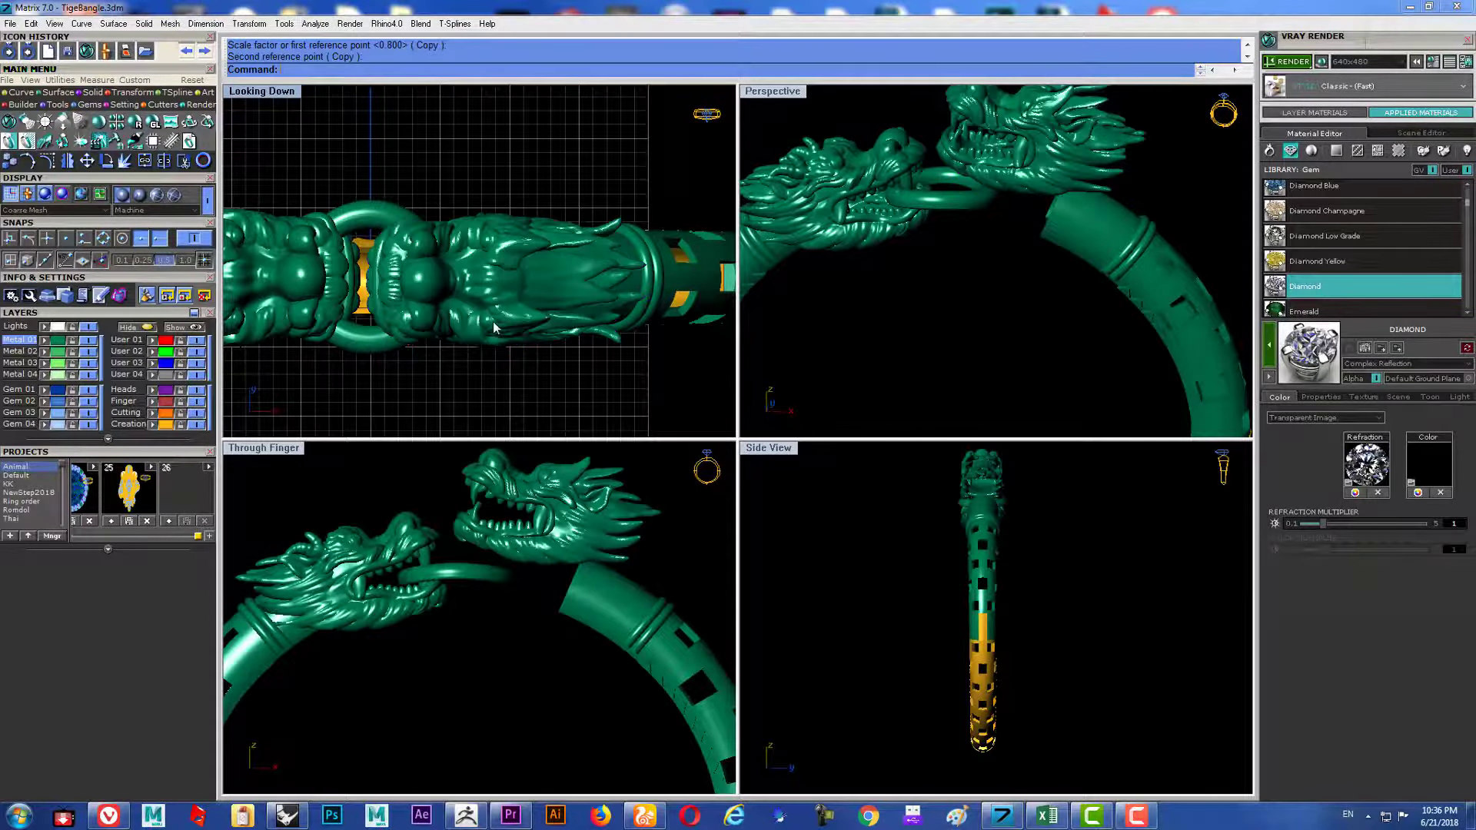
Nudge the scaled head up twice, then drag it down toward the ring.
click(504, 298)
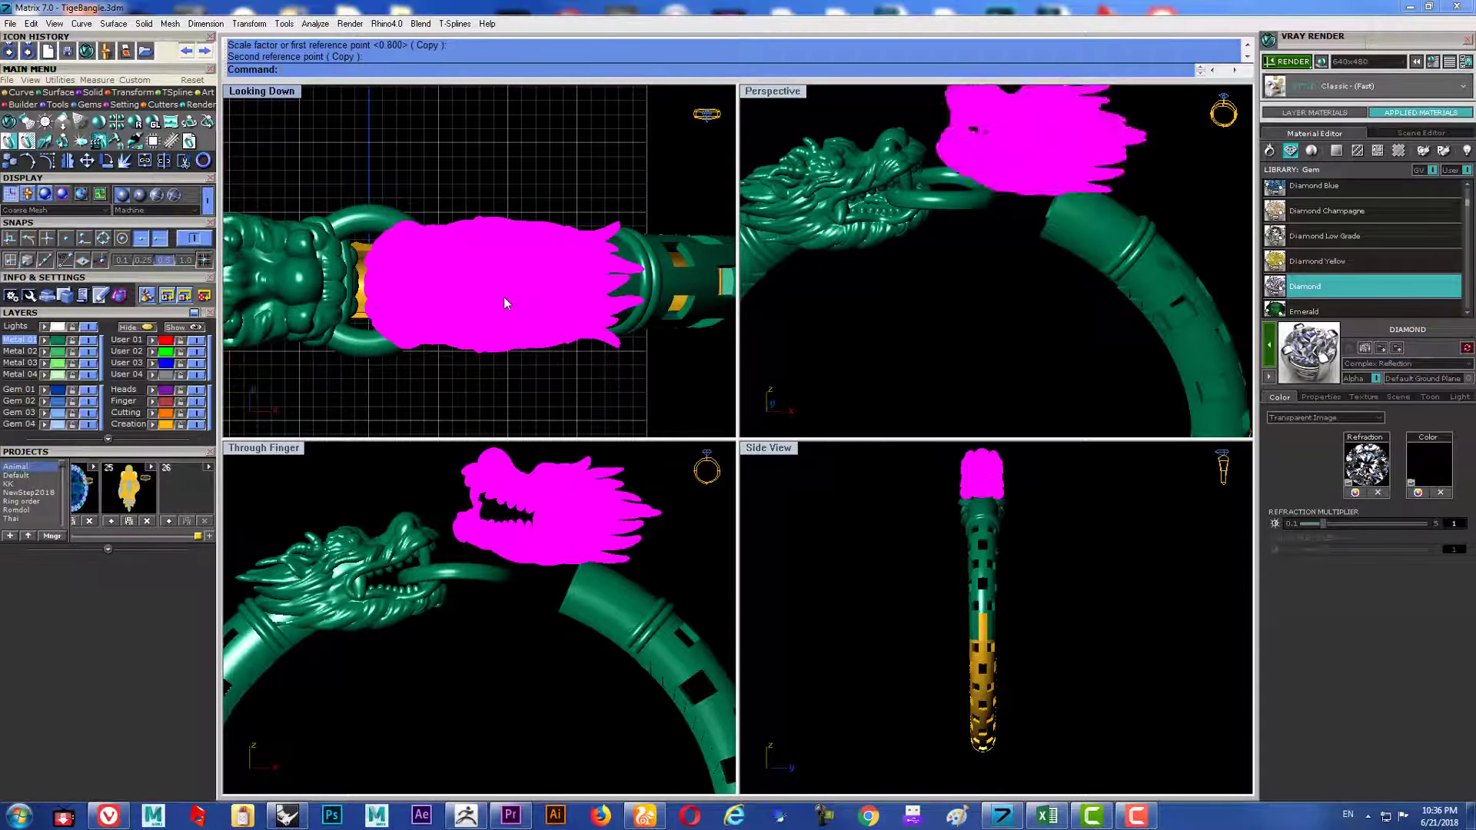
key(alt+Up)
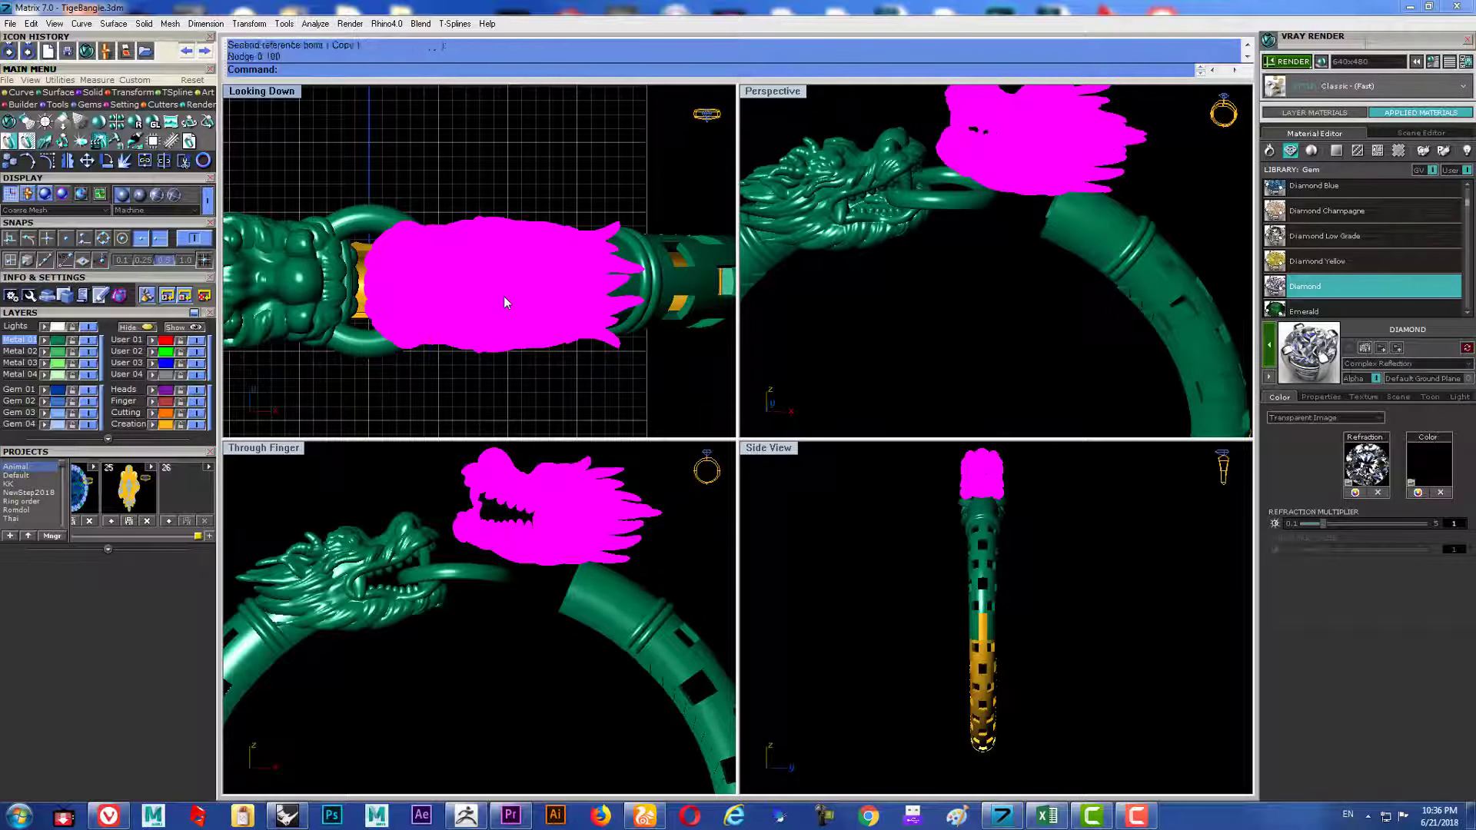
key(alt+Up)
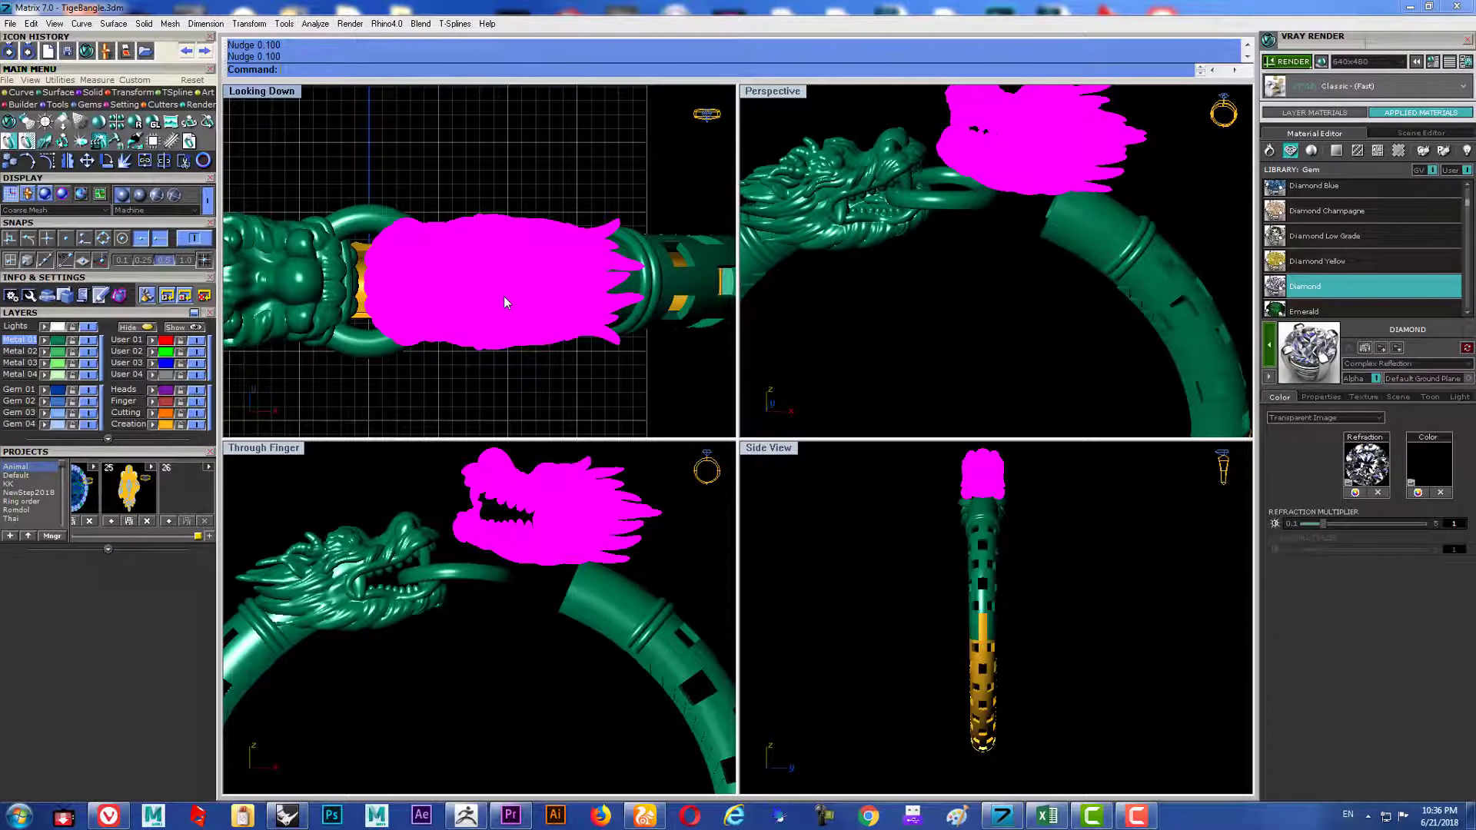
drag(566, 520, 561, 561)
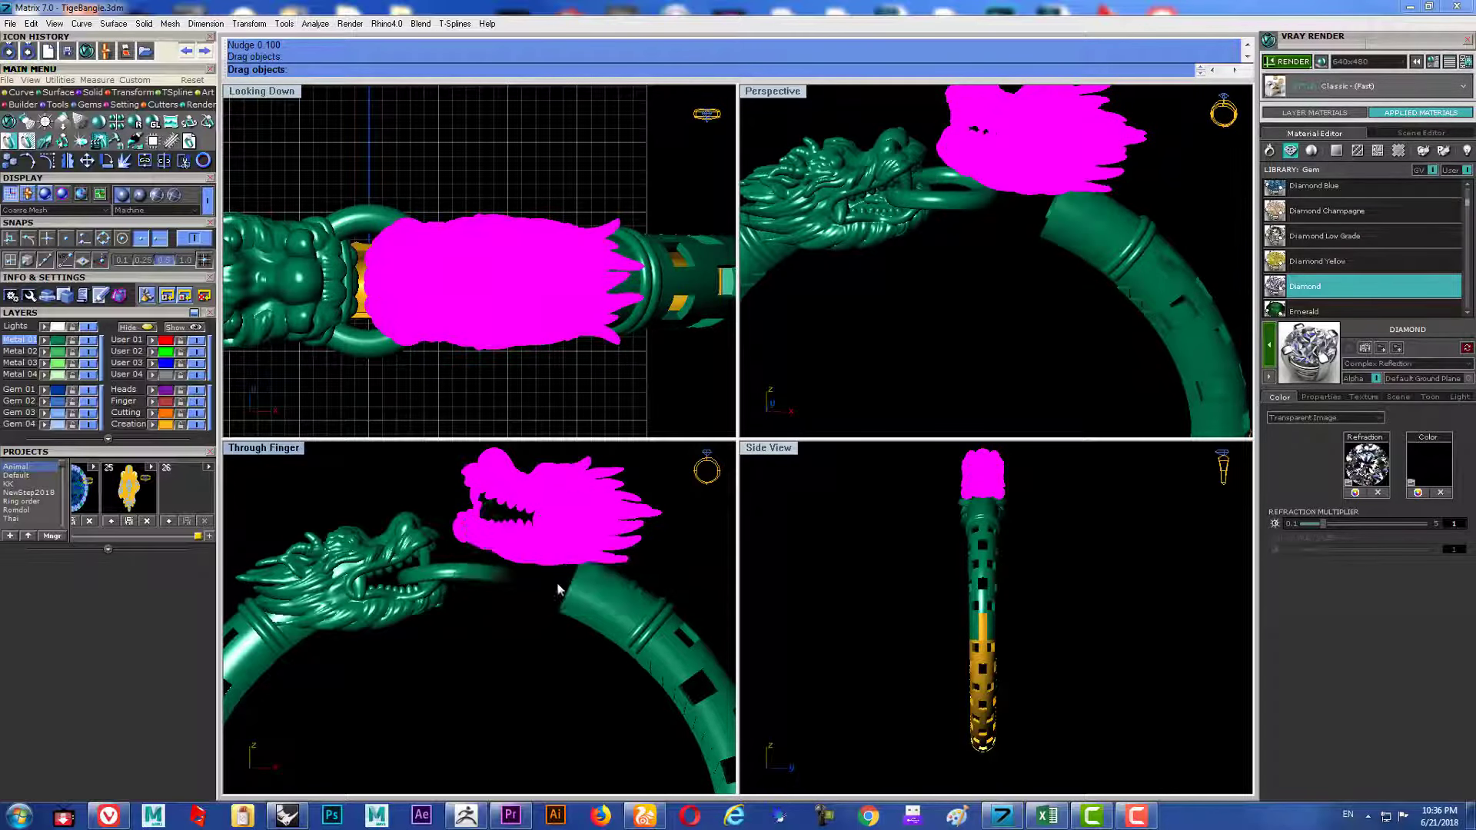
click(552, 651)
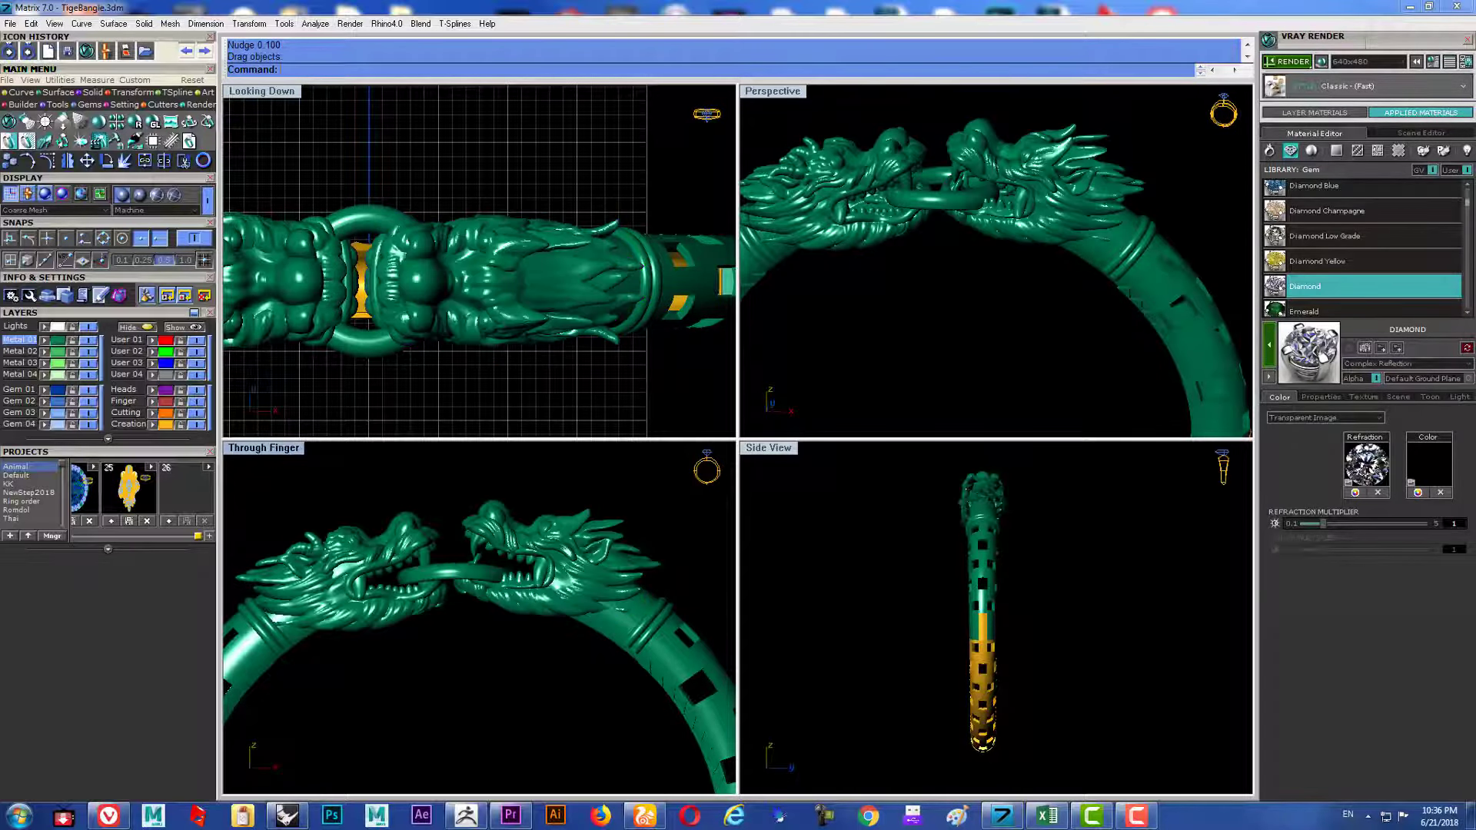
scroll(557, 649, down, 2)
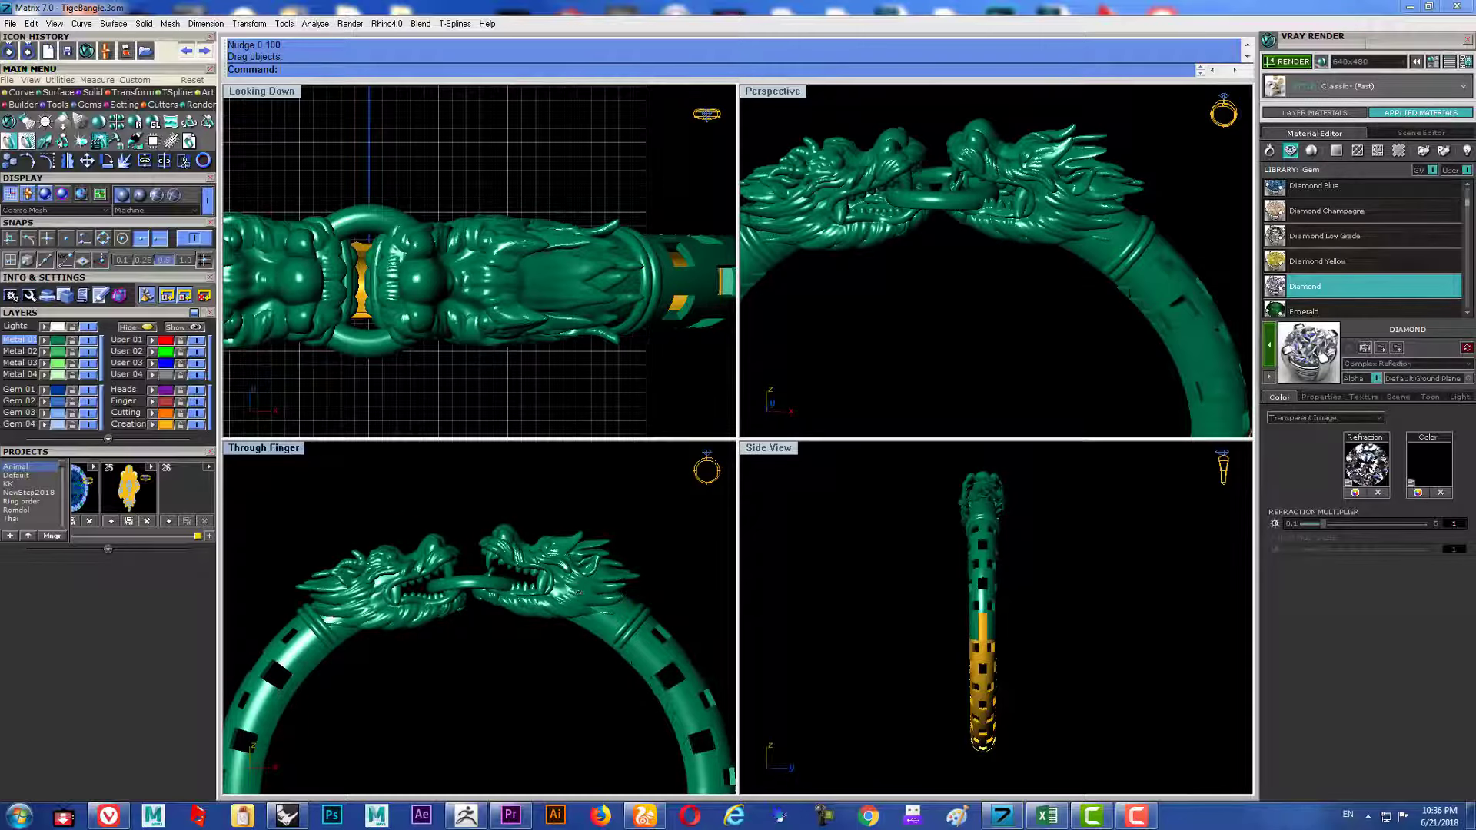
scroll(534, 342, down, 1)
scroll(530, 315, down, 1)
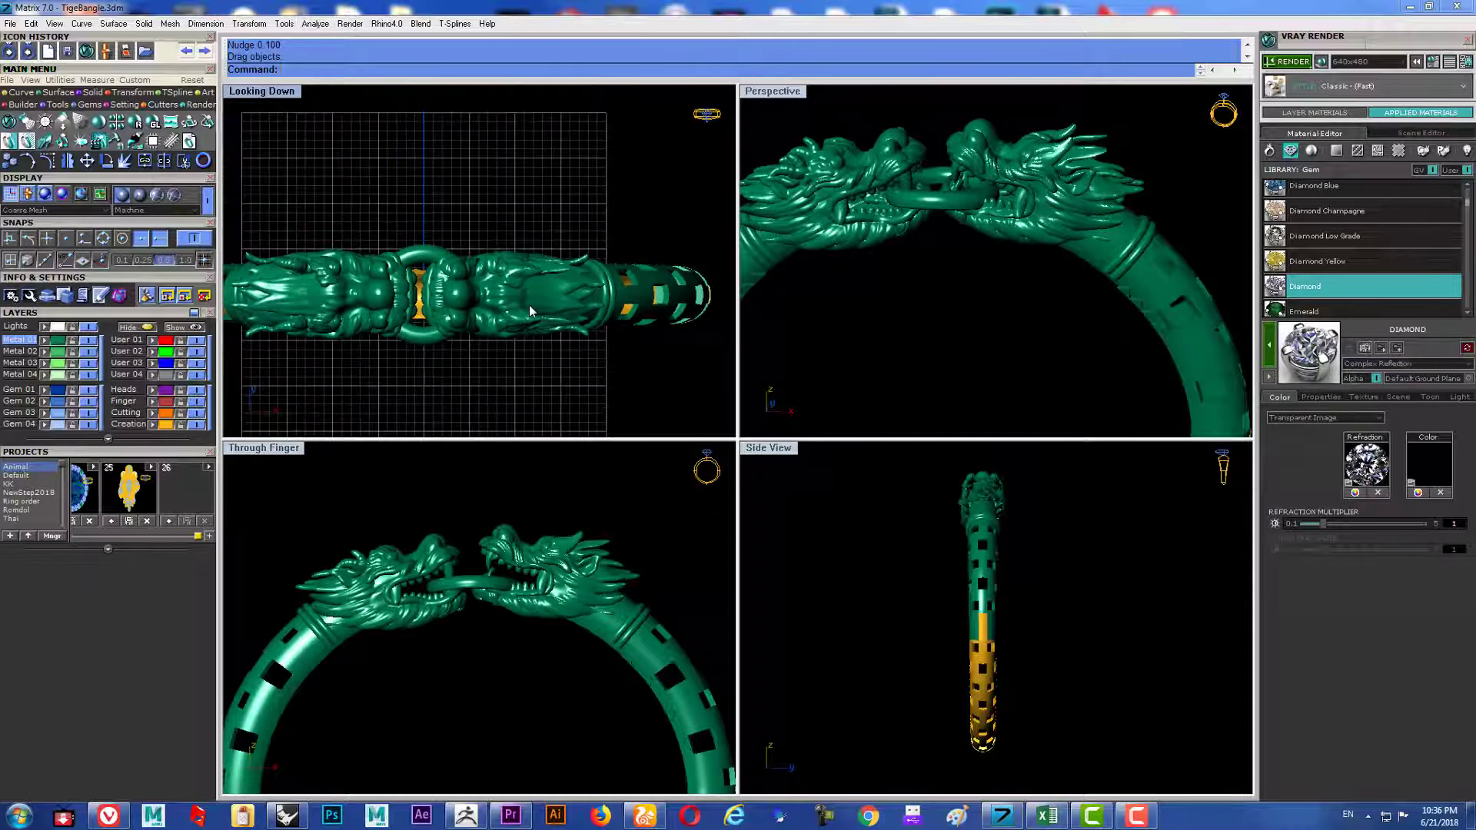
scroll(561, 588, up, 1)
scroll(561, 588, up, 1)
Shift the right head closer to the ring and nudge it snugly into place.
click(567, 577)
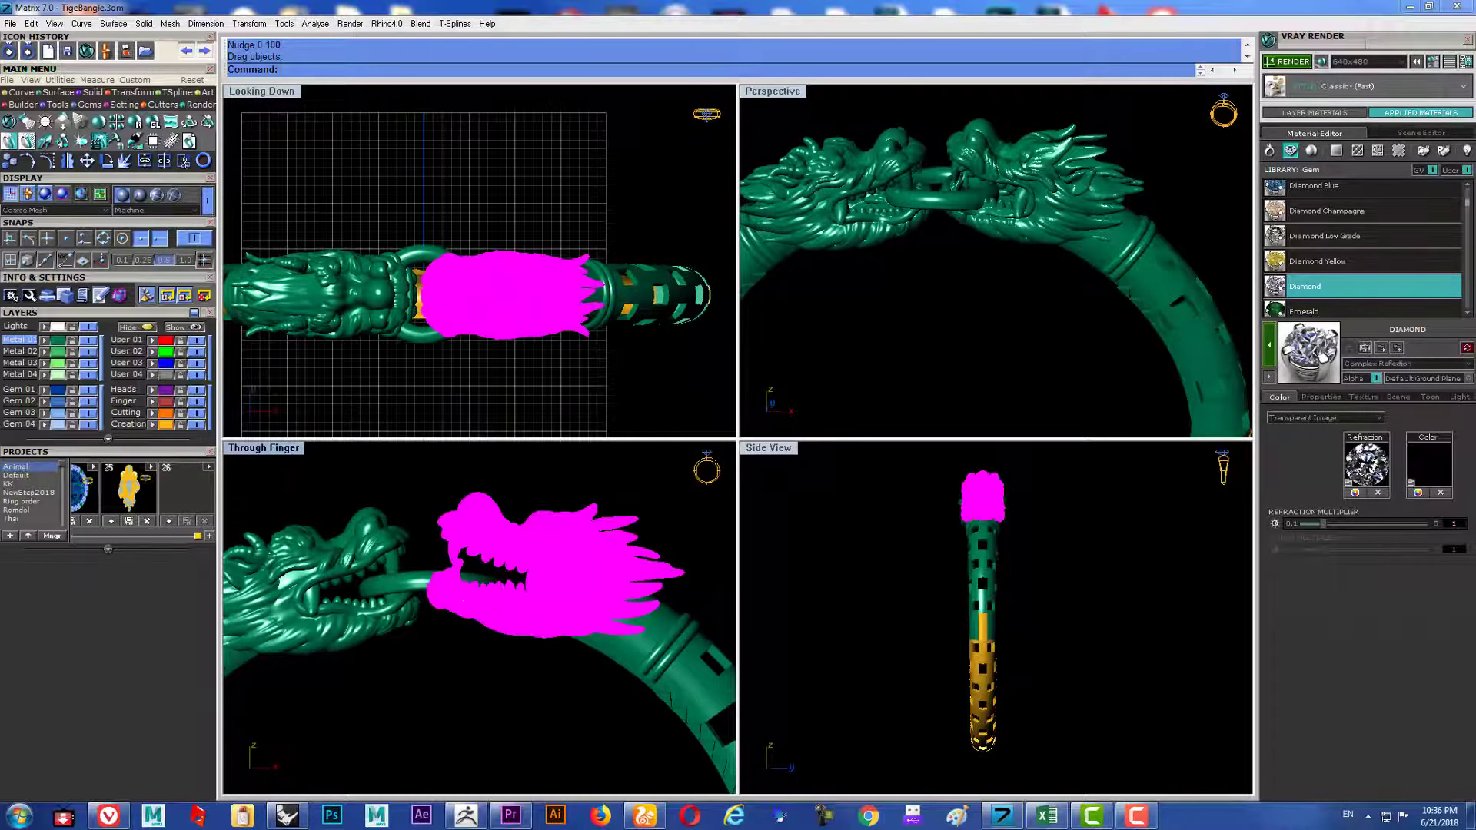
drag(567, 577, 601, 578)
scroll(533, 638, down, 2)
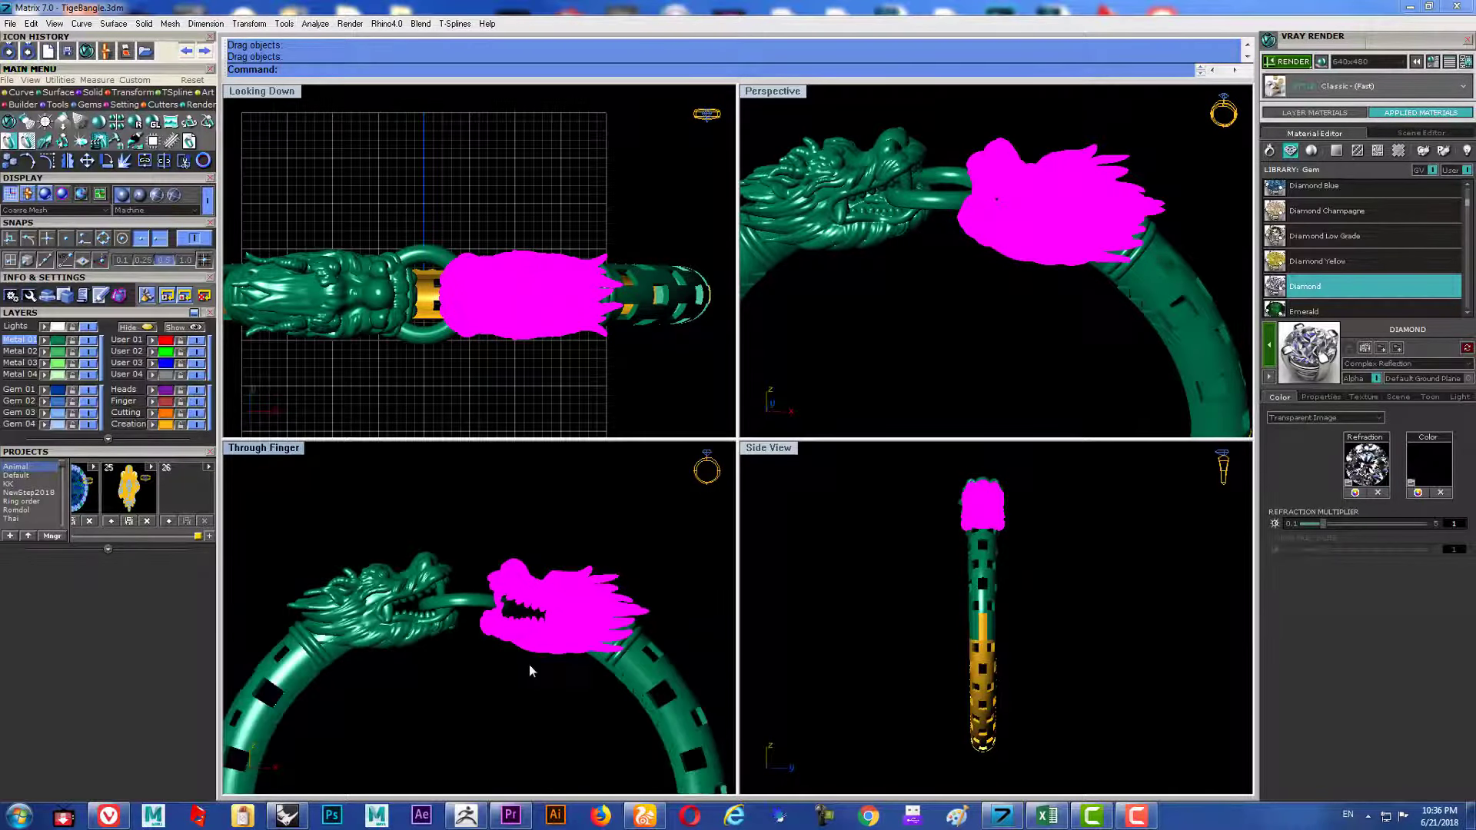
click(528, 664)
click(523, 610)
scroll(523, 609, up, 1)
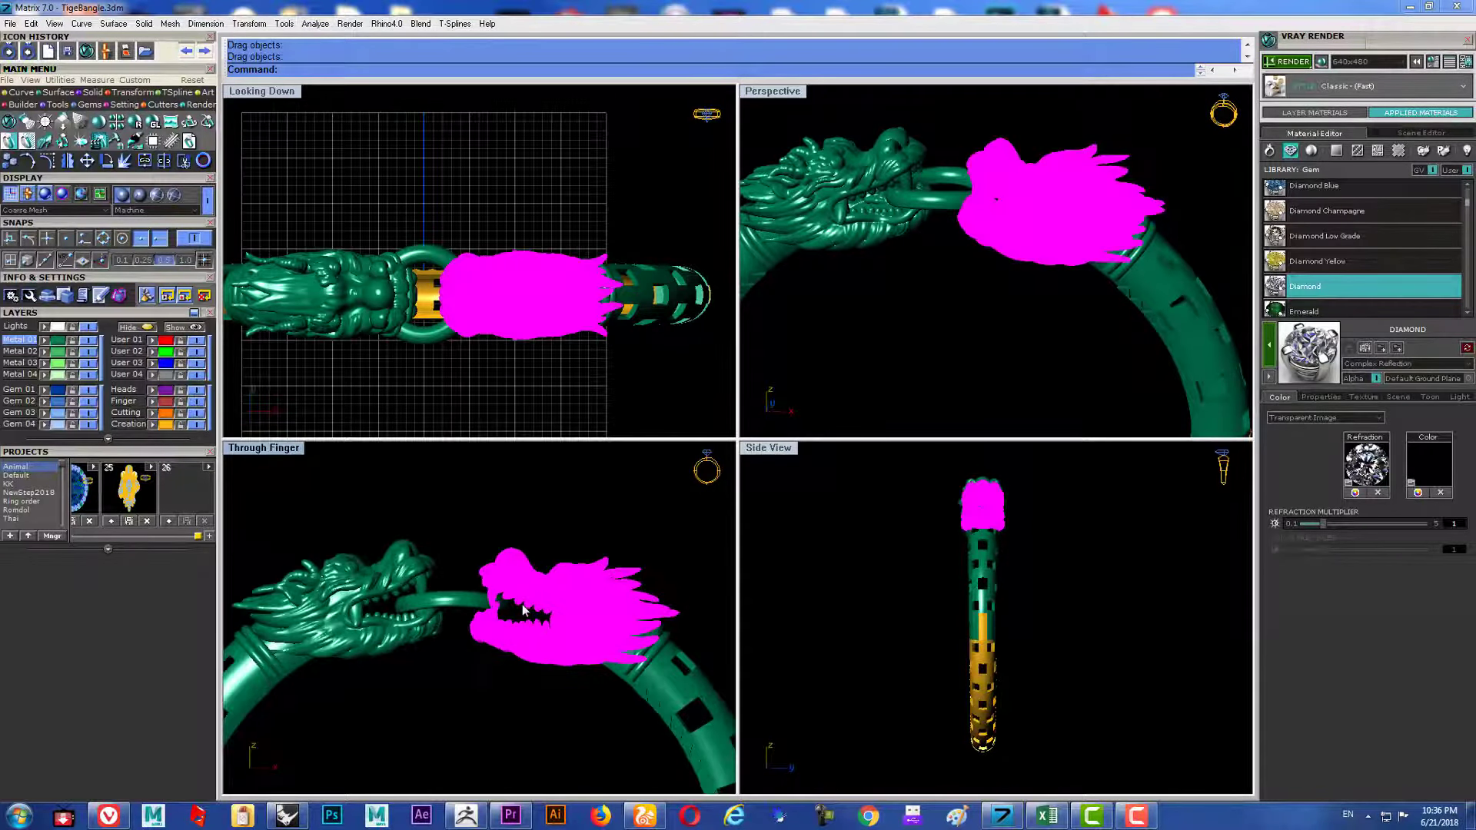
scroll(523, 610, up, 1)
key(alt+Up)
key(alt+Up)
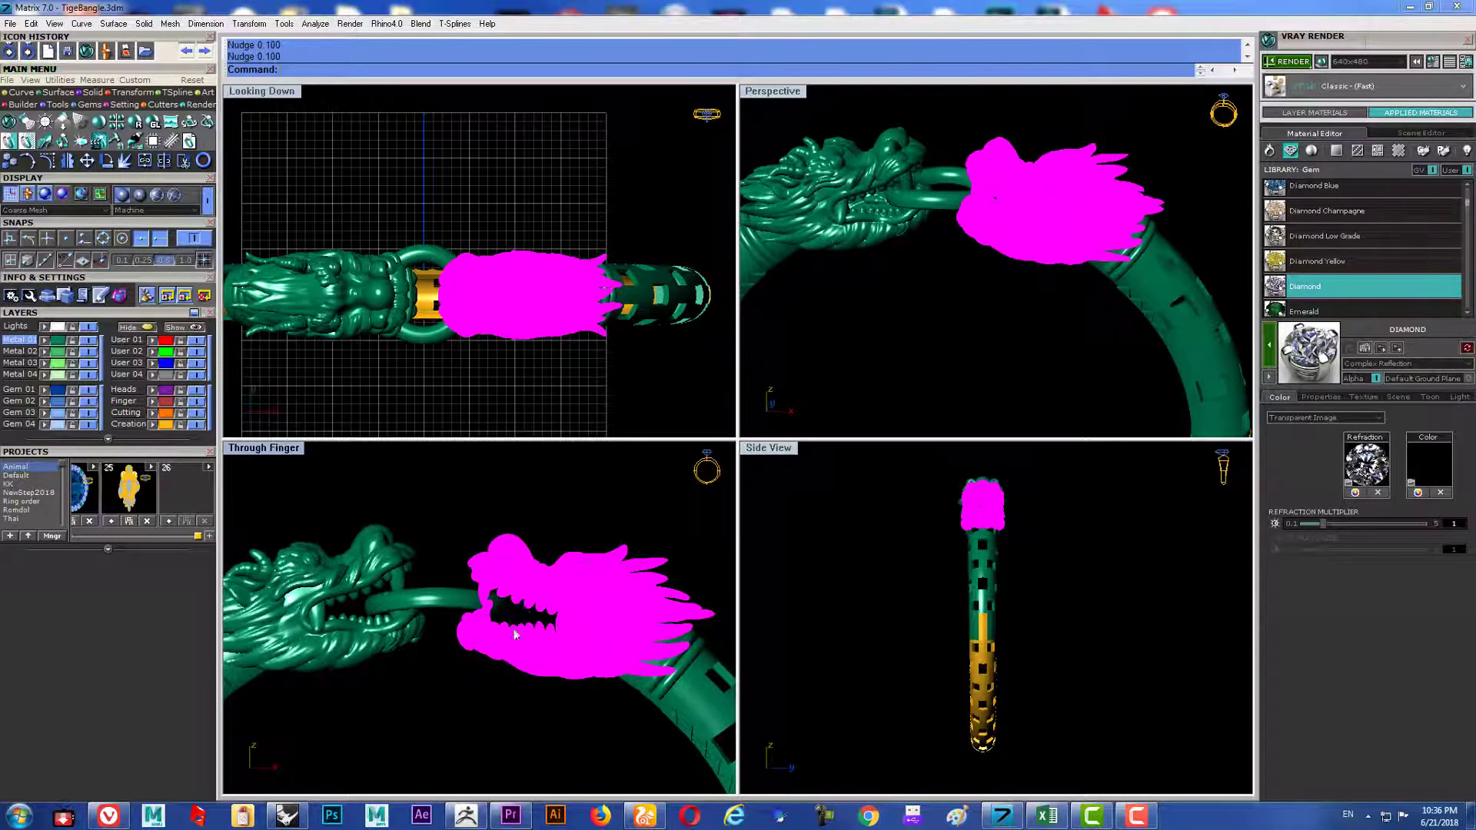
click(452, 654)
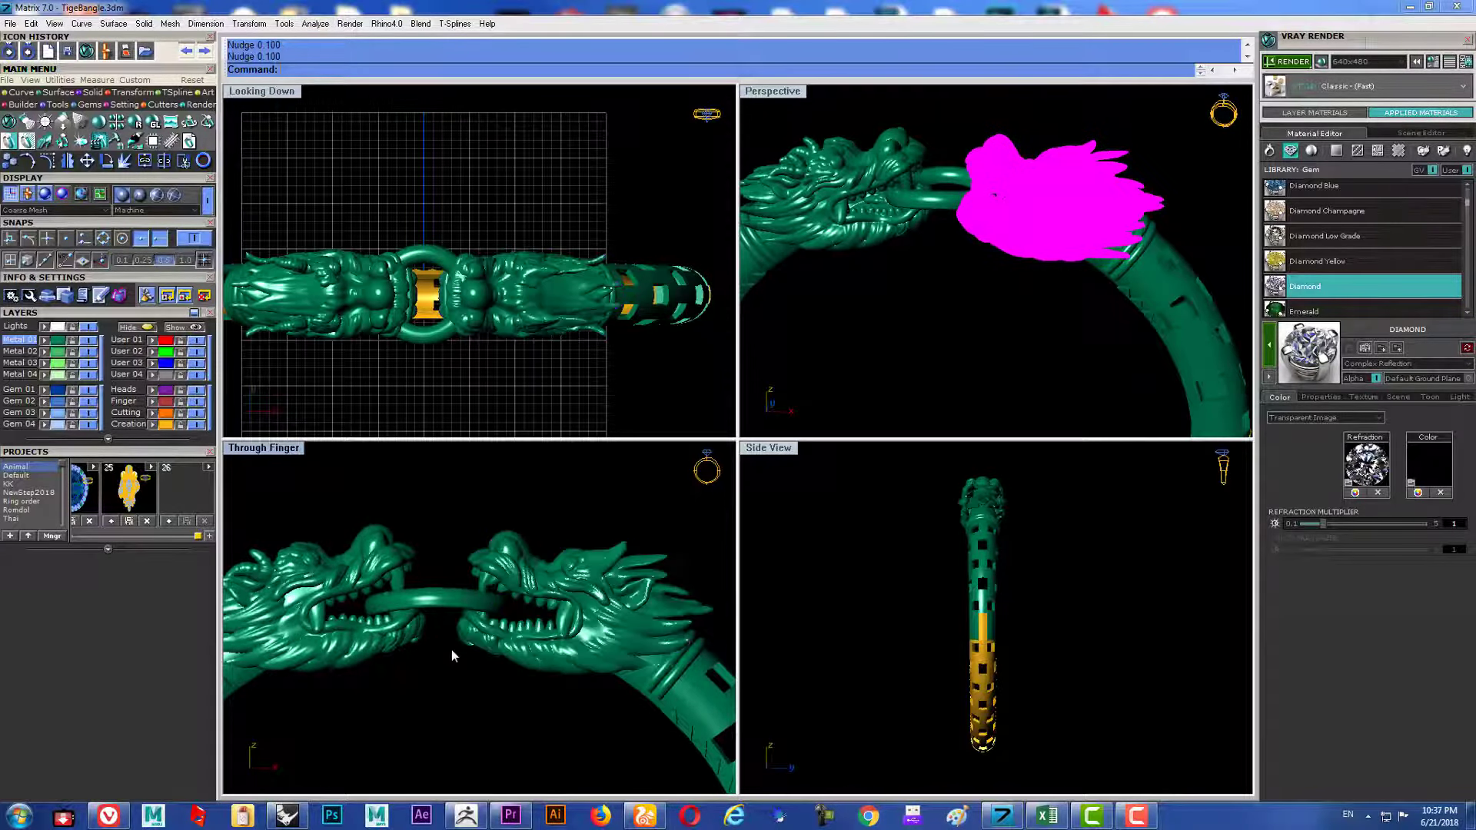
scroll(450, 653, down, 2)
scroll(455, 642, down, 1)
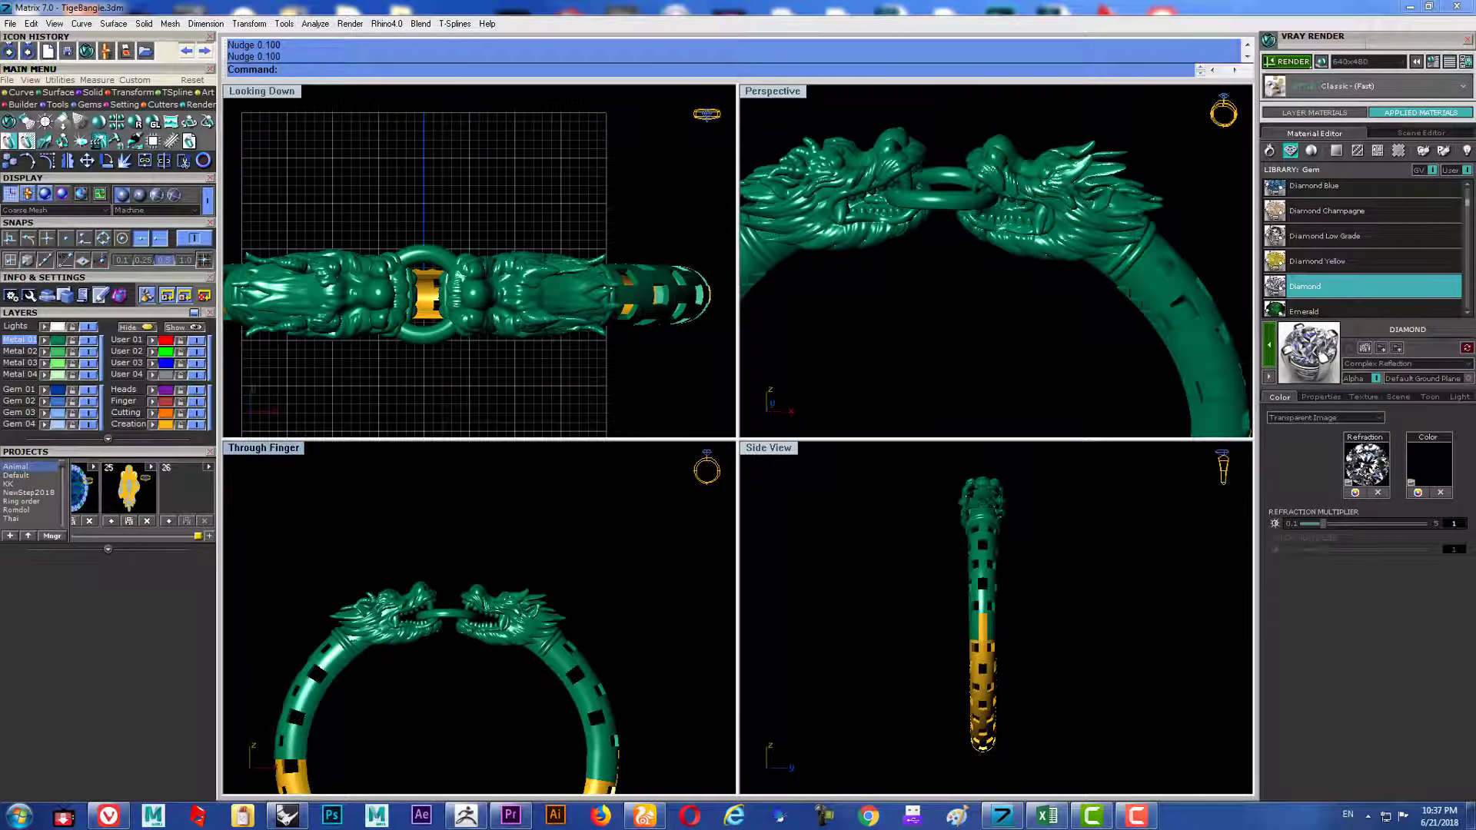
scroll(529, 588, up, 1)
scroll(529, 588, up, 2)
click(529, 588)
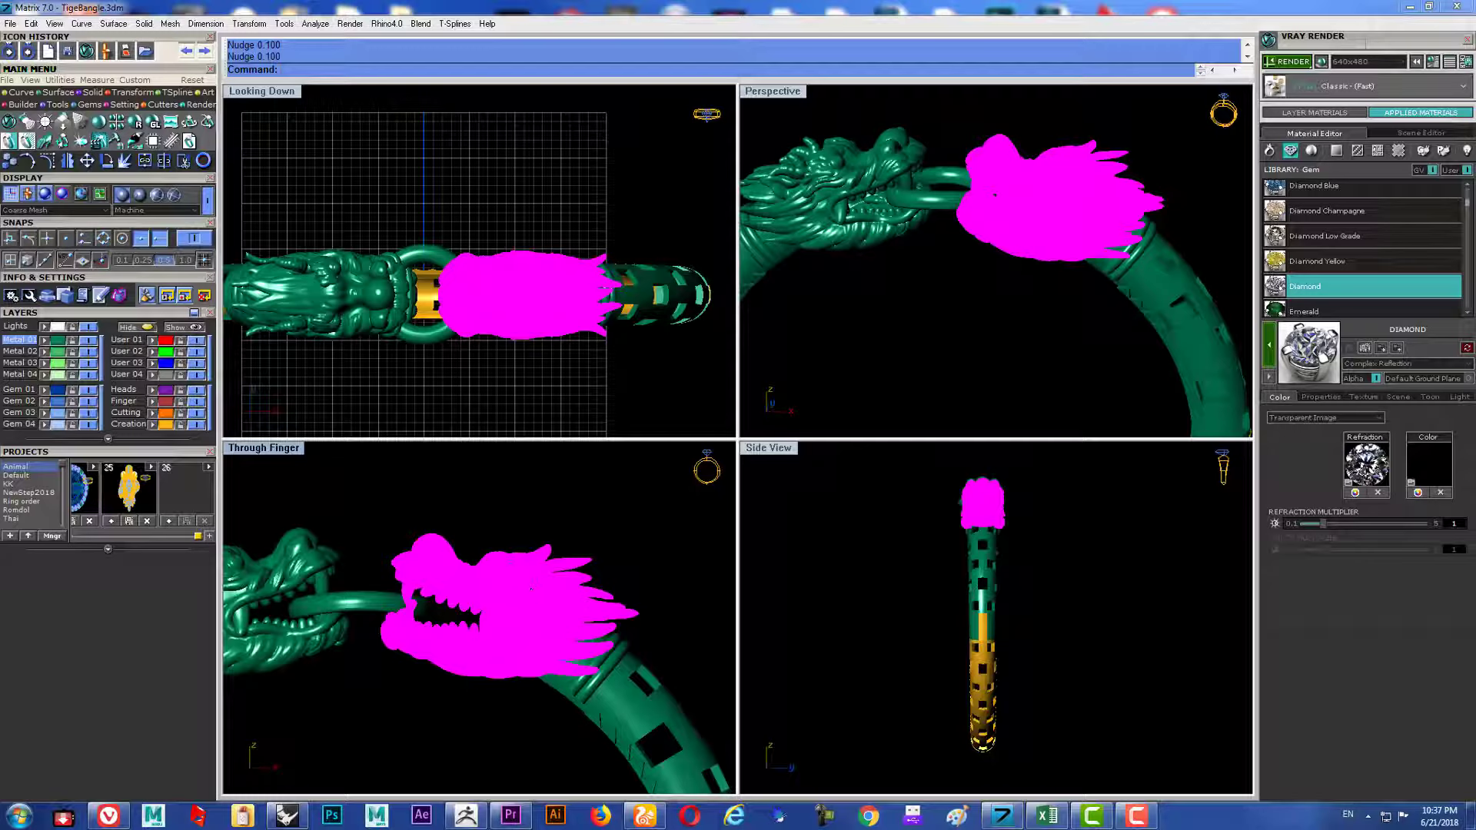
Make a trial 1.125 scale-copy of the right dragon head.
text(sc)
key(Return)
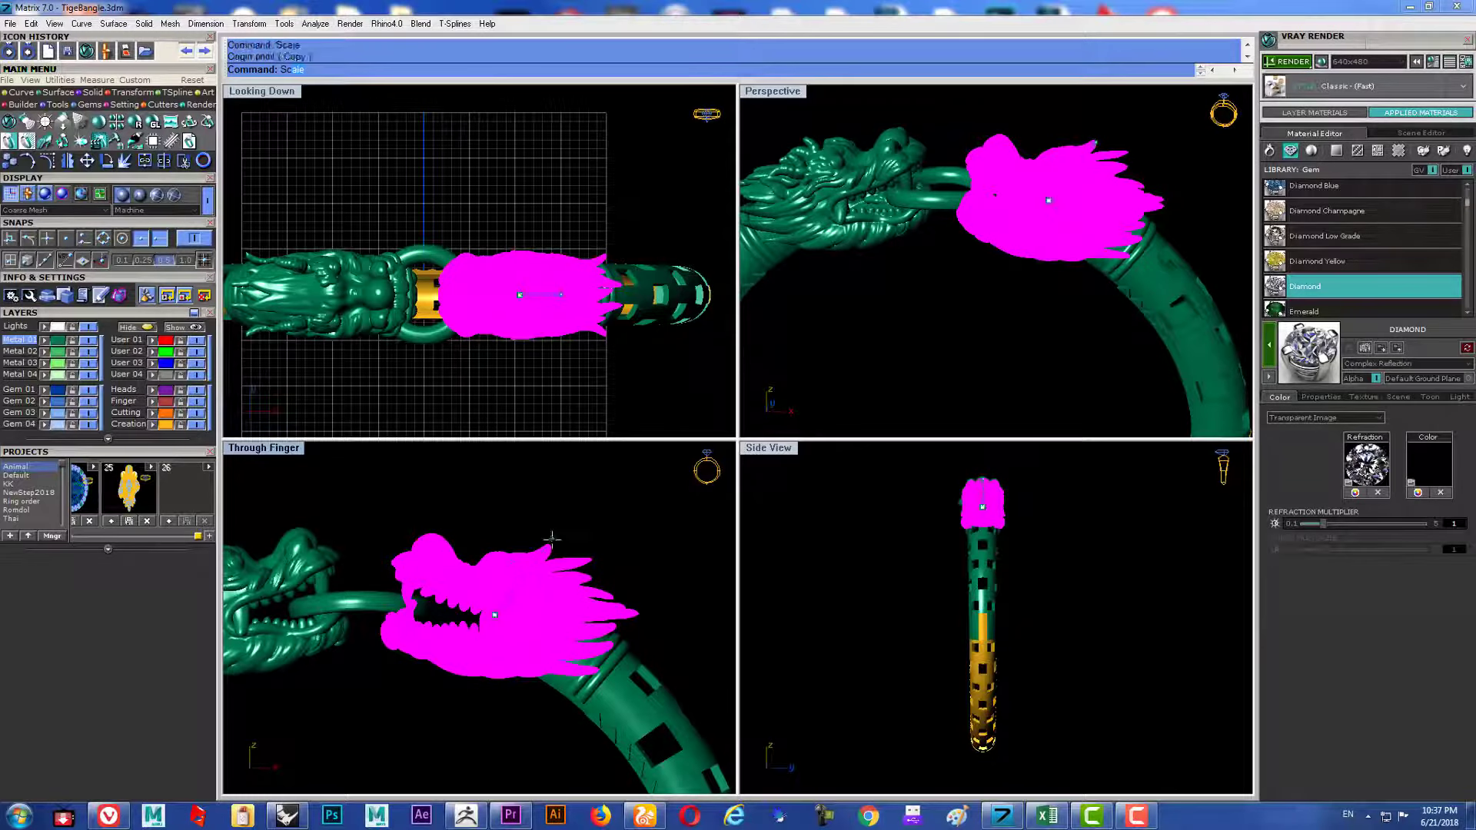
click(553, 538)
click(558, 540)
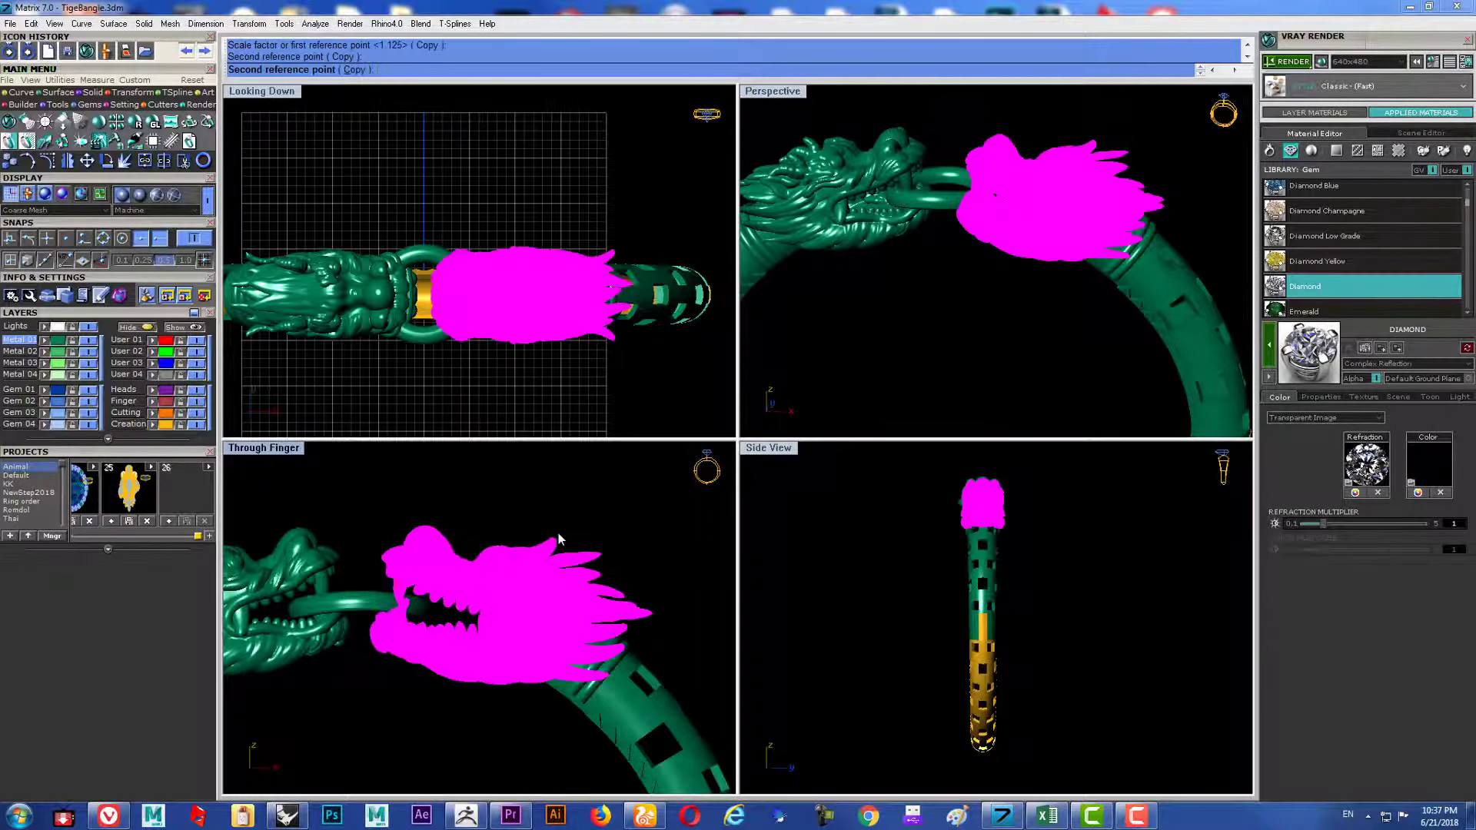
key(Return)
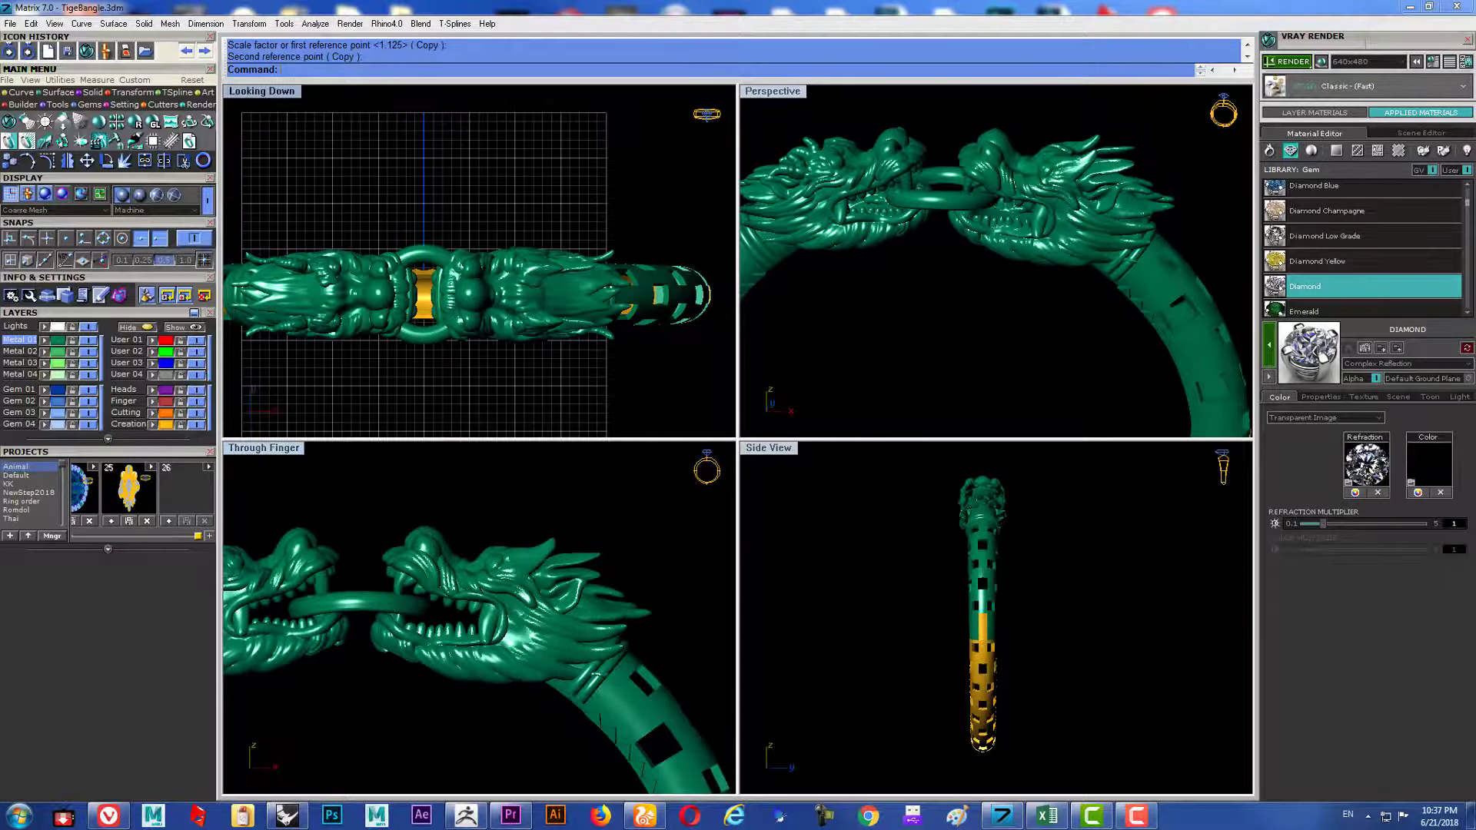
scroll(545, 299, up, 2)
scroll(545, 300, up, 2)
Undo the trial scale and reselect the right dragon head.
click(555, 270)
scroll(554, 265, down, 2)
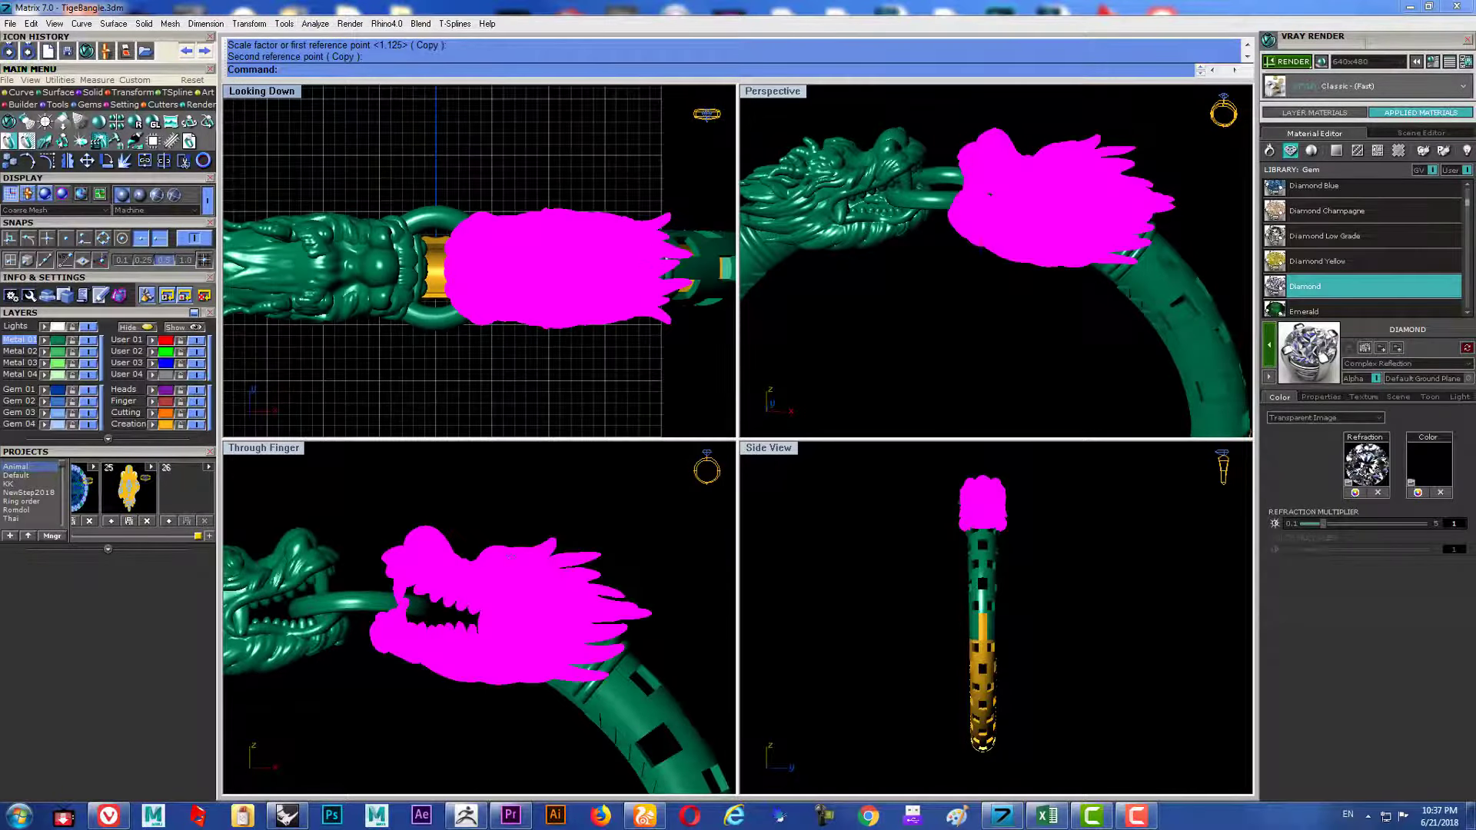
key(Escape)
scroll(539, 627, down, 2)
scroll(538, 626, up, 1)
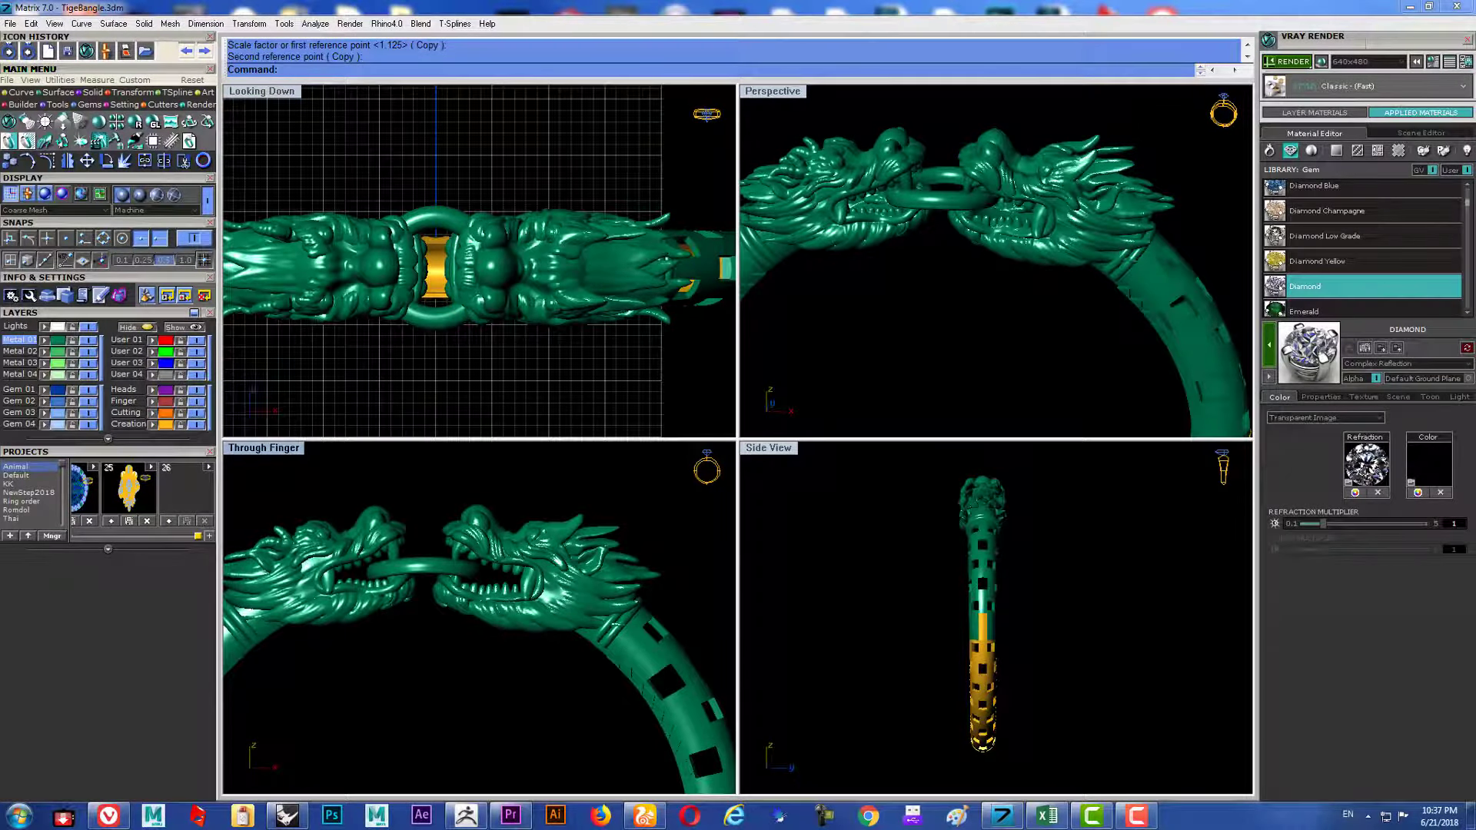
key(ctrl+z)
click(506, 597)
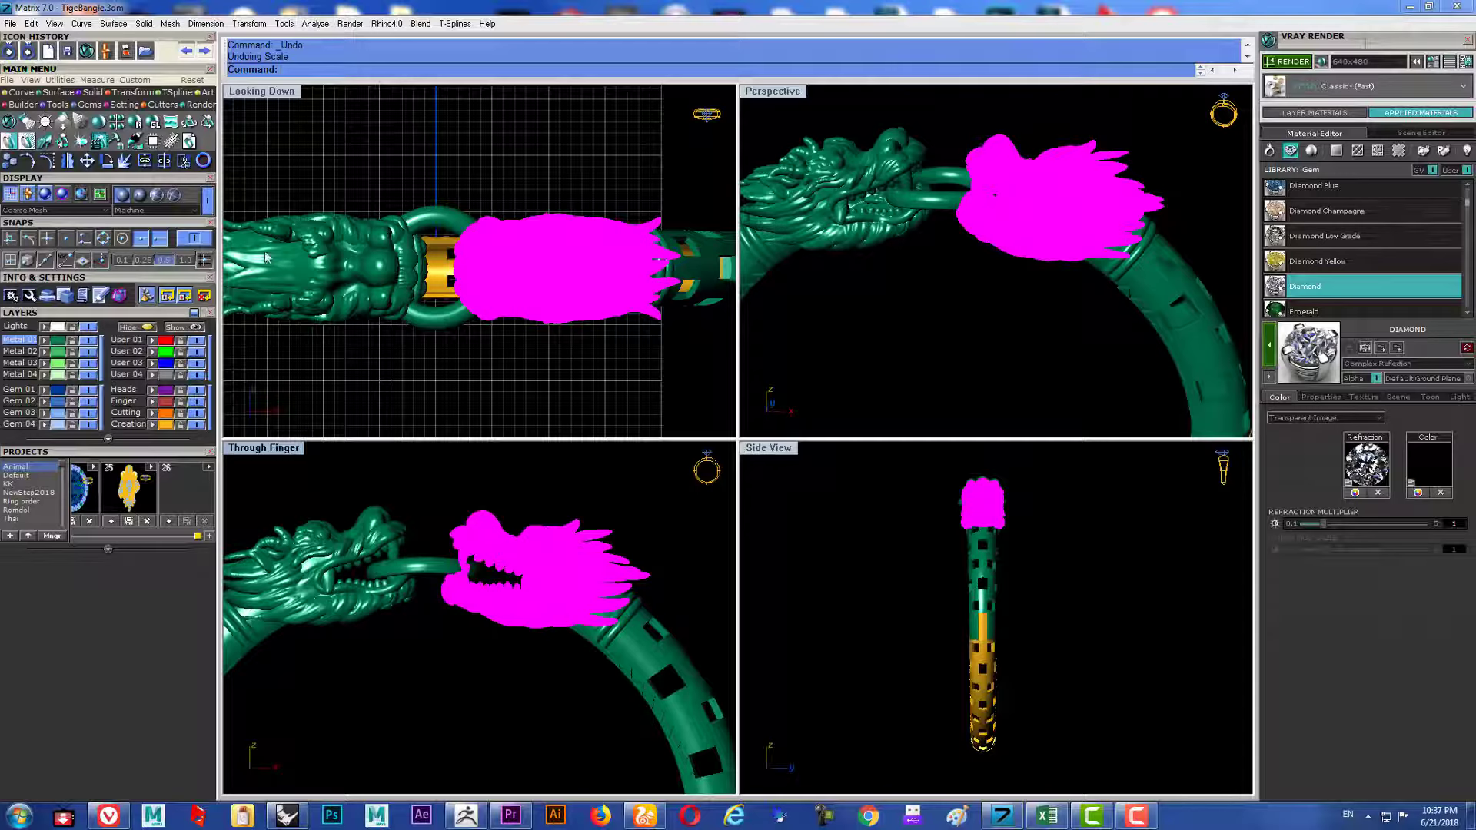
Delete the left dragon head and mirror the right head, plane start 0, to recreate it.
click(342, 272)
key(Delete)
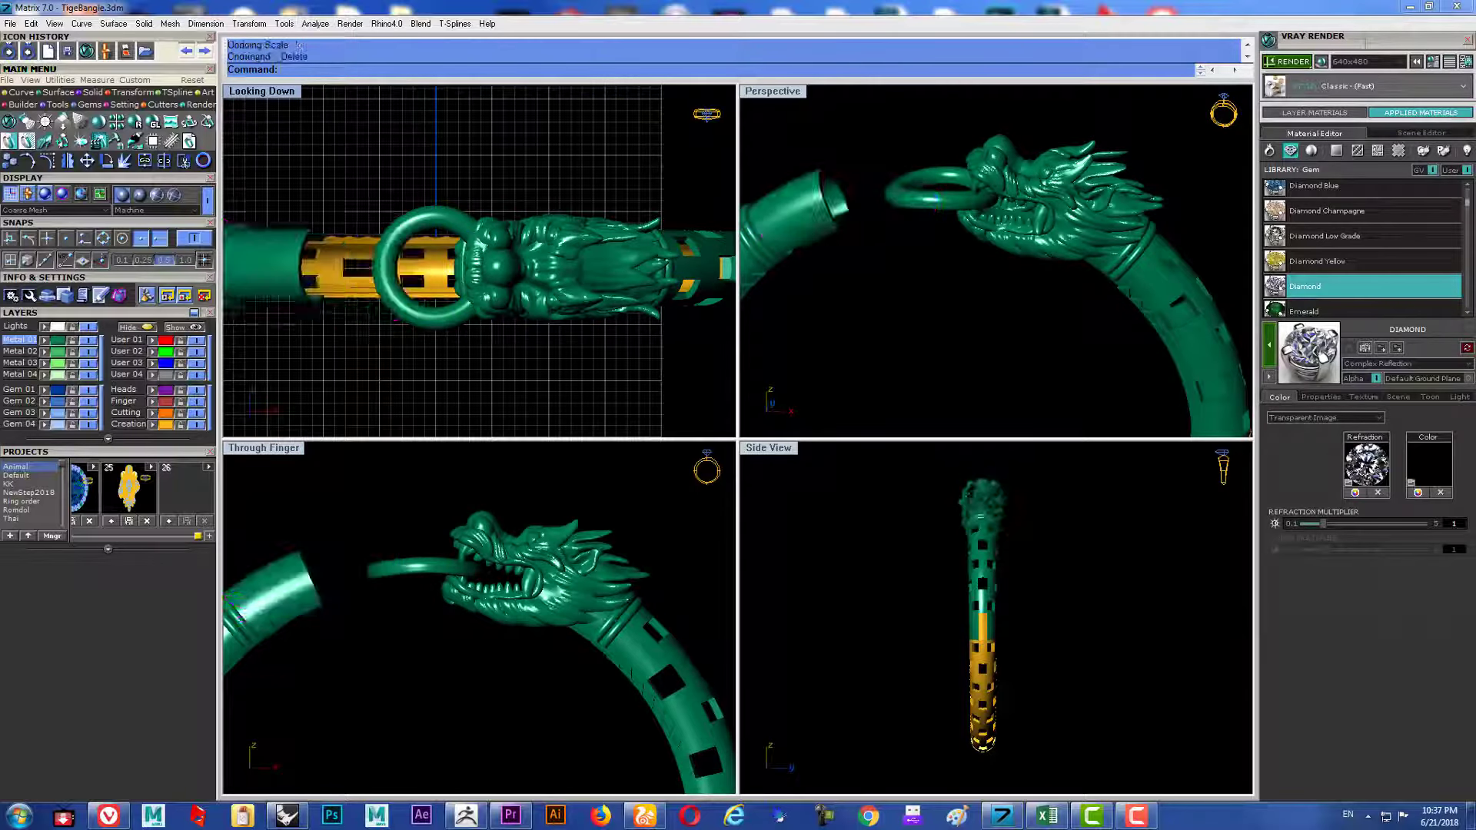
click(486, 540)
text(or)
key(Return)
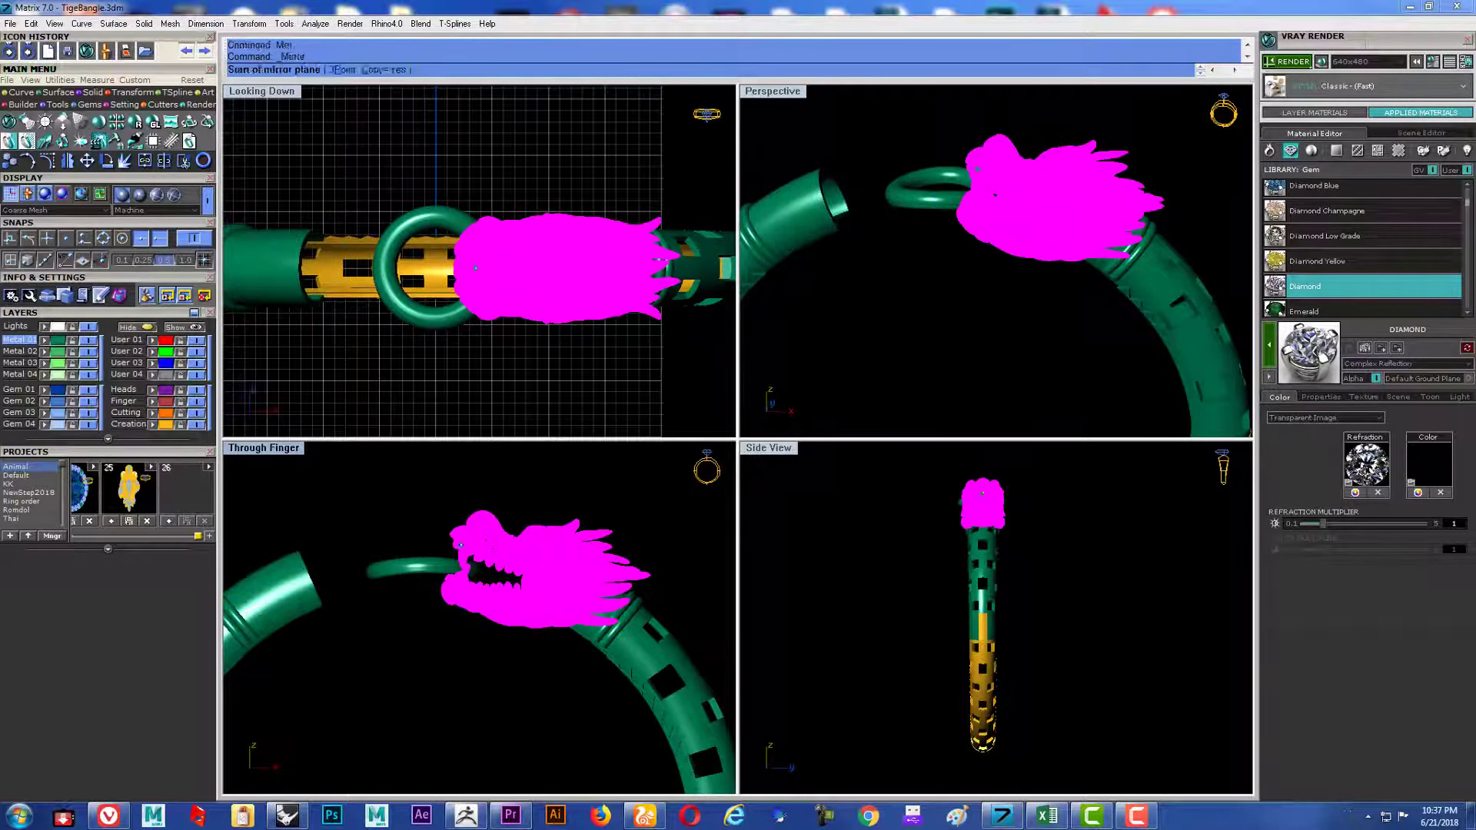
text(0)
key(Return)
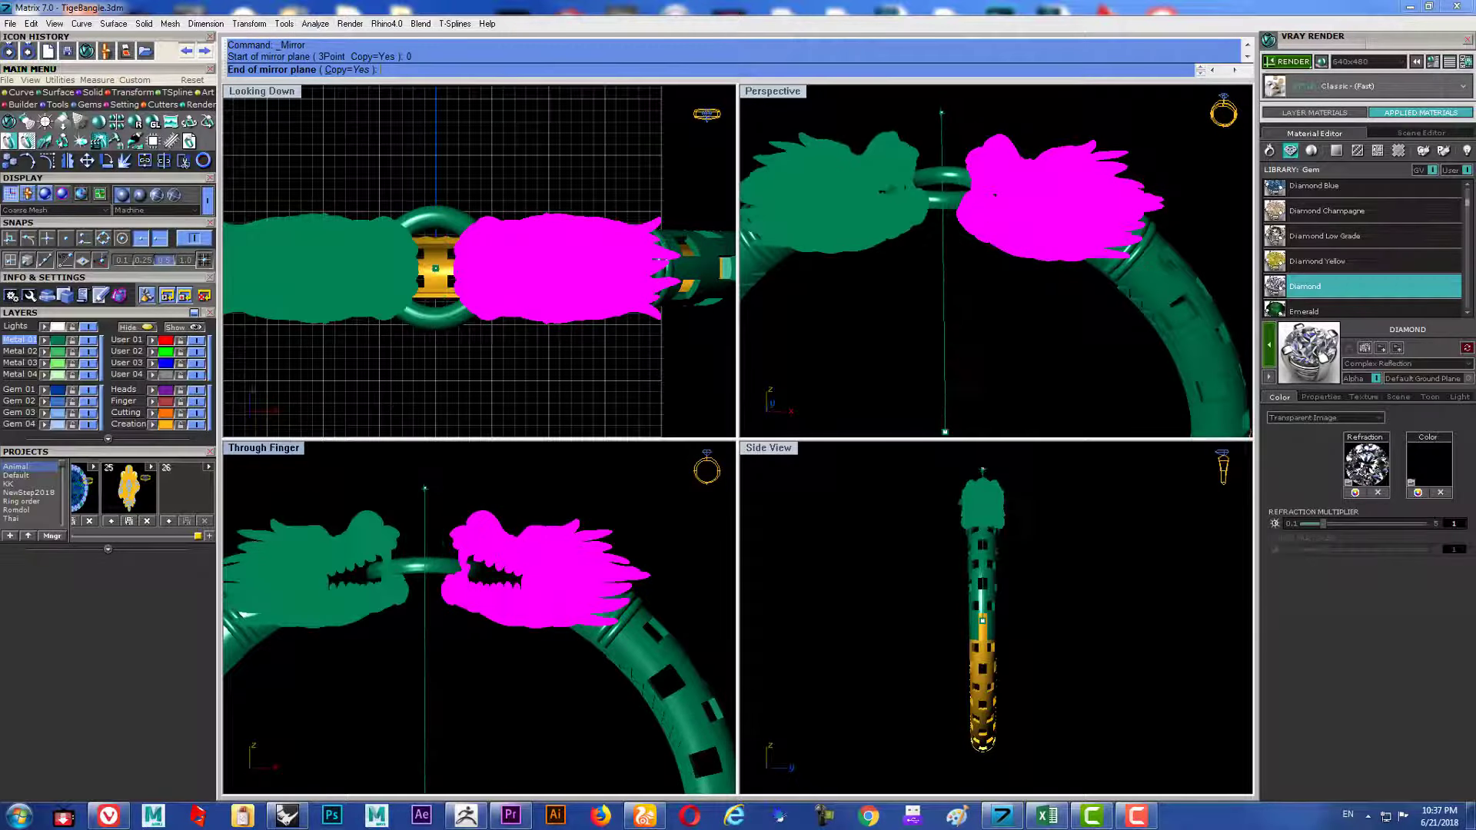
click(451, 500)
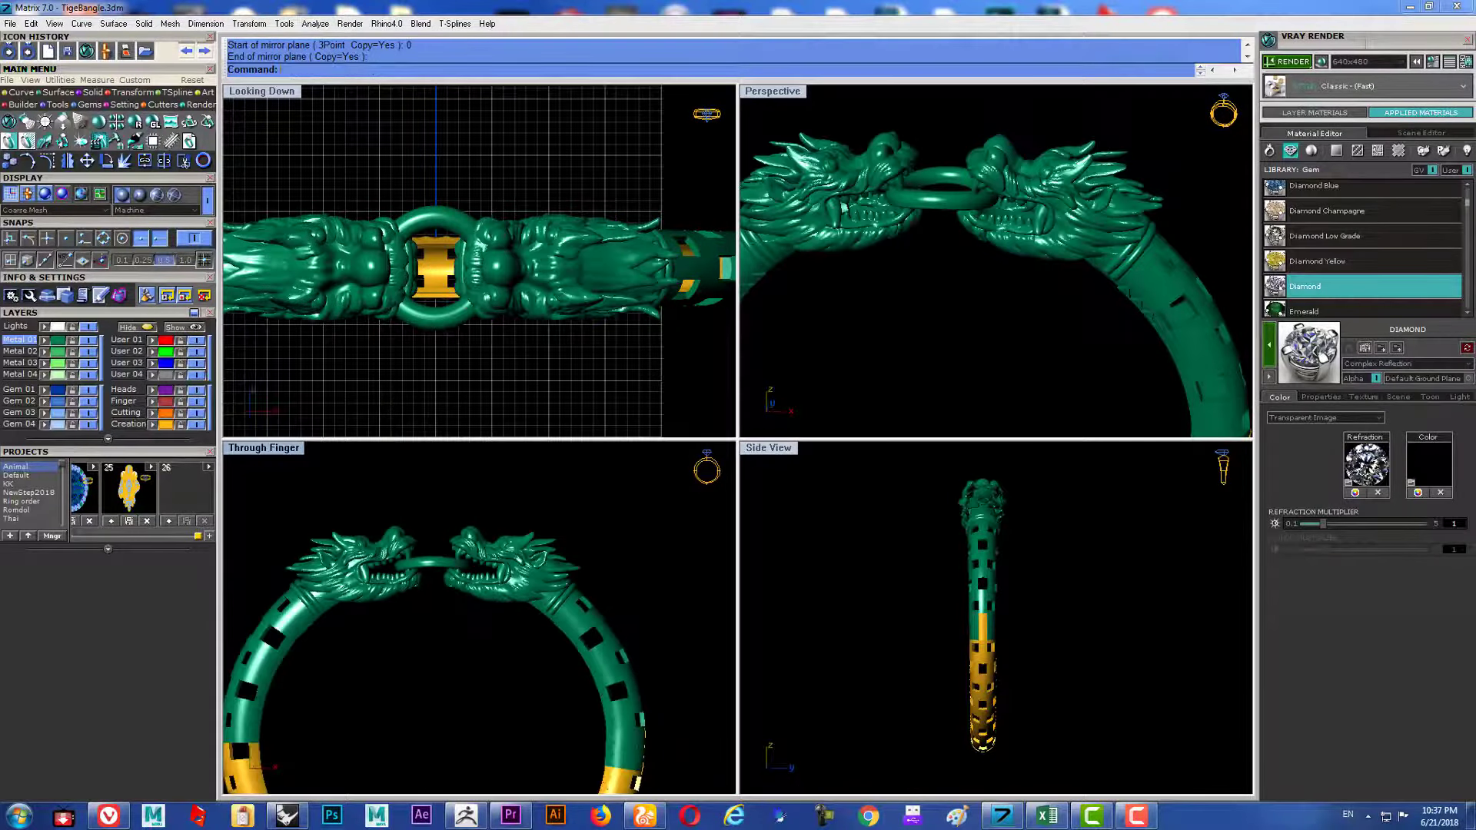
Orbit the Perspective view to inspect both heads, then select the right head.
mouse_move(472, 675)
right_down()
mouse_move(487, 621)
mouse_move(471, 630)
right_up()
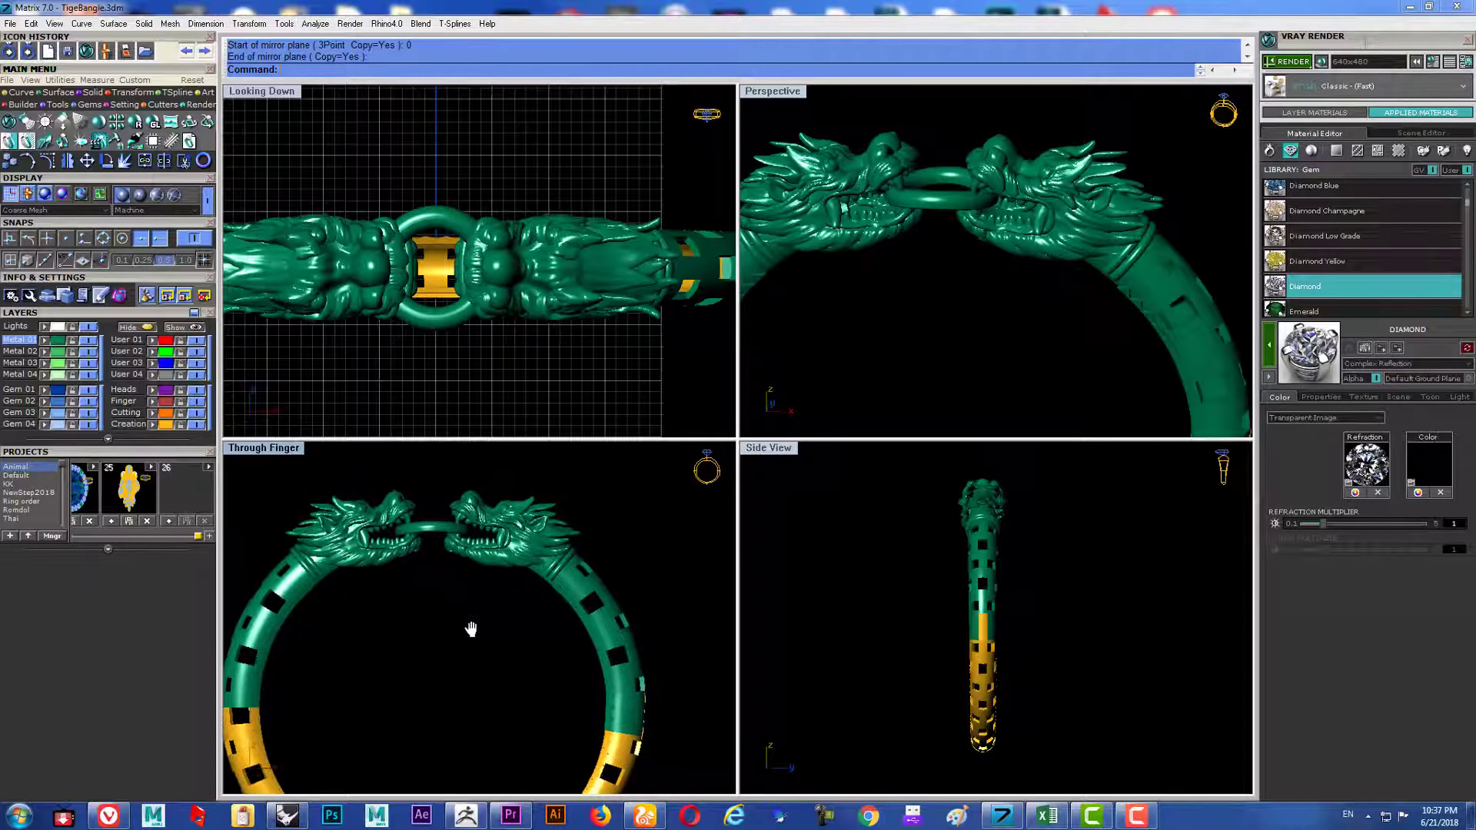
mouse_move(879, 323)
right_down()
mouse_move(871, 357)
mouse_move(896, 419)
right_up()
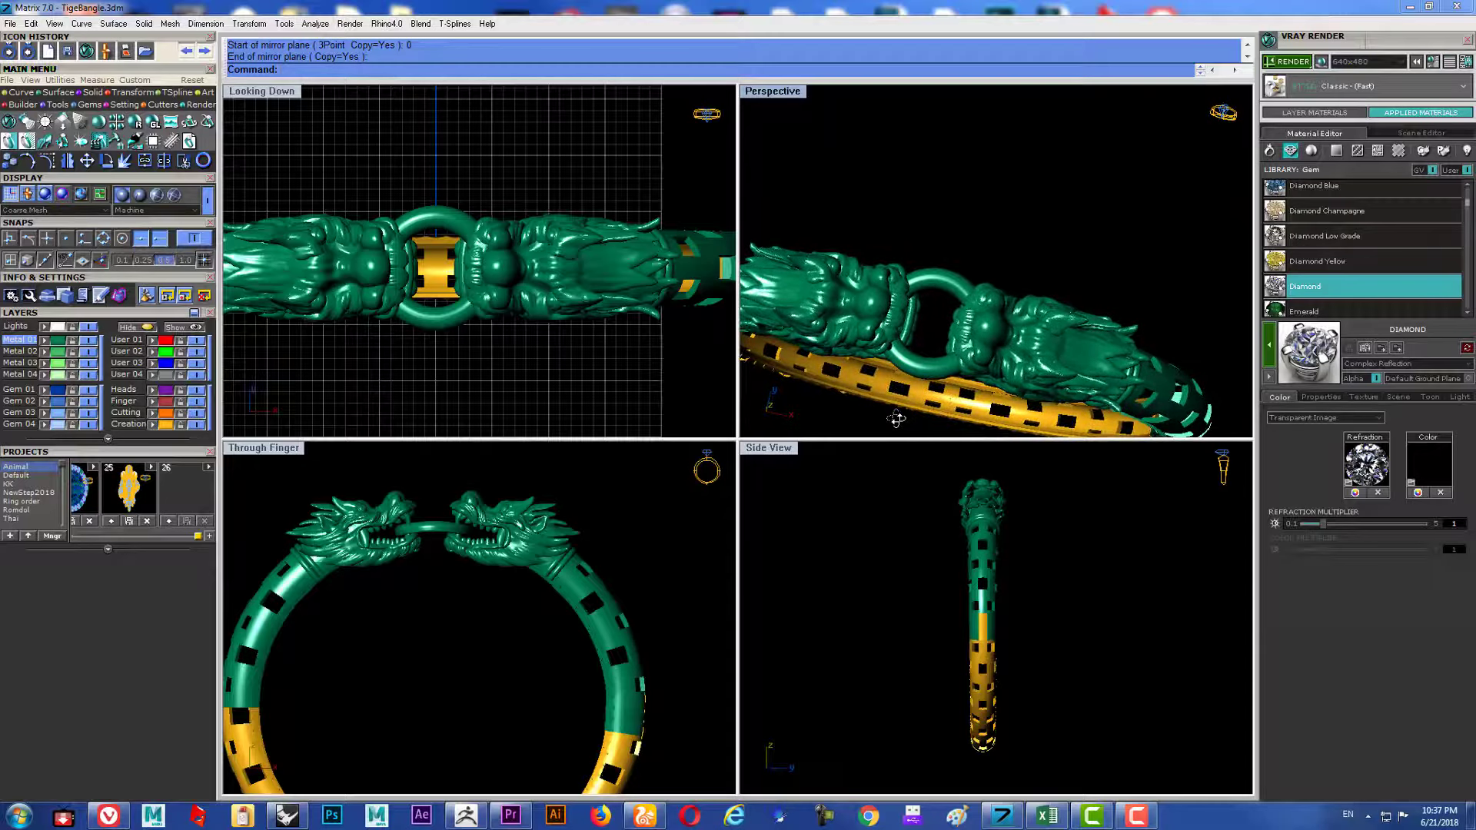
mouse_move(896, 419)
right_down()
mouse_move(901, 322)
mouse_move(851, 286)
right_up()
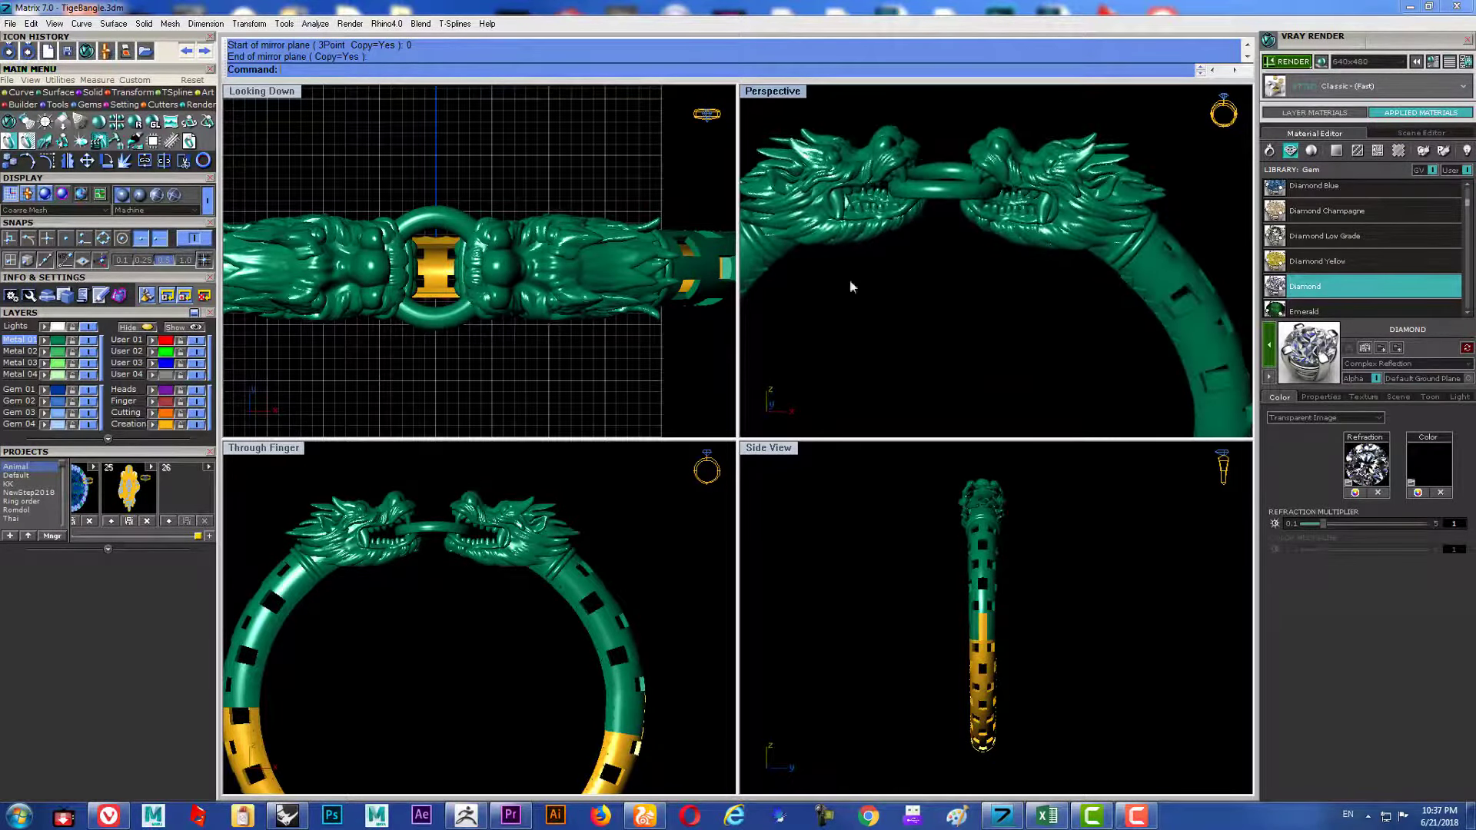
click(1000, 187)
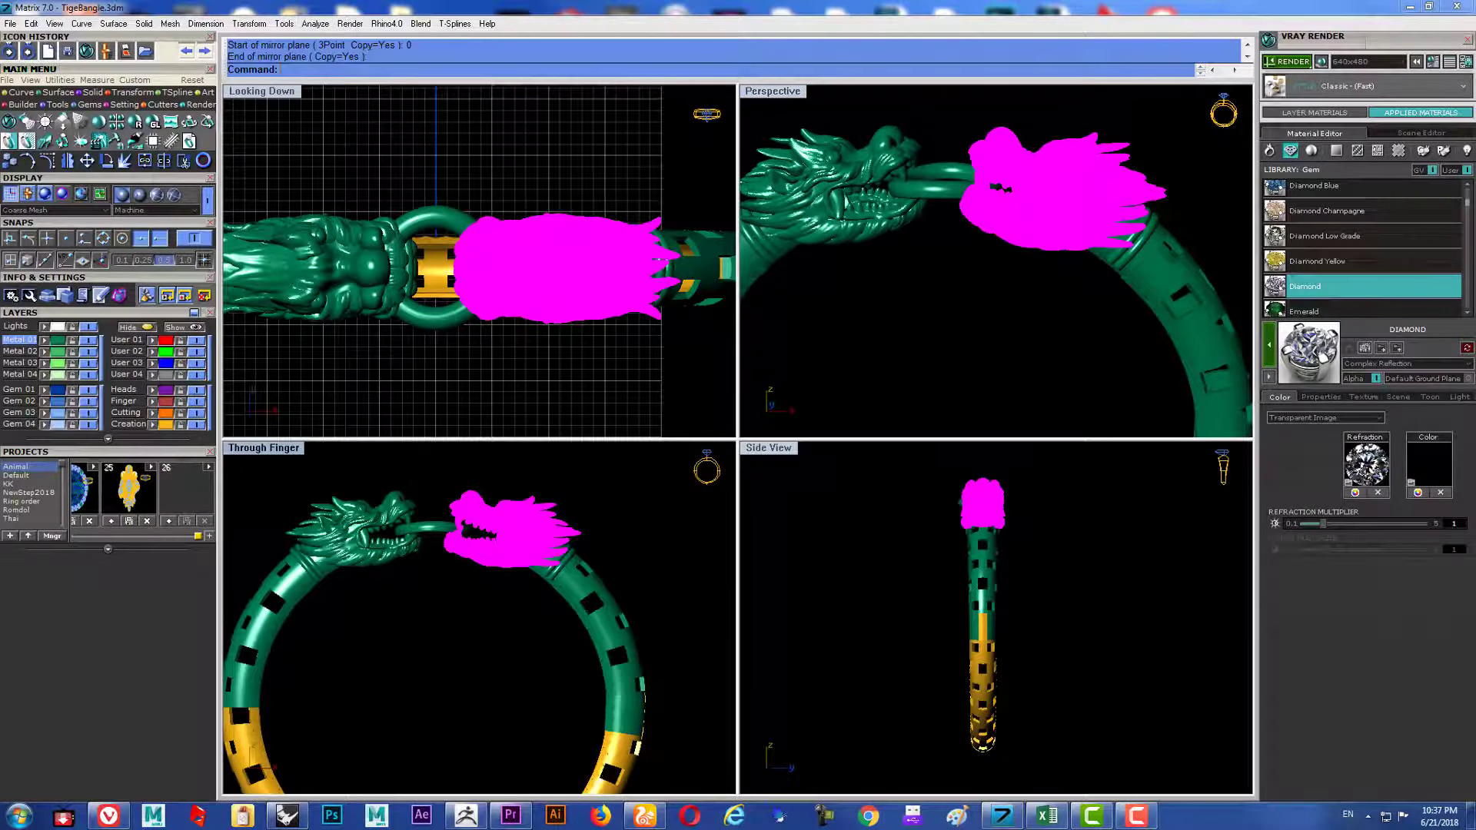
Rotate the right dragon head about the ring centre using two reference points.
click(431, 702)
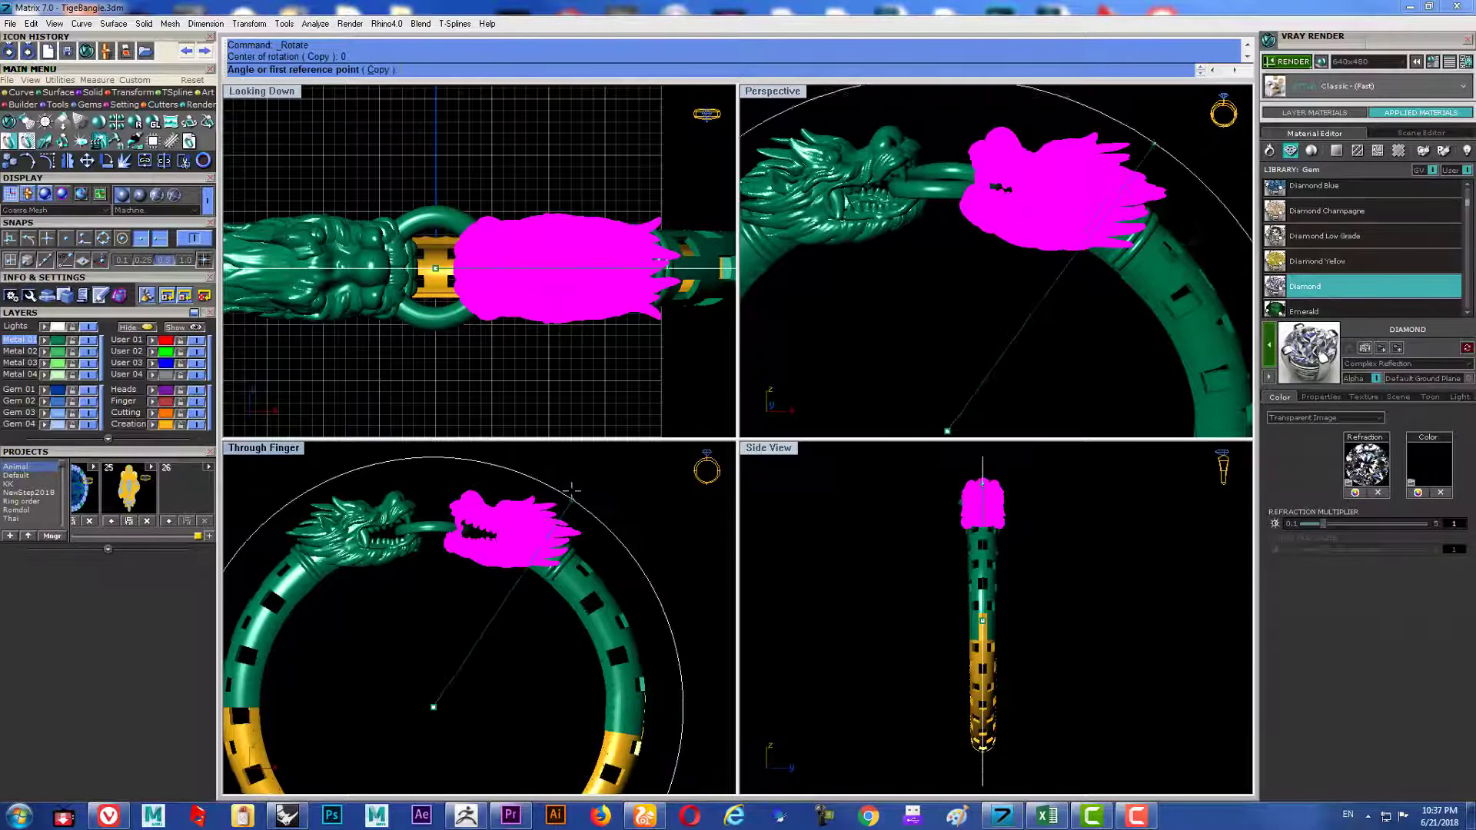
scroll(563, 493, up, 2)
click(564, 493)
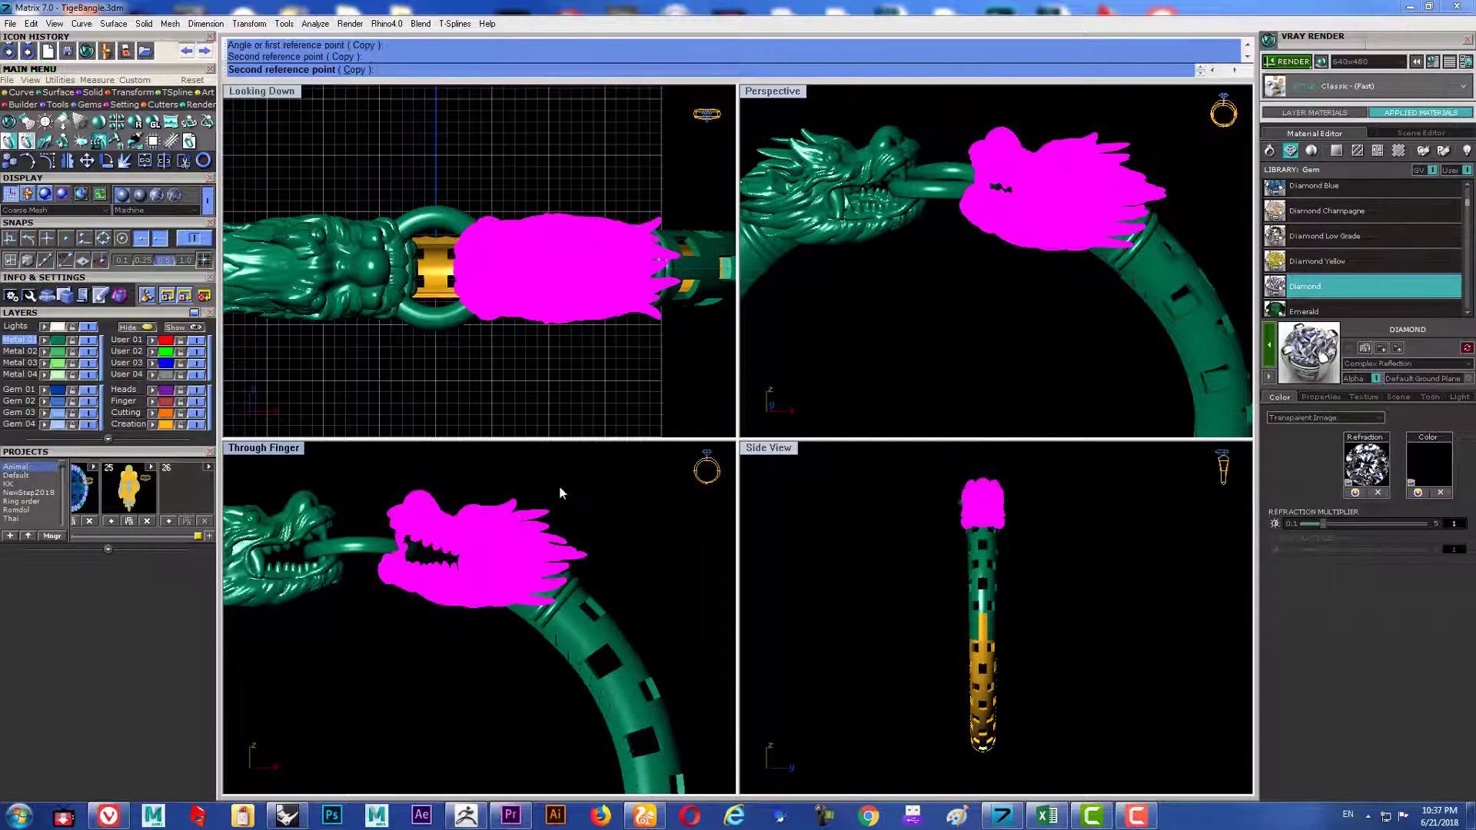
click(615, 513)
key(Escape)
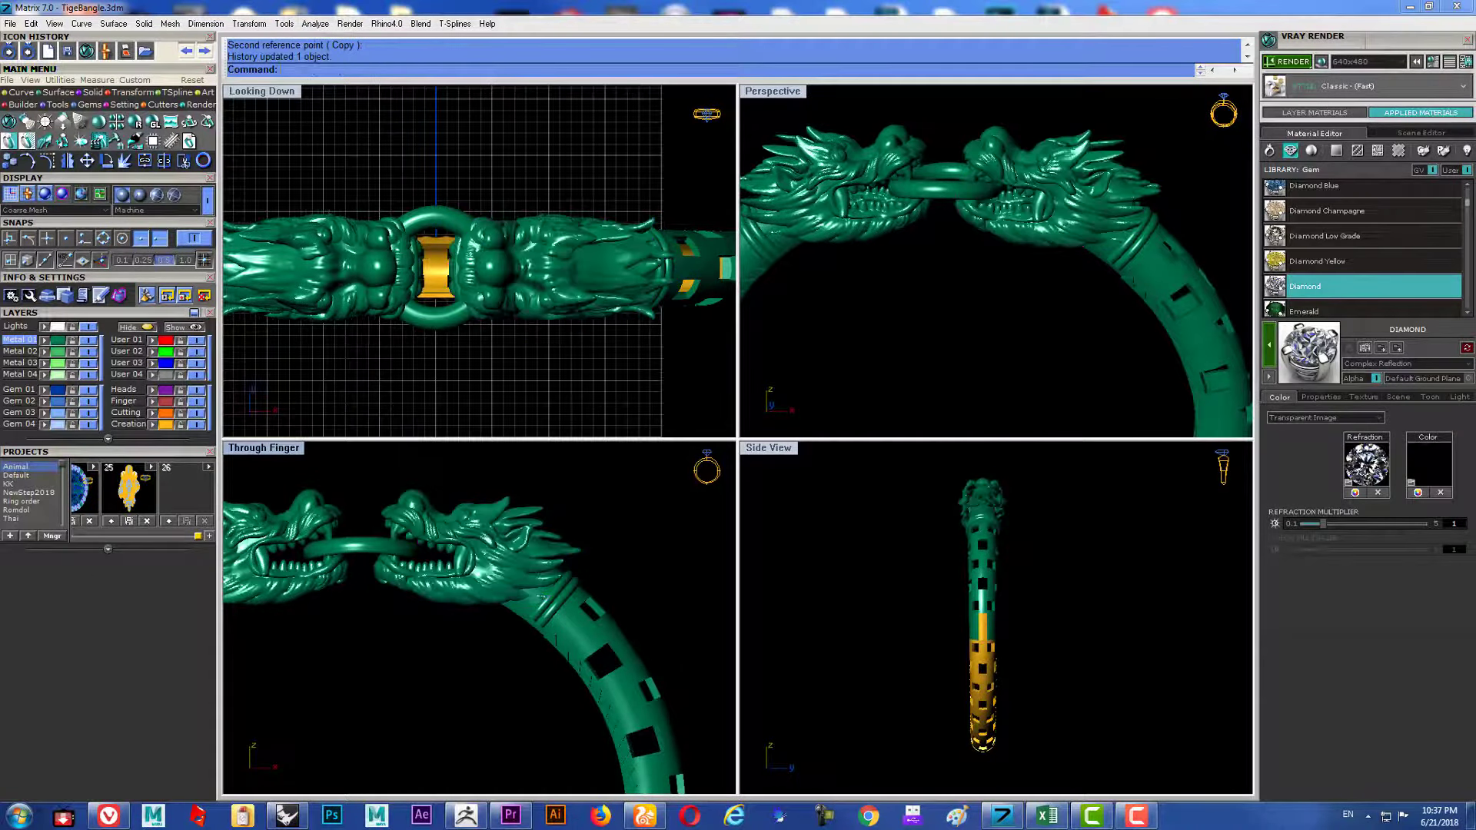
Zoom out and orbit to a tilted top view, reframing the bangle in Perspective.
scroll(576, 549, down, 2)
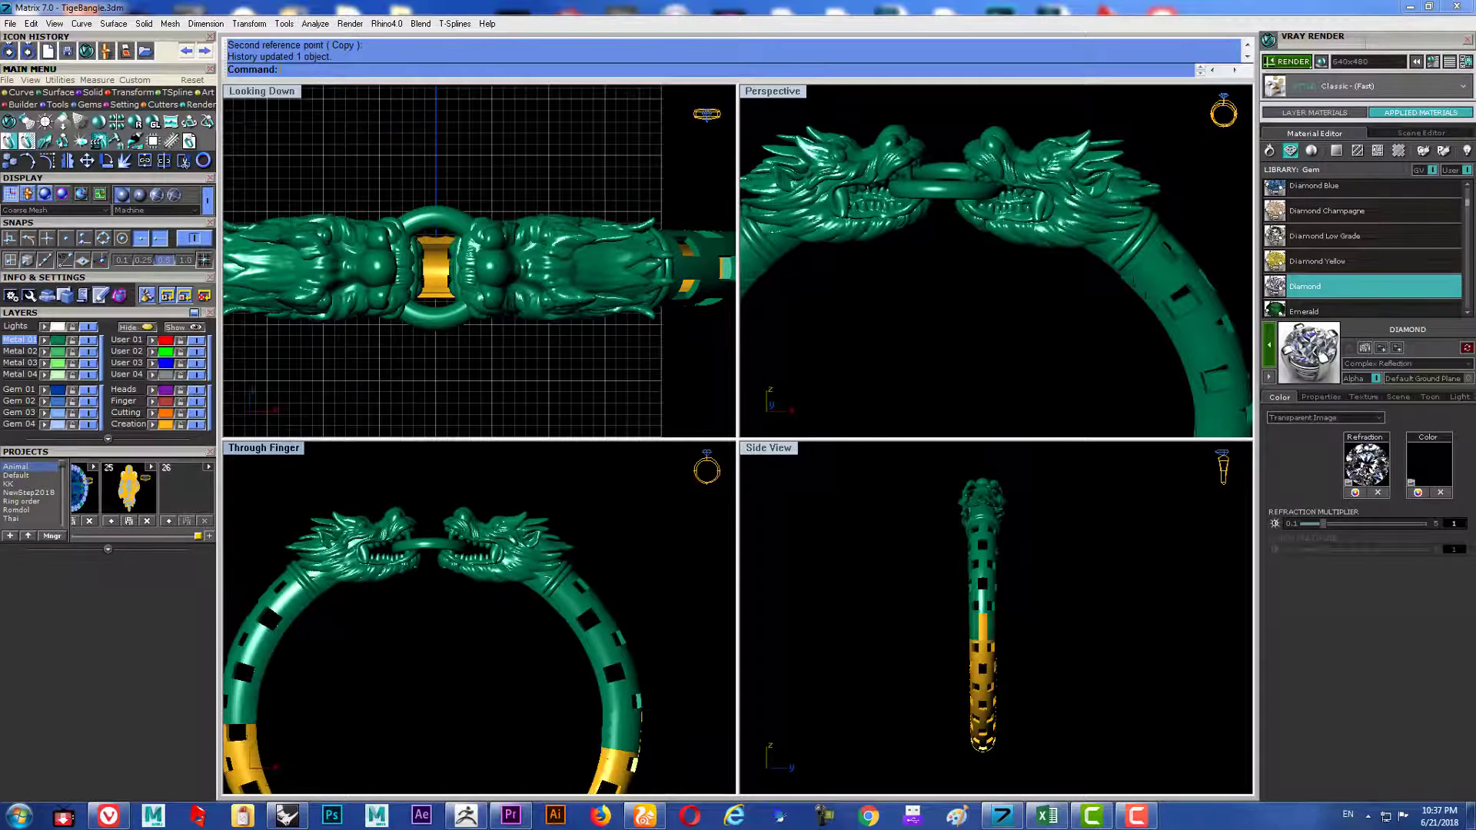
scroll(964, 308, down, 2)
scroll(984, 277, down, 2)
scroll(984, 292, down, 2)
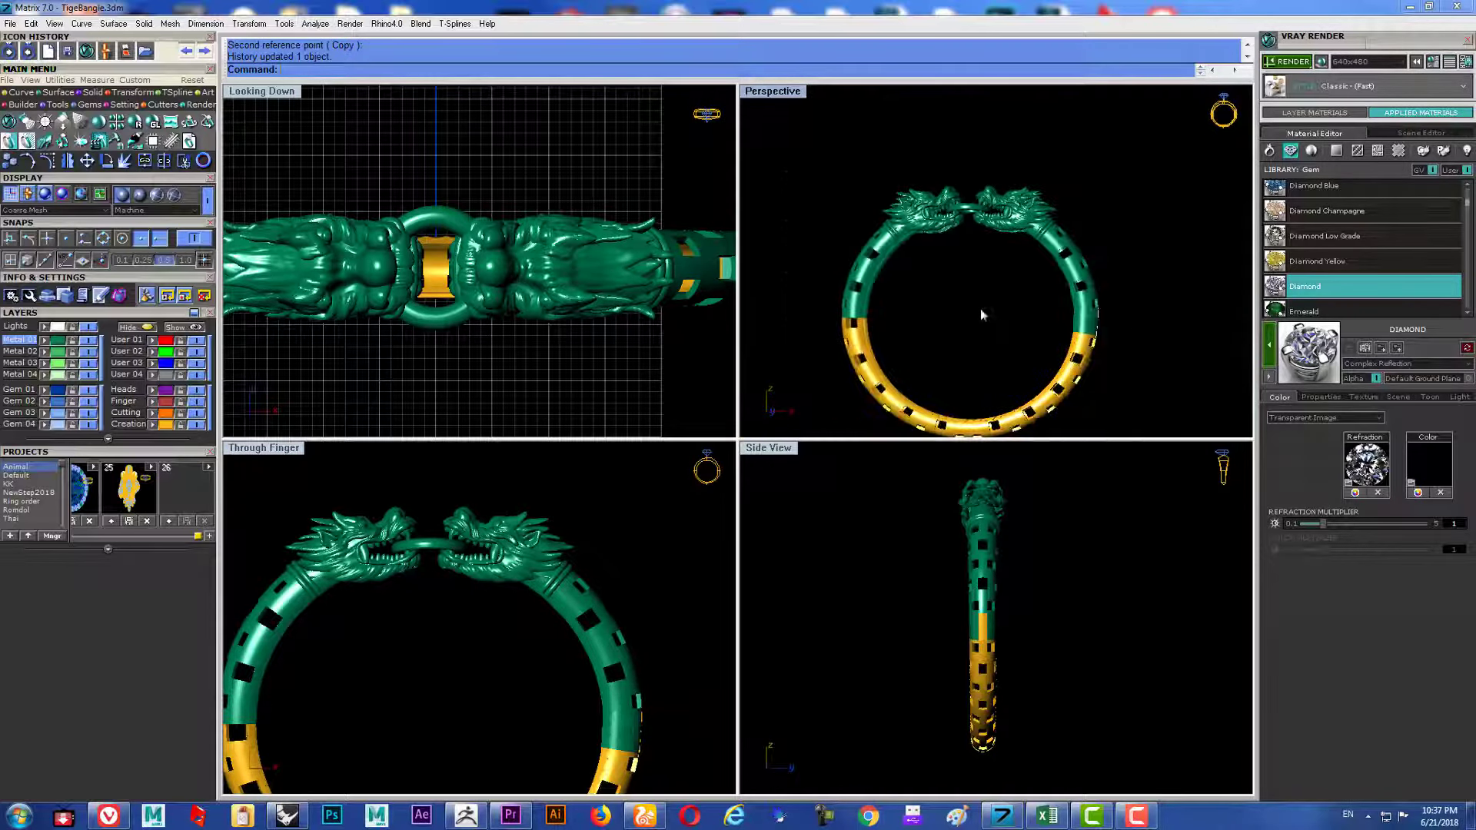
right_drag(994, 337, 986, 352)
scroll(1000, 266, up, 2)
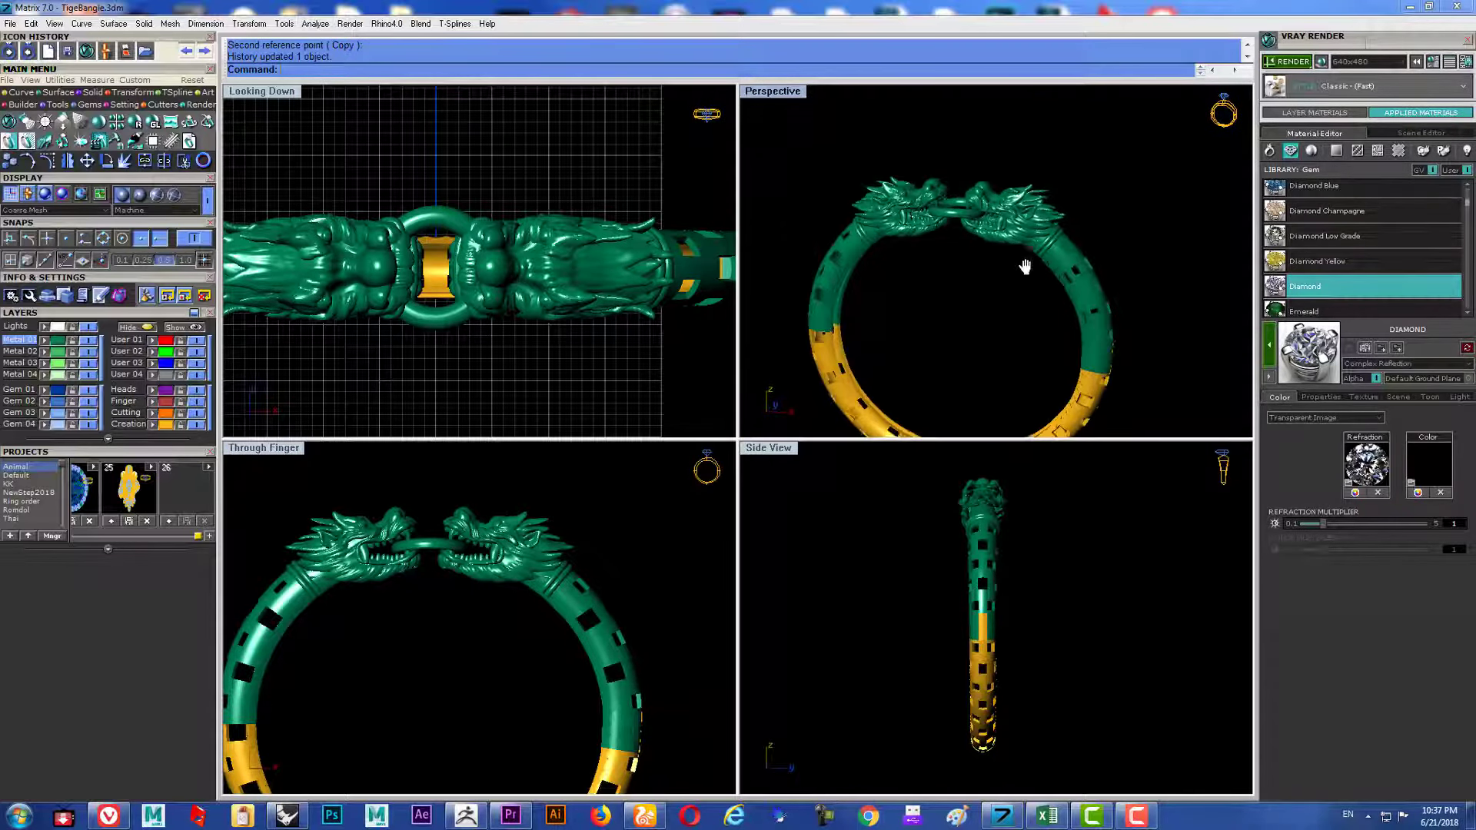
scroll(1030, 260, up, 2)
right_drag(564, 312, 555, 259)
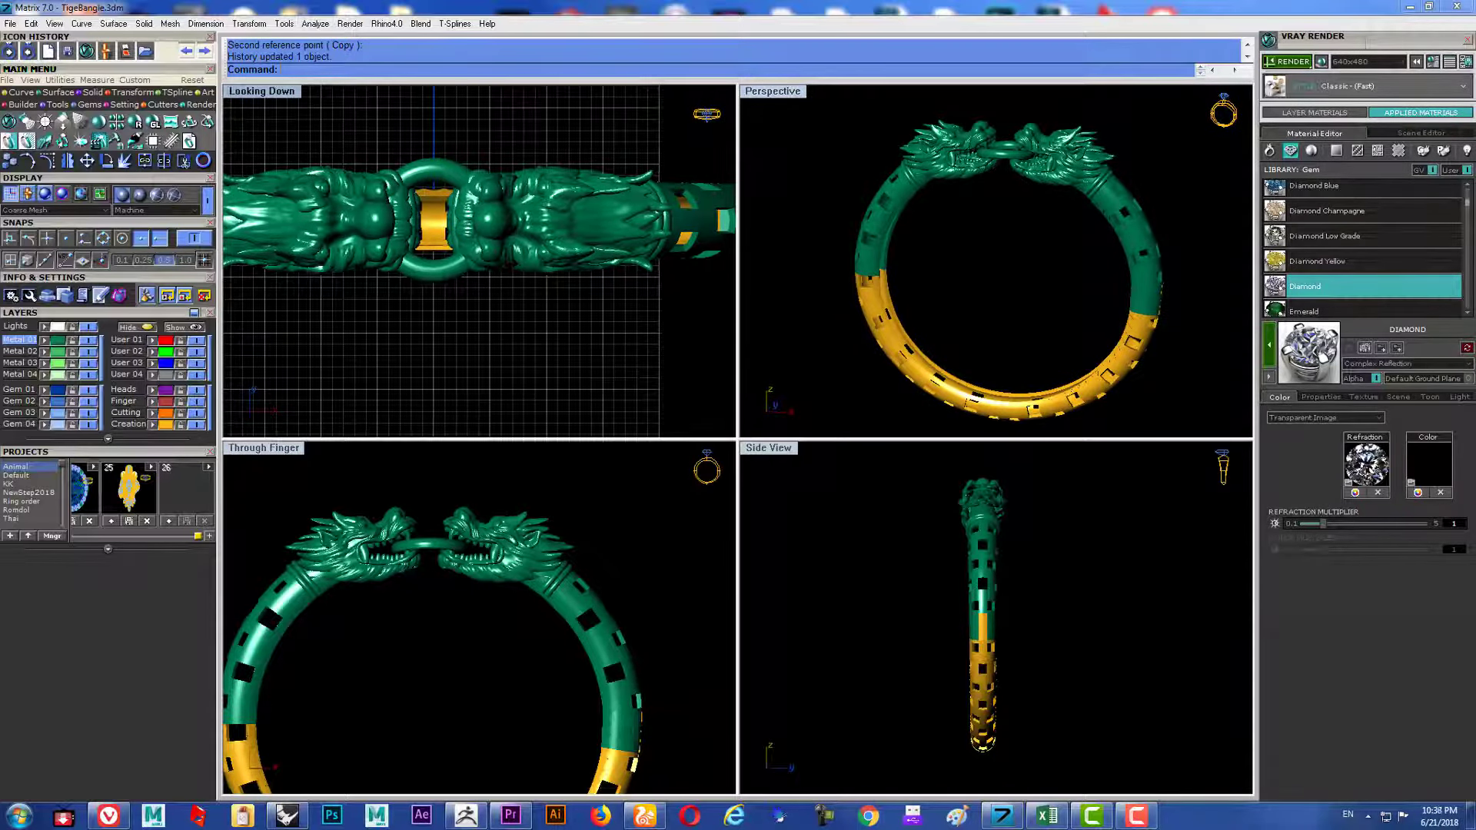
scroll(480, 620, down, 2)
scroll(480, 619, down, 2)
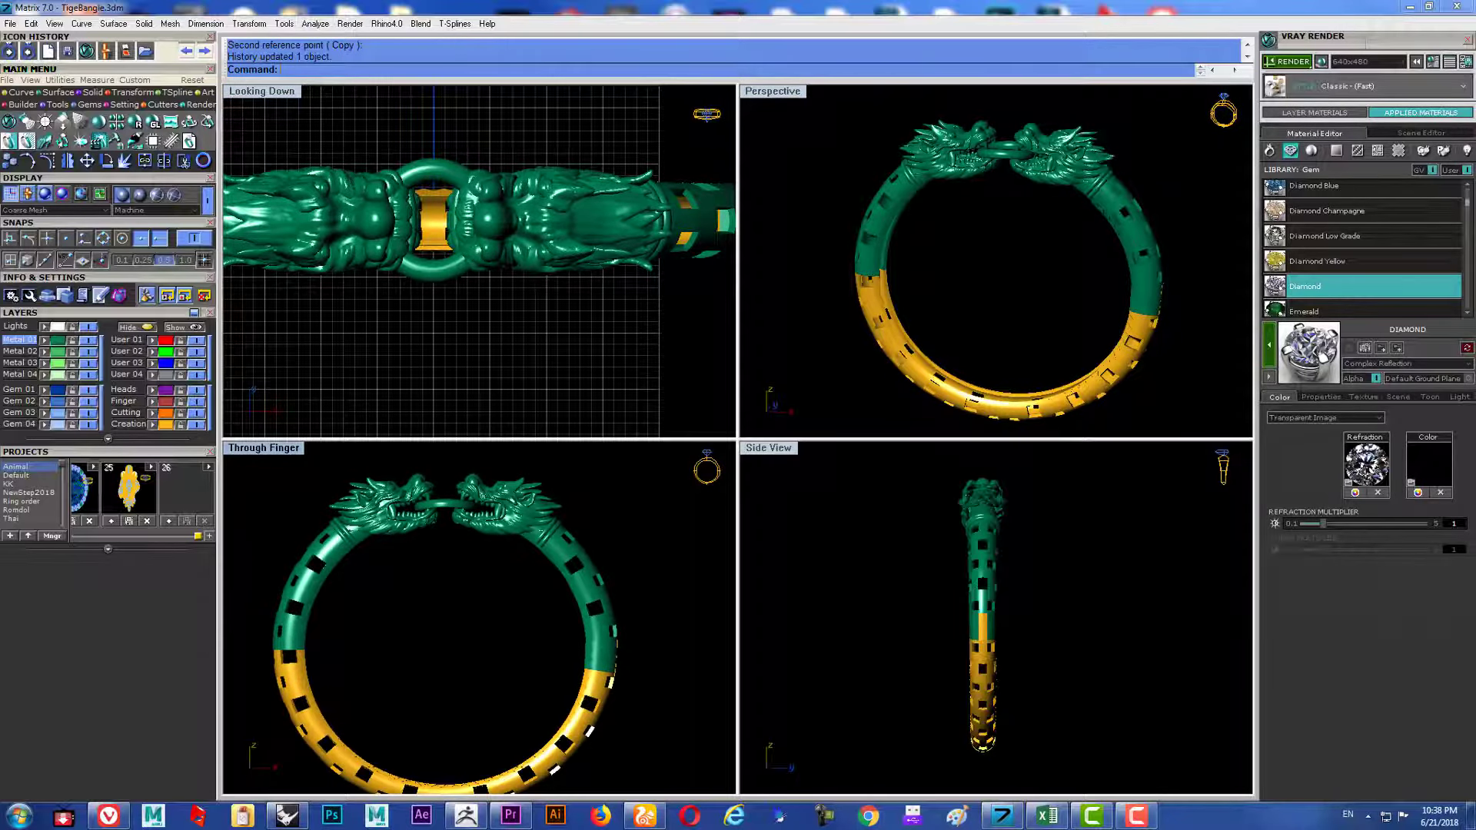
scroll(476, 261, down, 2)
scroll(477, 261, down, 2)
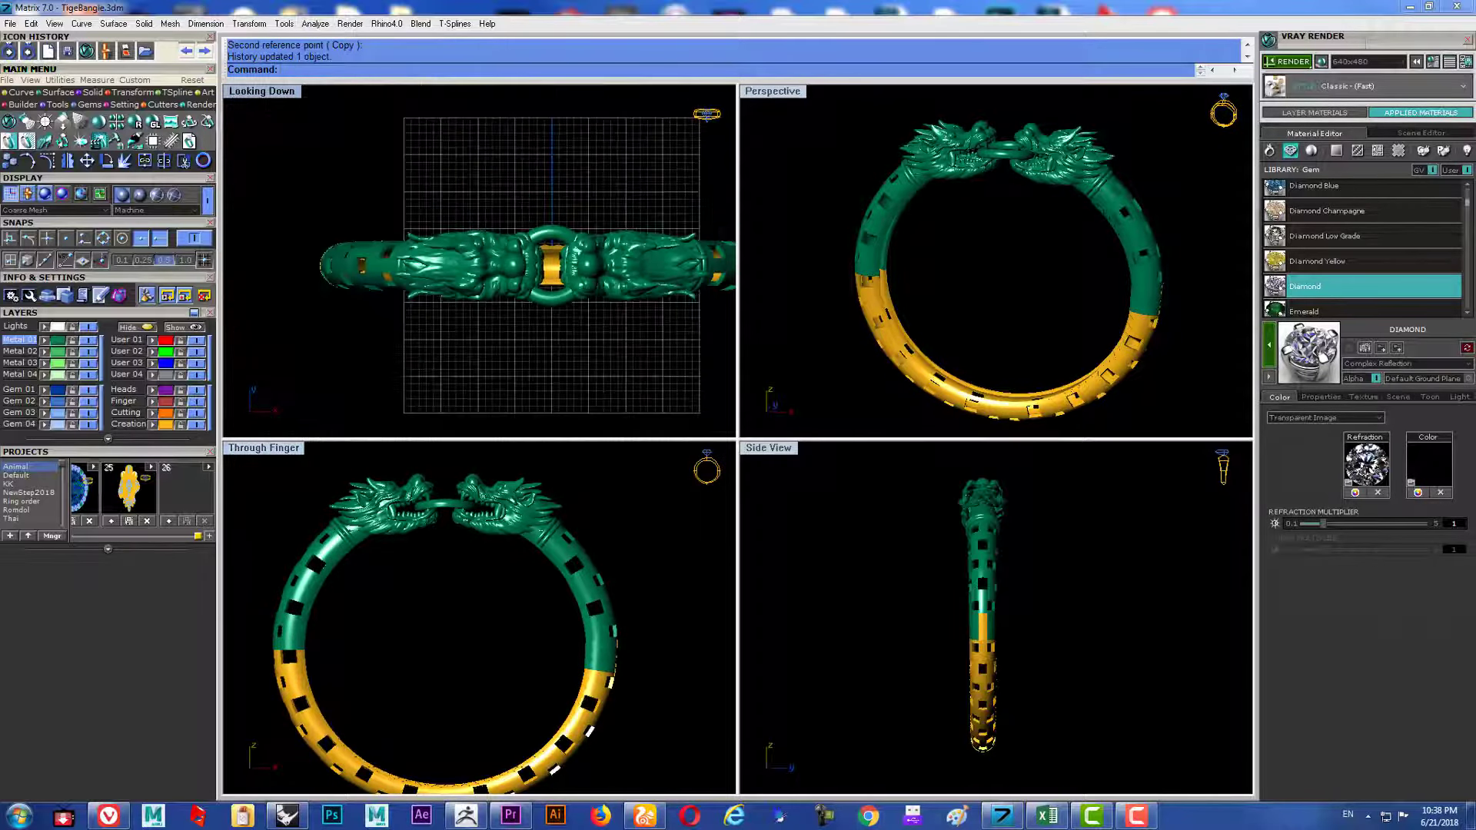
Orbit and zoom around the dragon heads, ending on a more front-on view.
right_drag(961, 307, 901, 326)
scroll(902, 326, up, 2)
right_drag(1007, 229, 1114, 193)
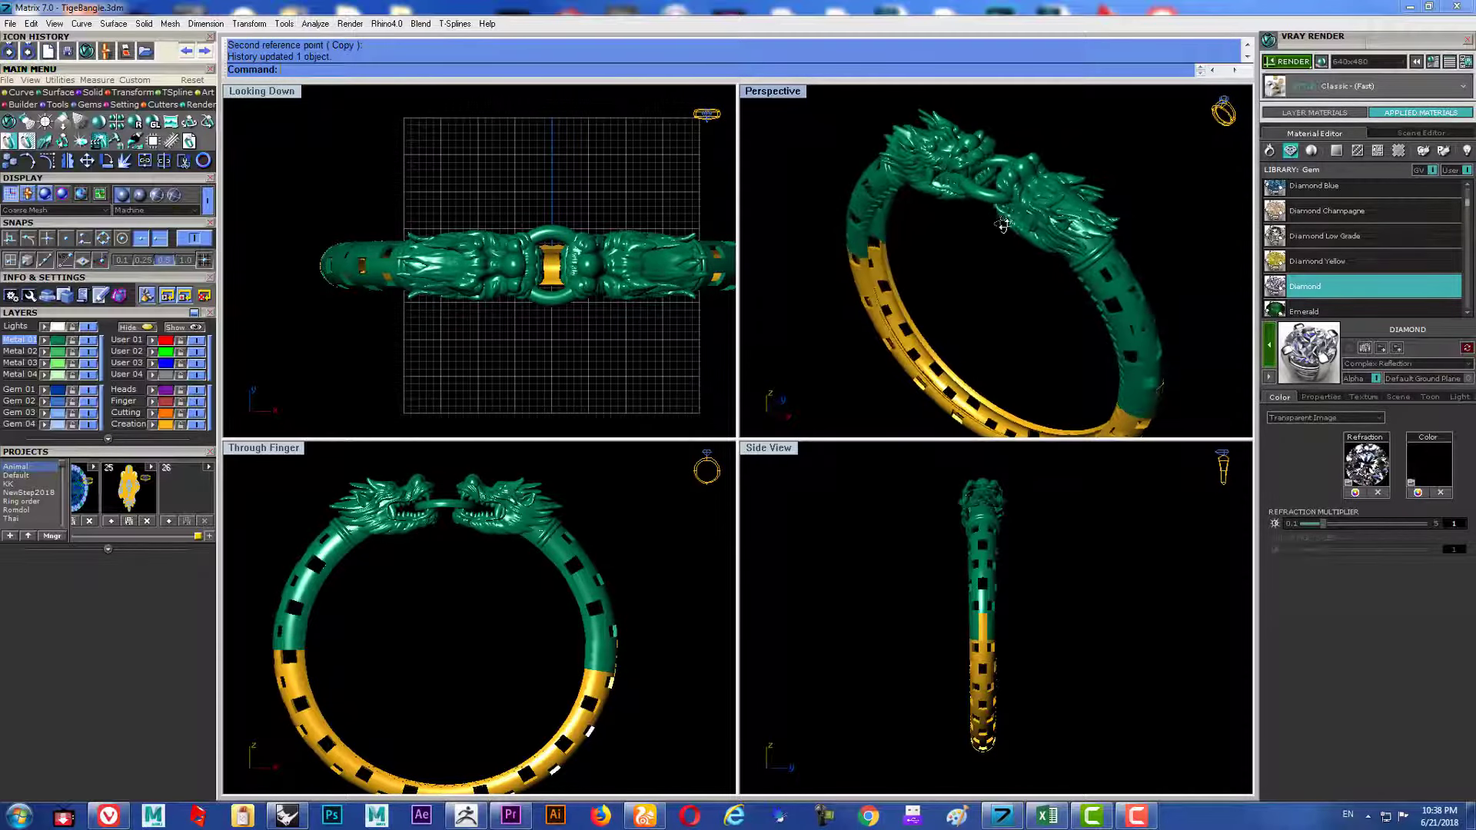
scroll(1117, 192, up, 3)
scroll(1117, 193, up, 2)
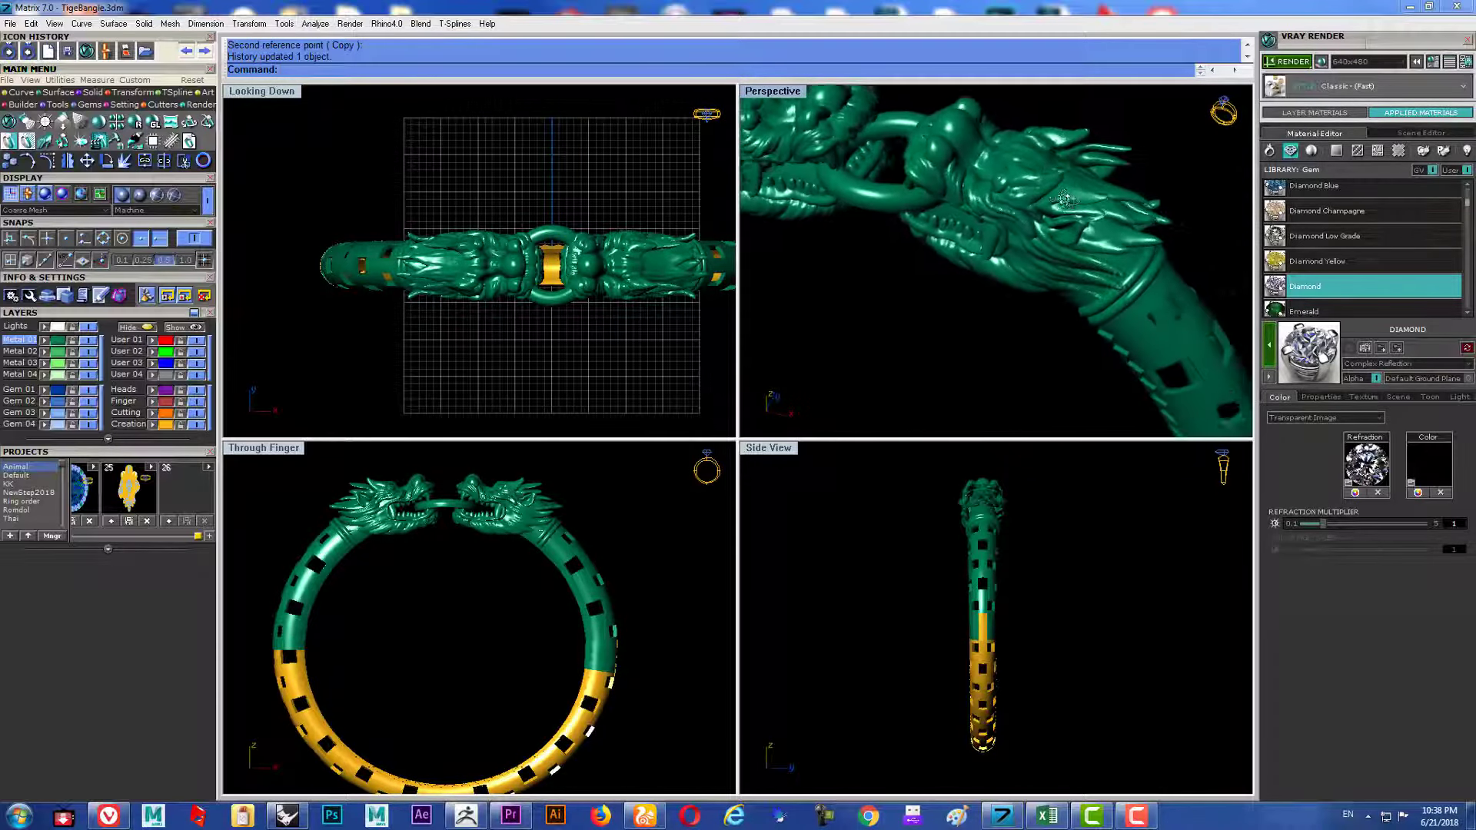
right_drag(1117, 192, 1090, 206)
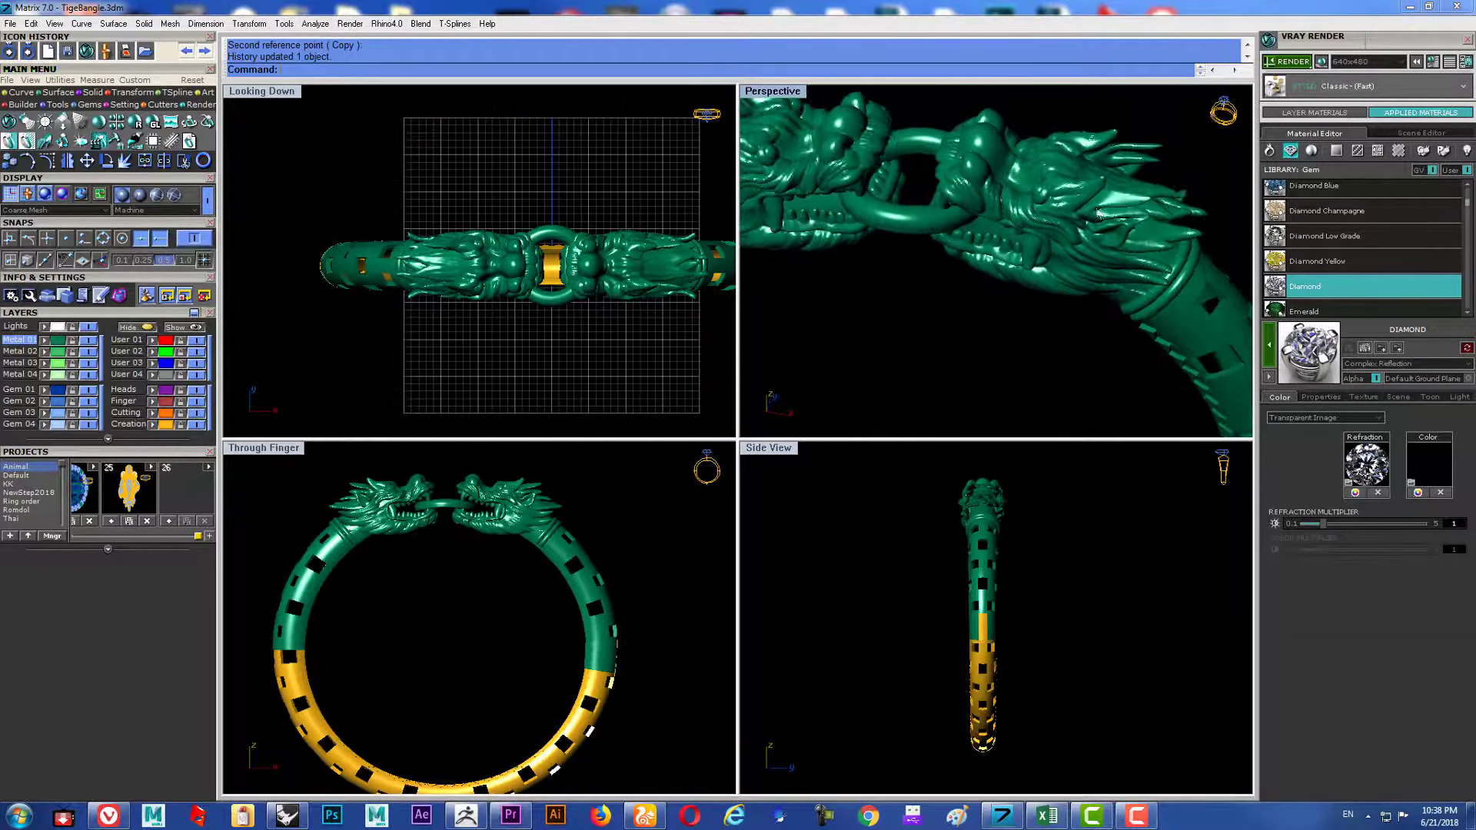
scroll(1090, 206, down, 3)
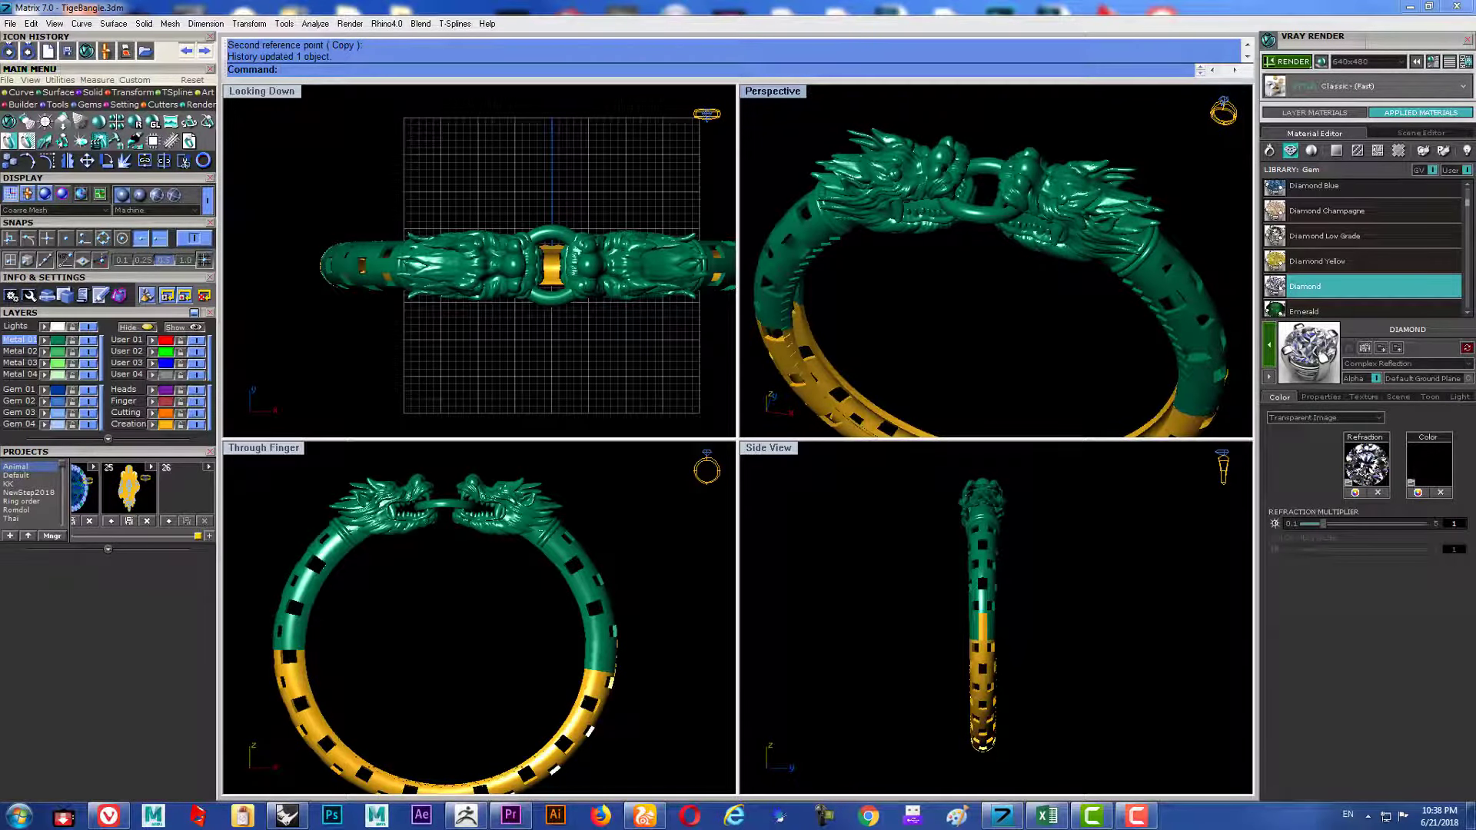
right_drag(1021, 261, 1021, 211)
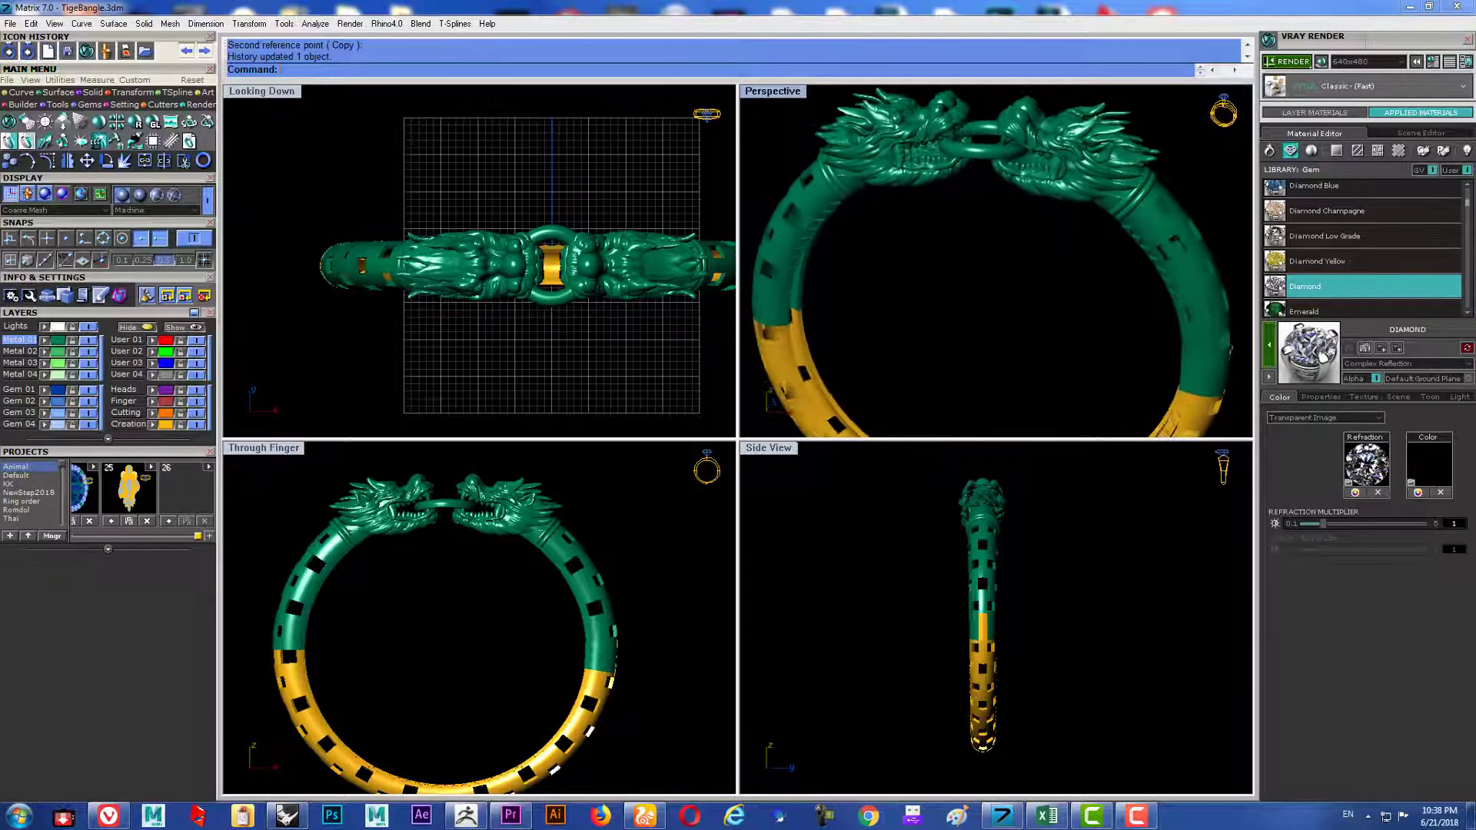